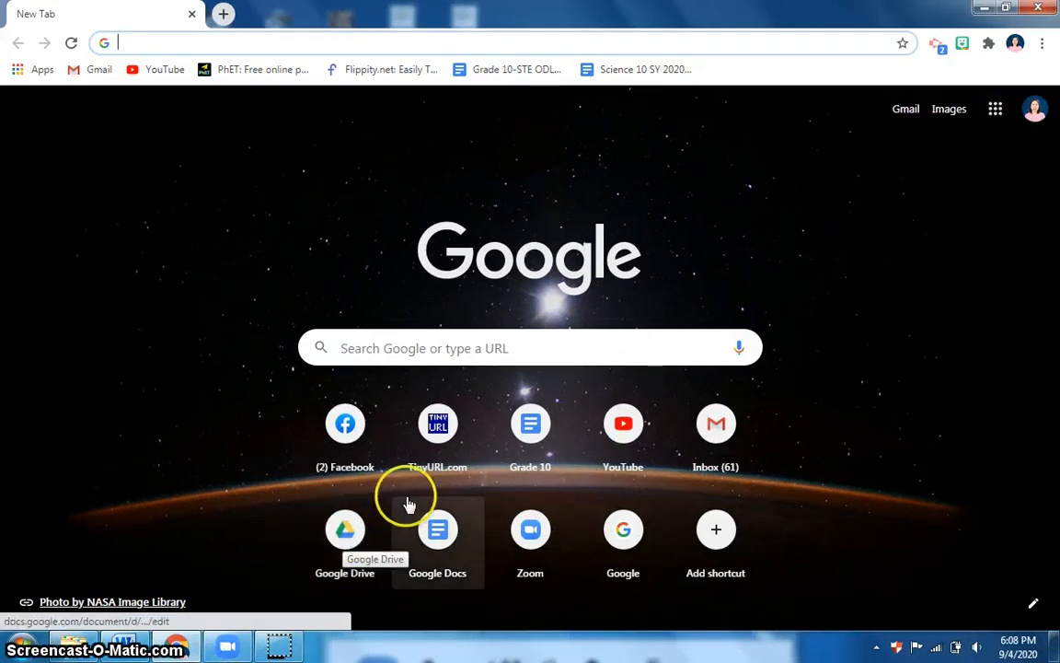
Open Google Drive from the shortcut on Chrome's new tab page
click(344, 533)
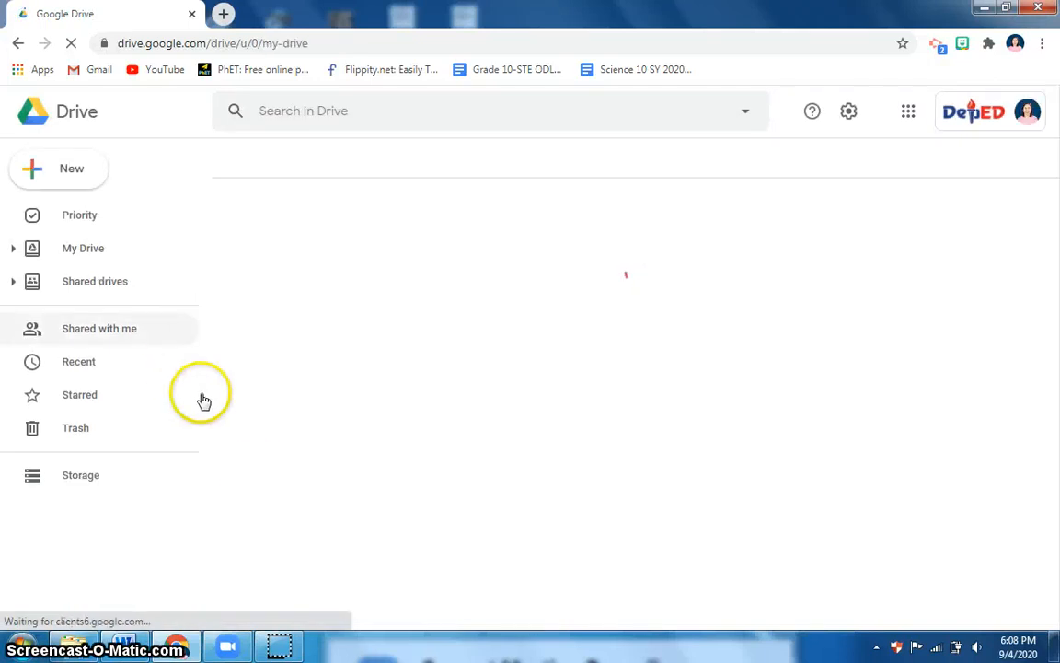
Create a blank Google Form from Drive's New > More > Google Forms menu
click(78, 178)
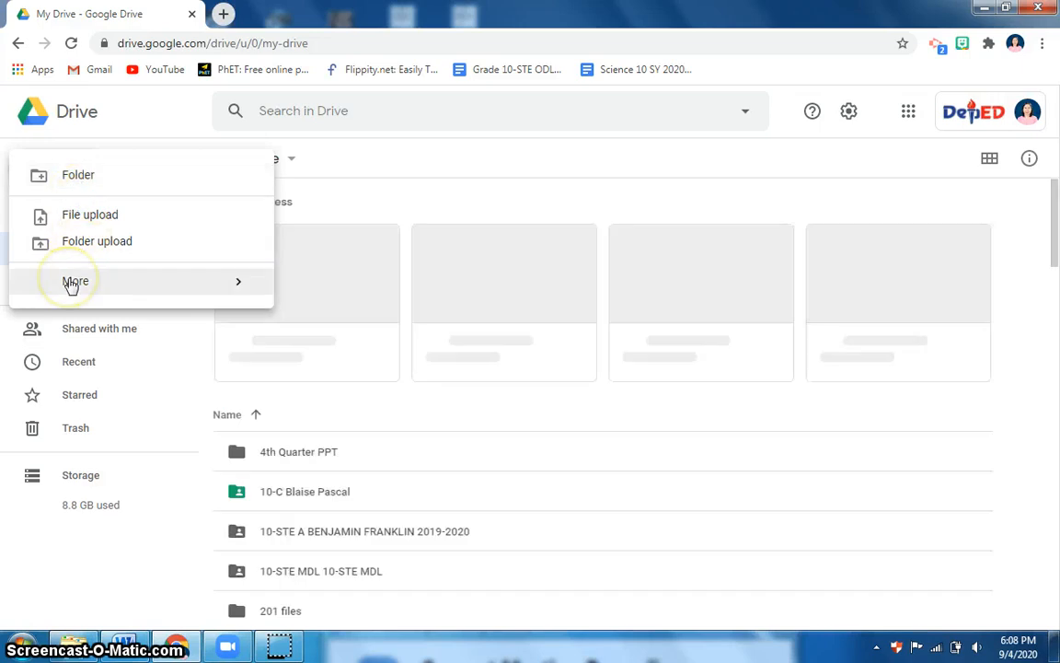
click(71, 284)
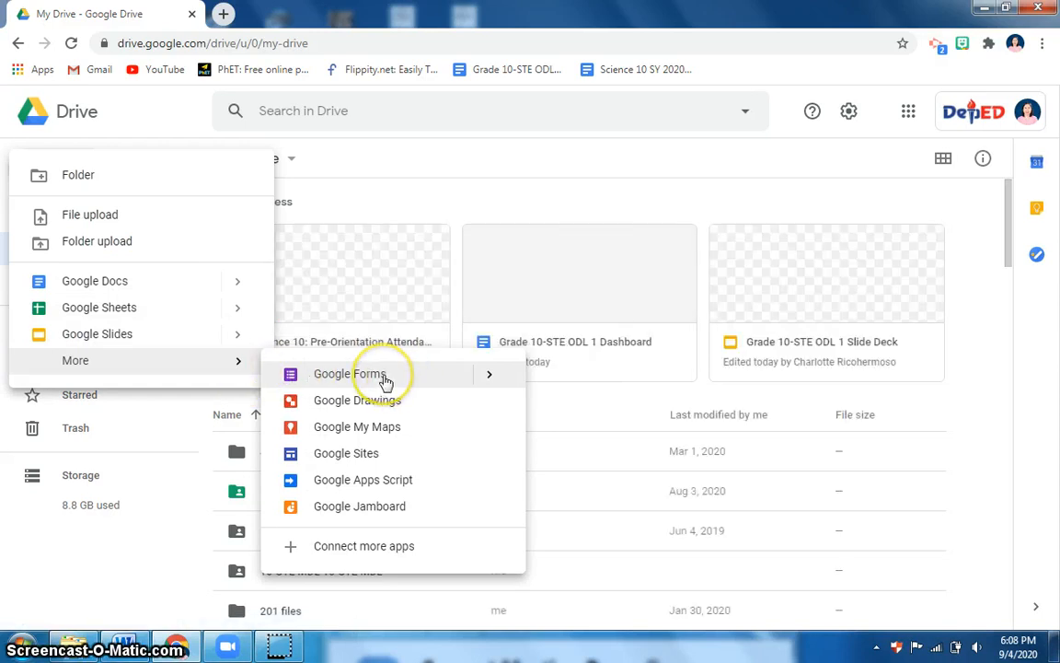
click(491, 375)
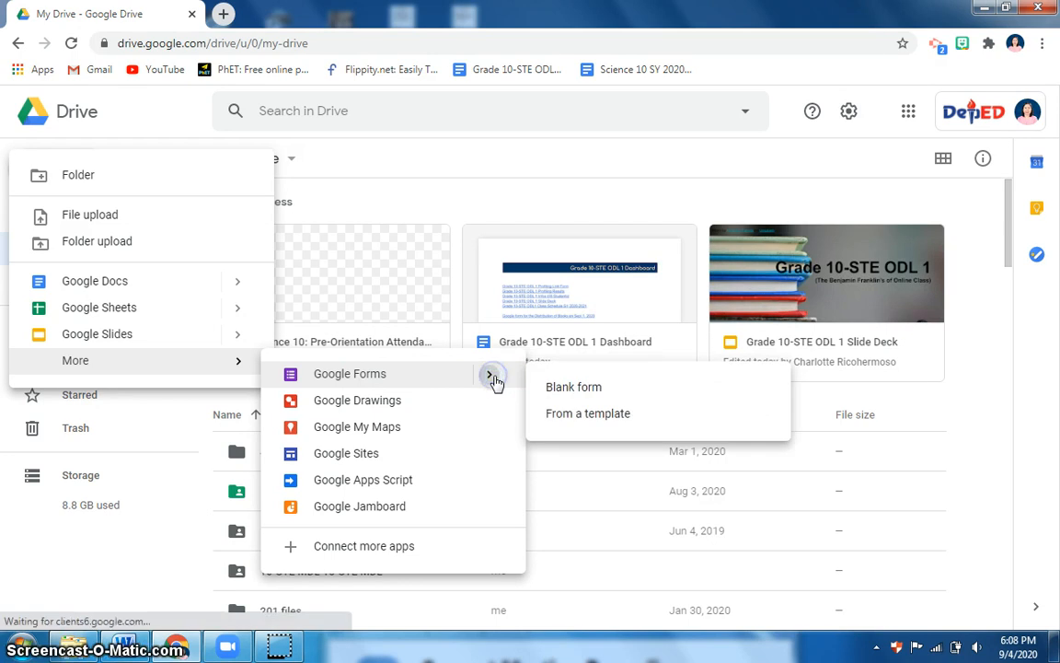
click(555, 394)
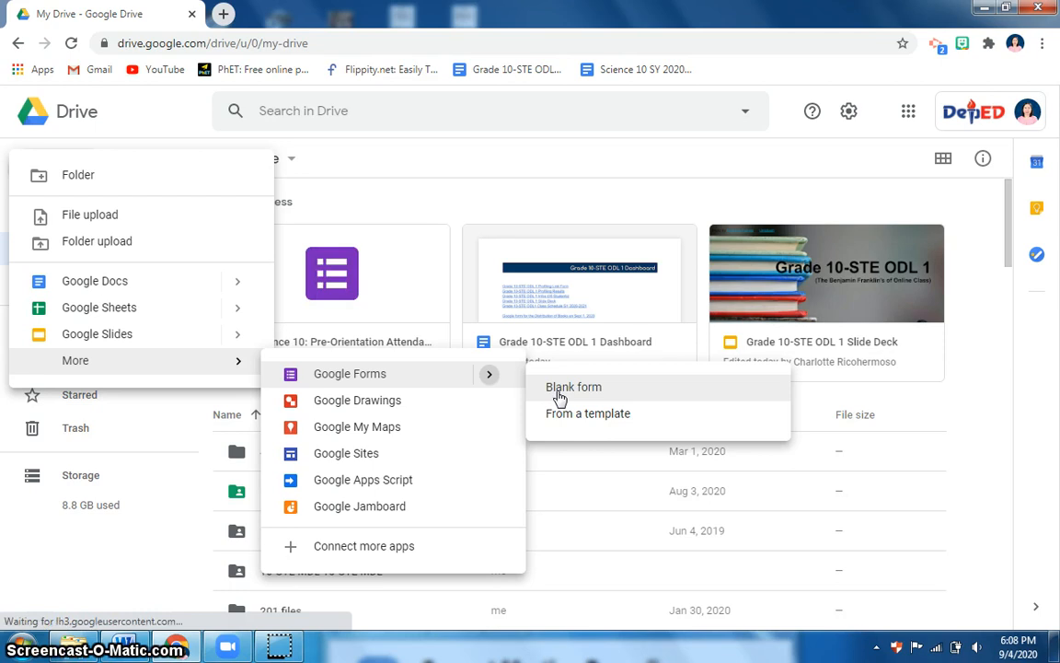
click(560, 396)
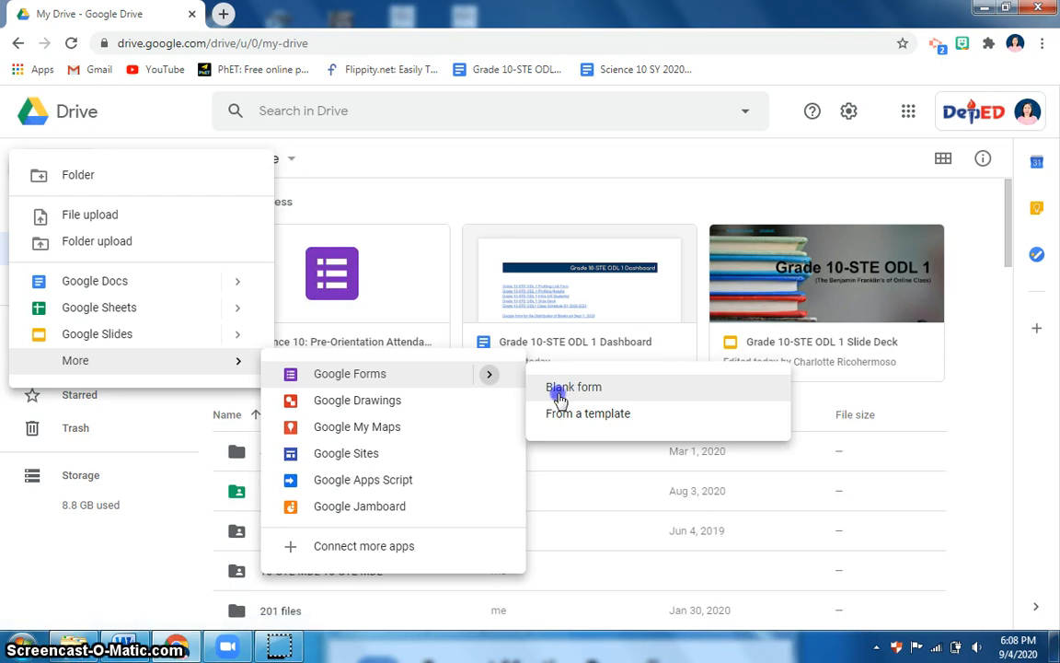
Rename the form to 'Personal Information' and make the heading match
click(355, 364)
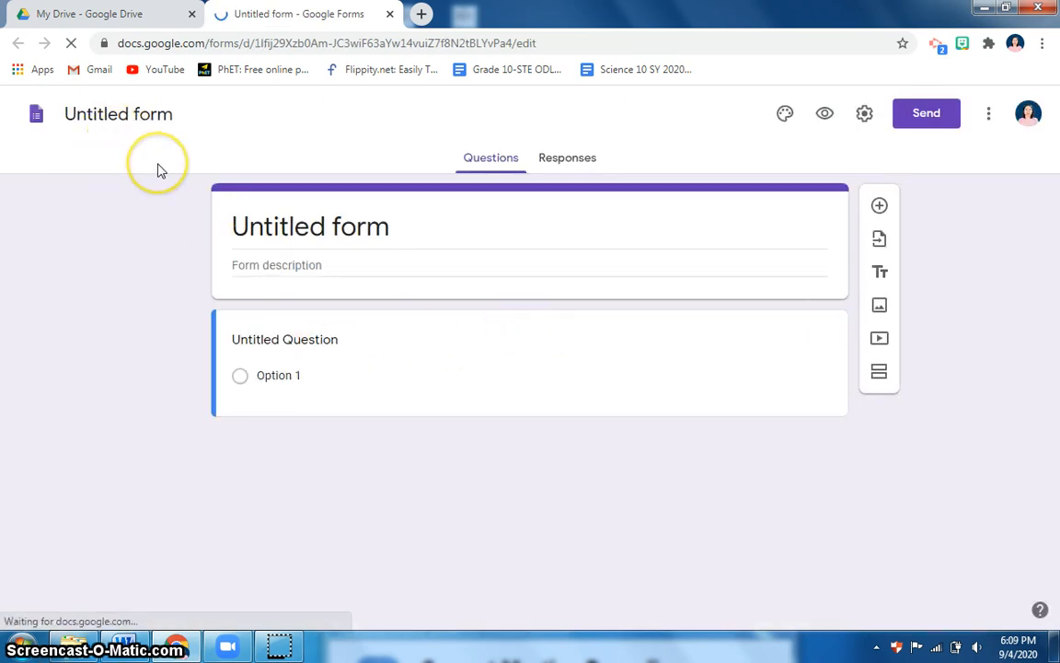
click(152, 117)
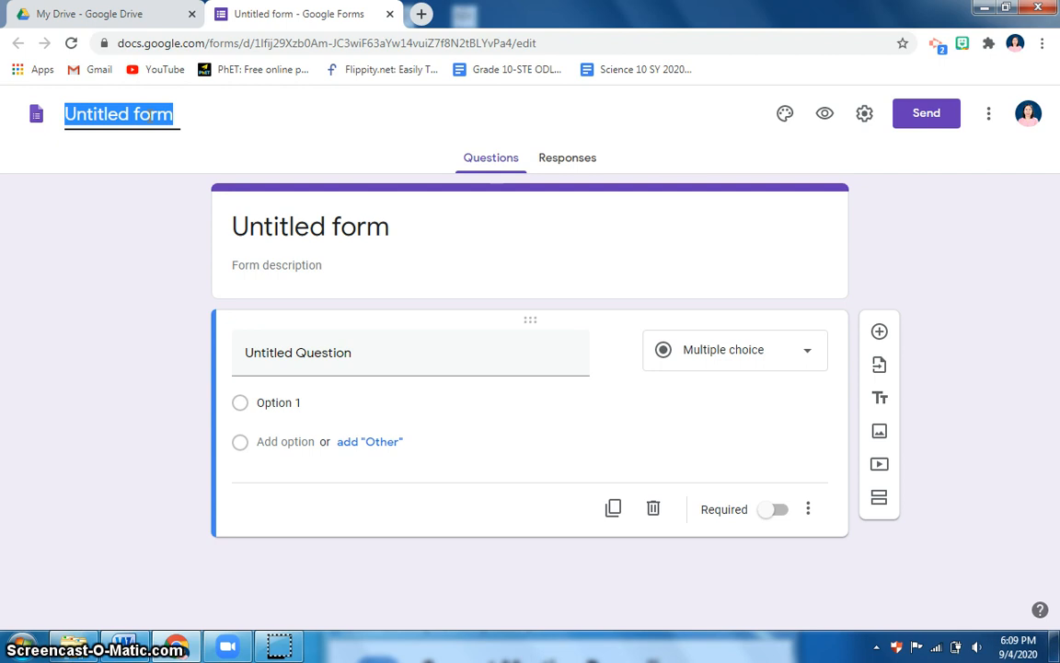
text(Information)
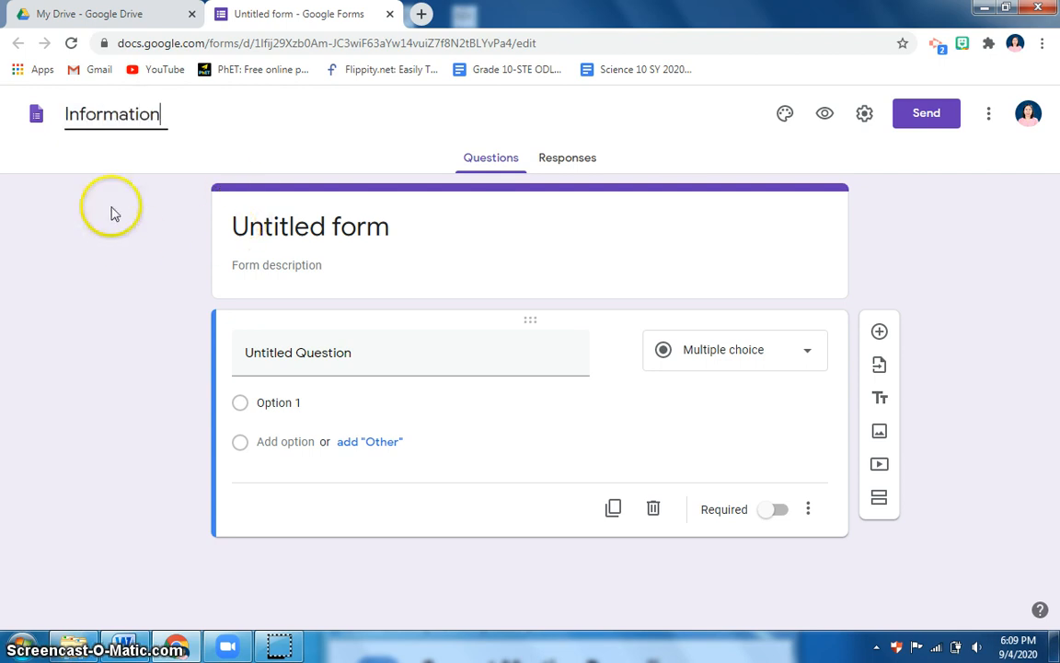
click(67, 114)
text(Personal)
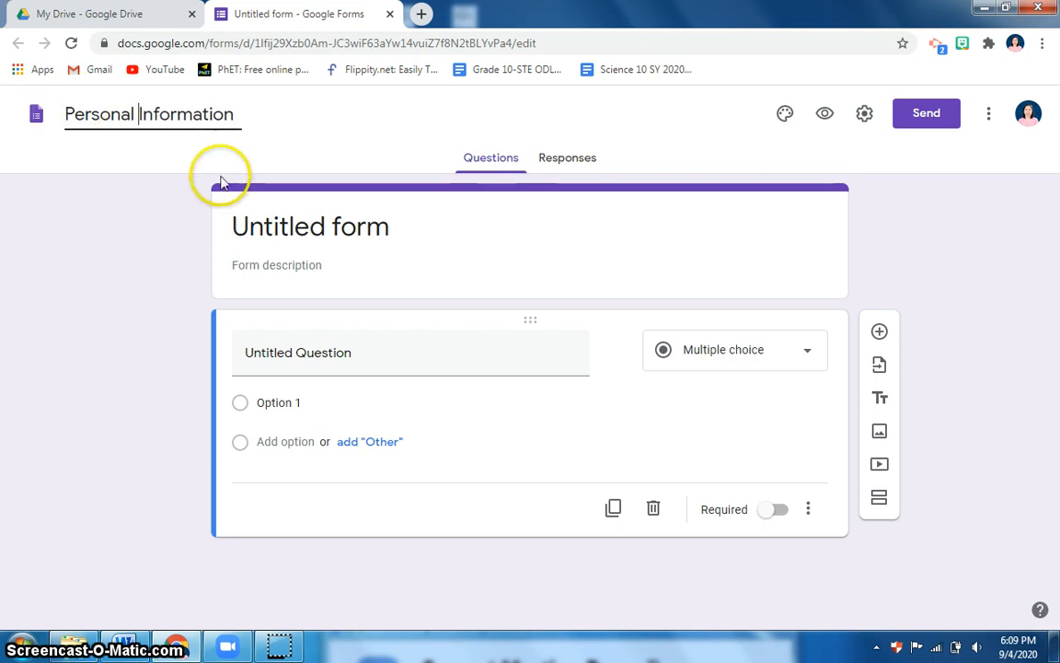
double_click(260, 227)
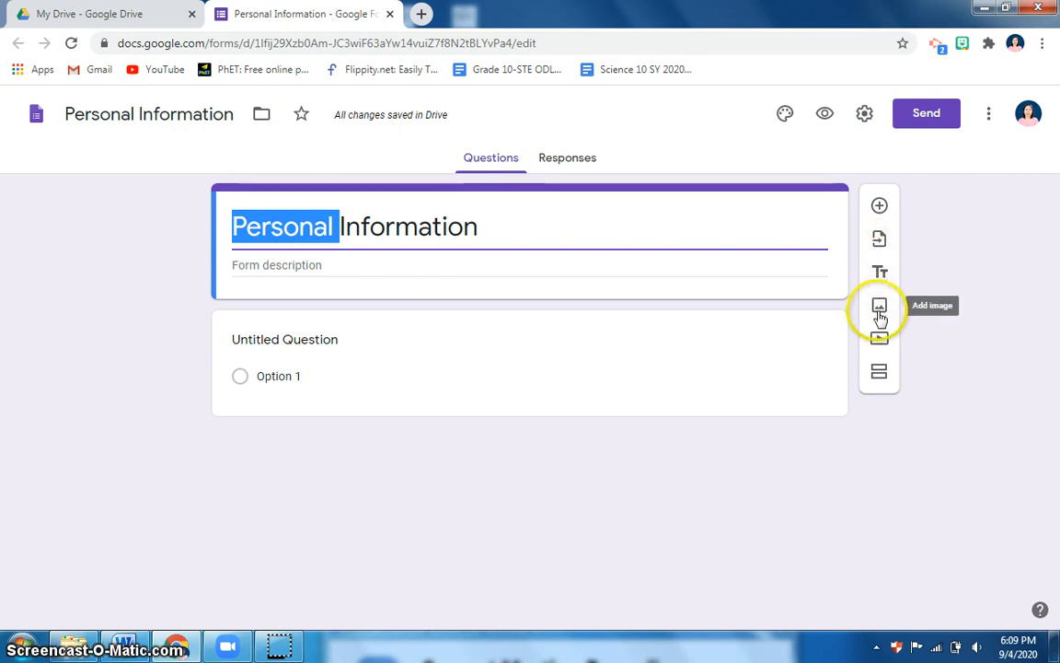
Add a required short-answer question 'Name (Last Name, Given Name, M.I.)'
click(880, 208)
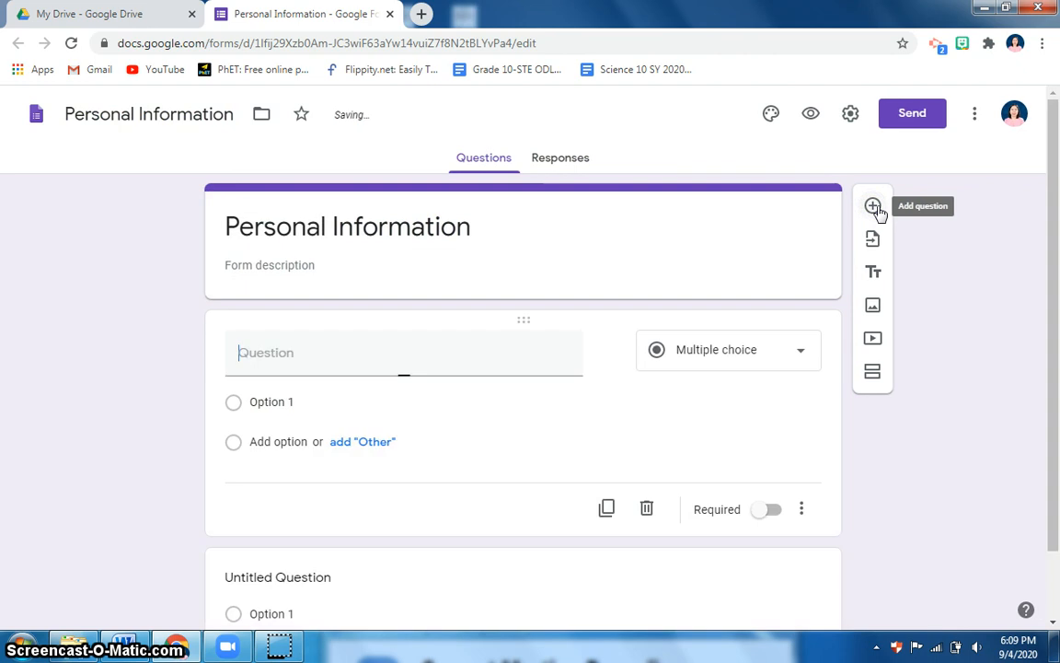
click(805, 358)
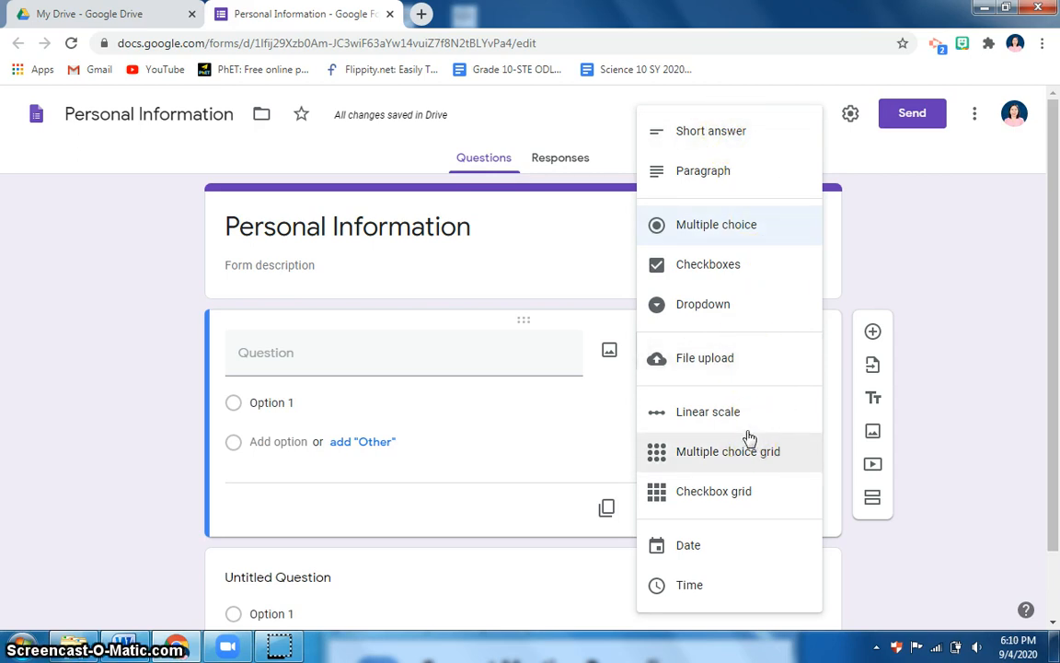
click(726, 144)
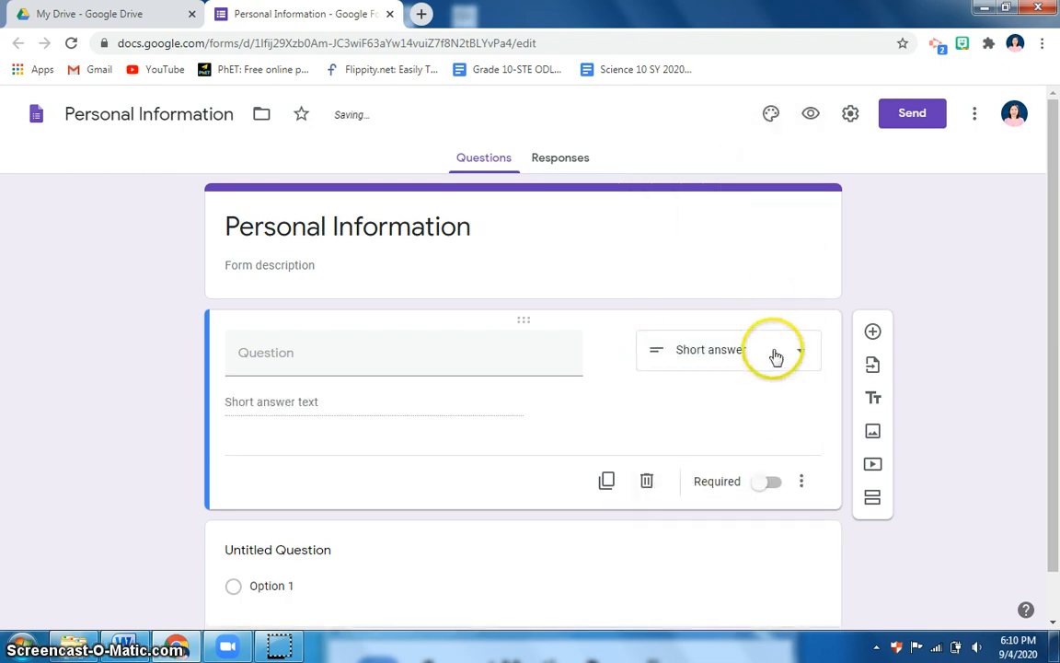
click(304, 361)
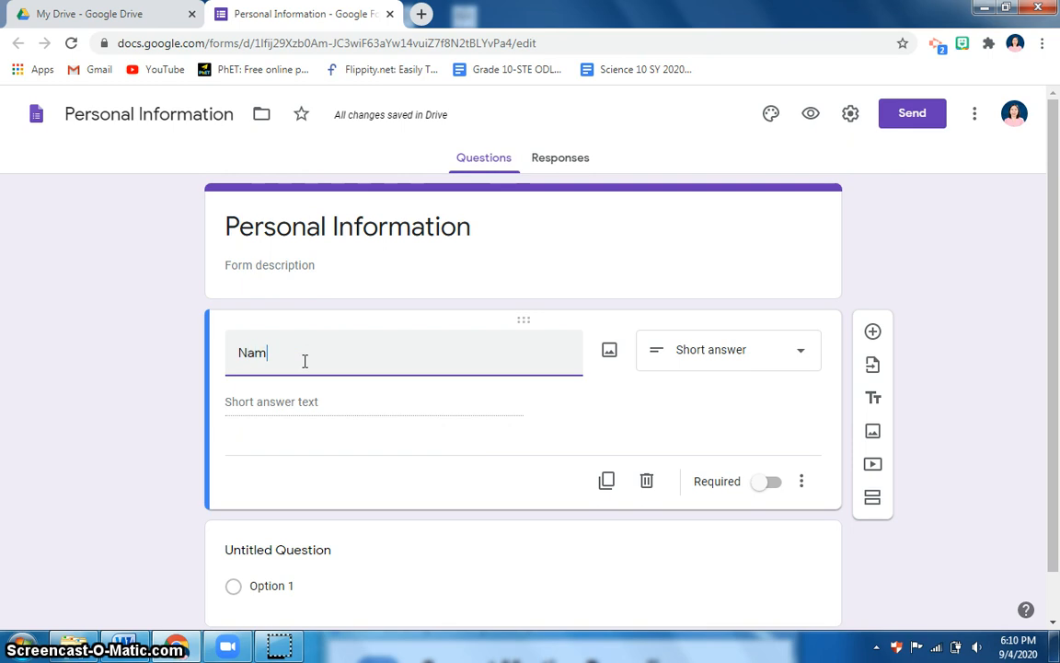
text(Name )
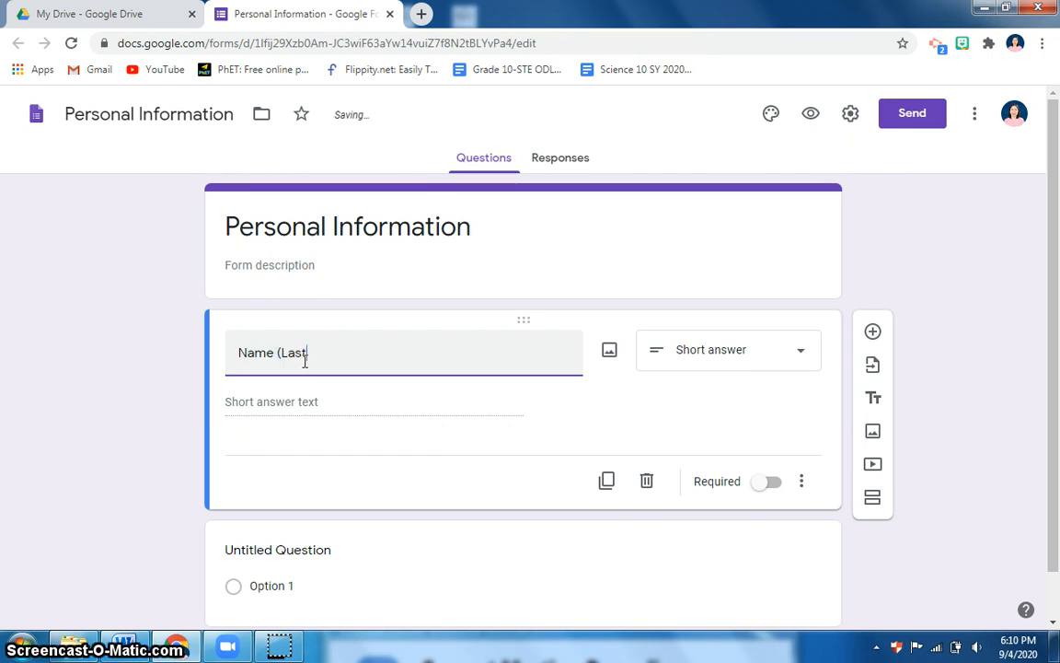
text((Last Name, Given Nam)
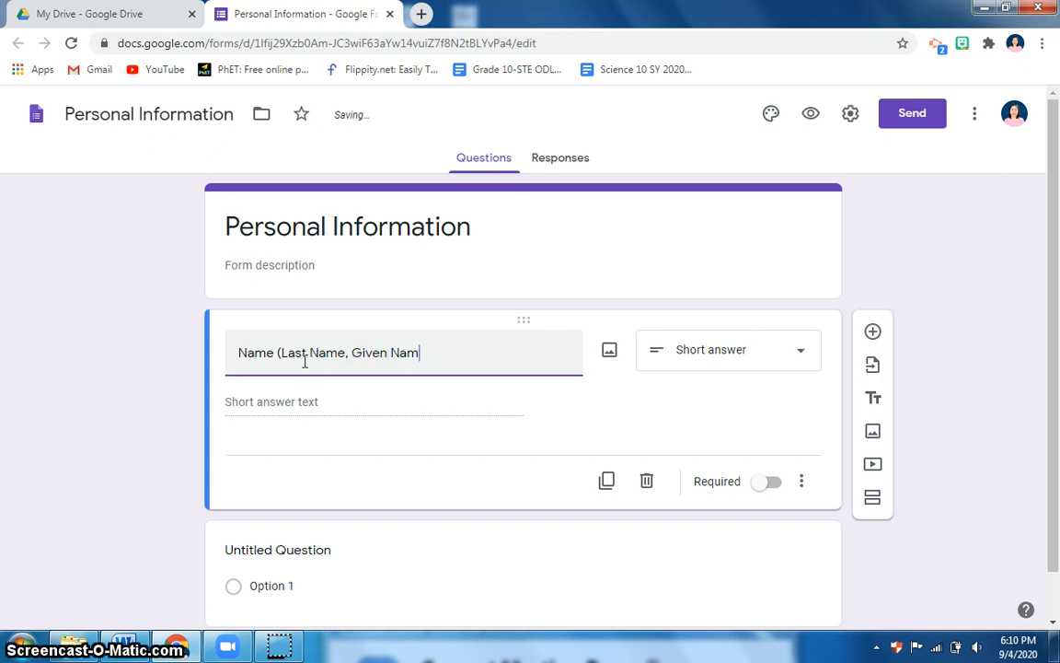
text(e, M.I.)
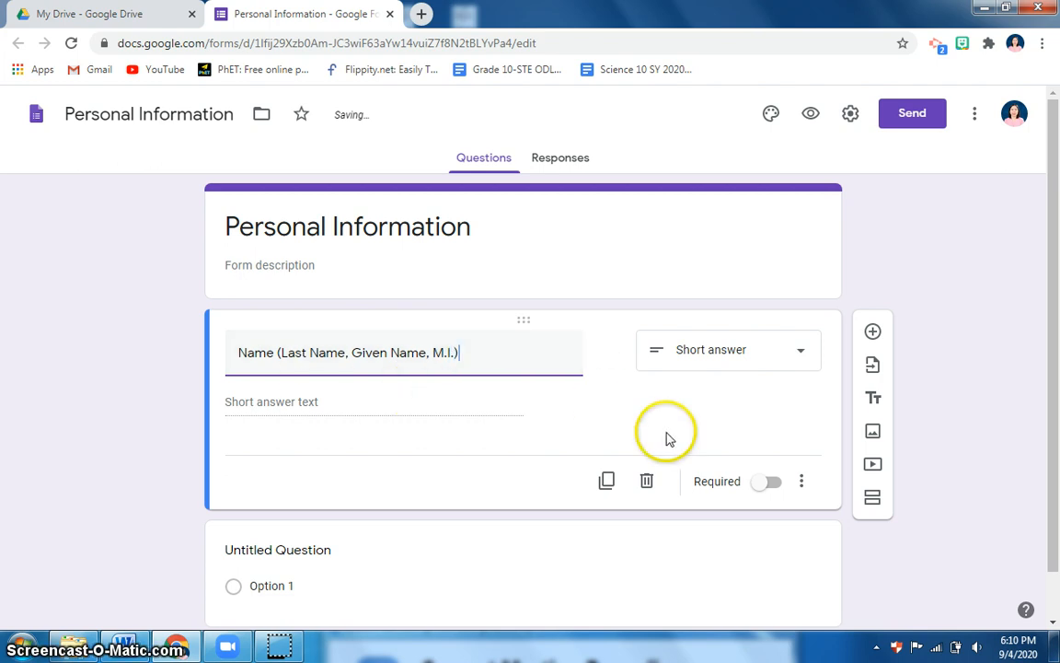
click(762, 490)
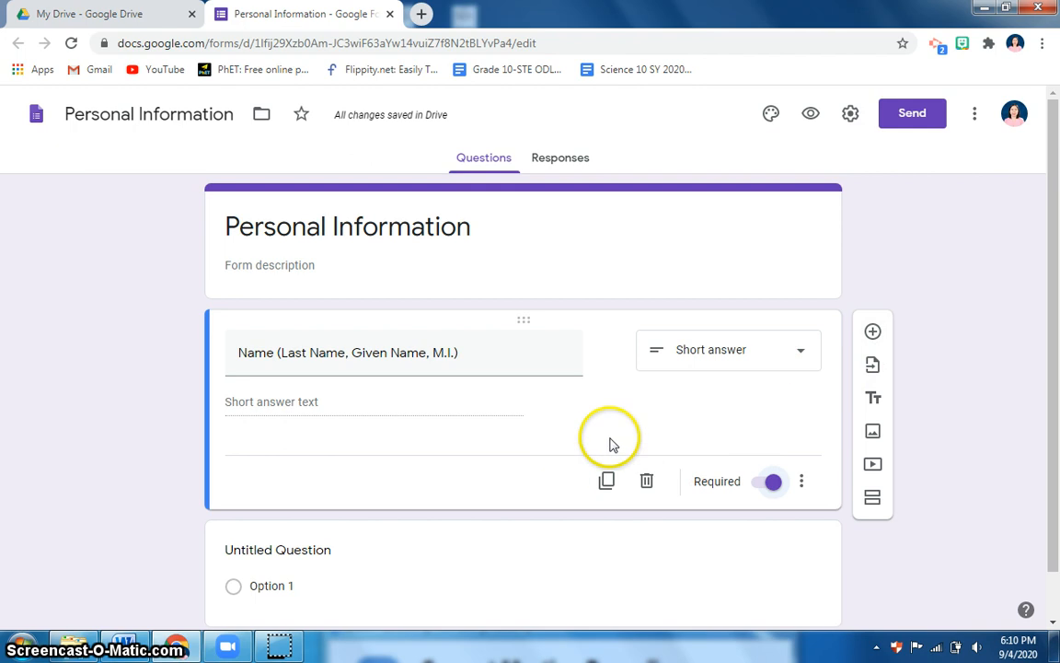
click(873, 334)
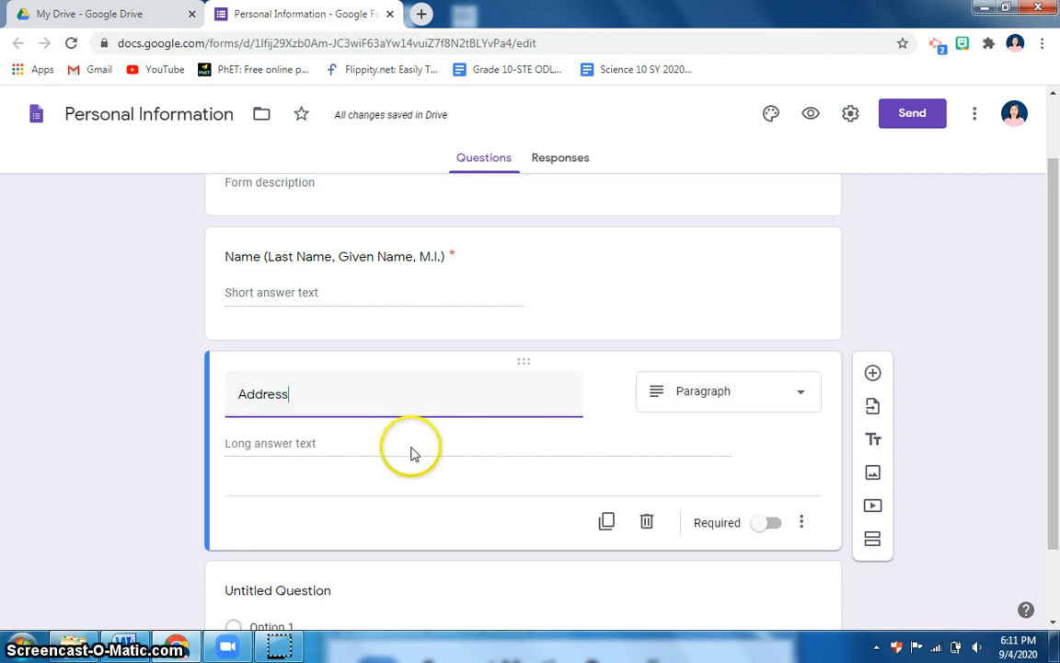
Make the Address question a required short-answer question
click(795, 401)
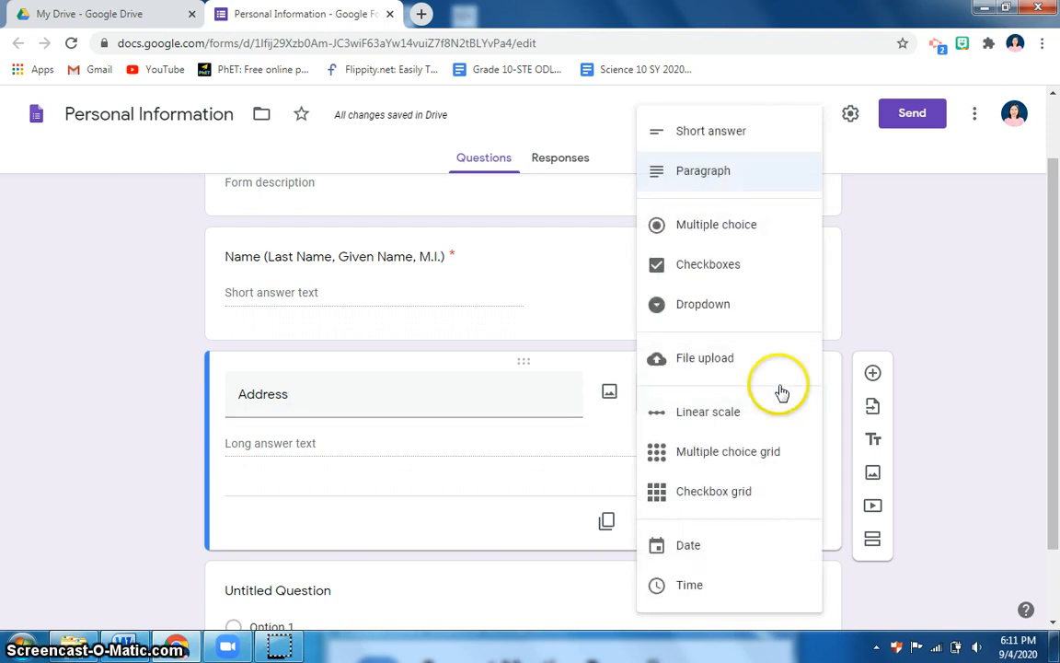
click(724, 145)
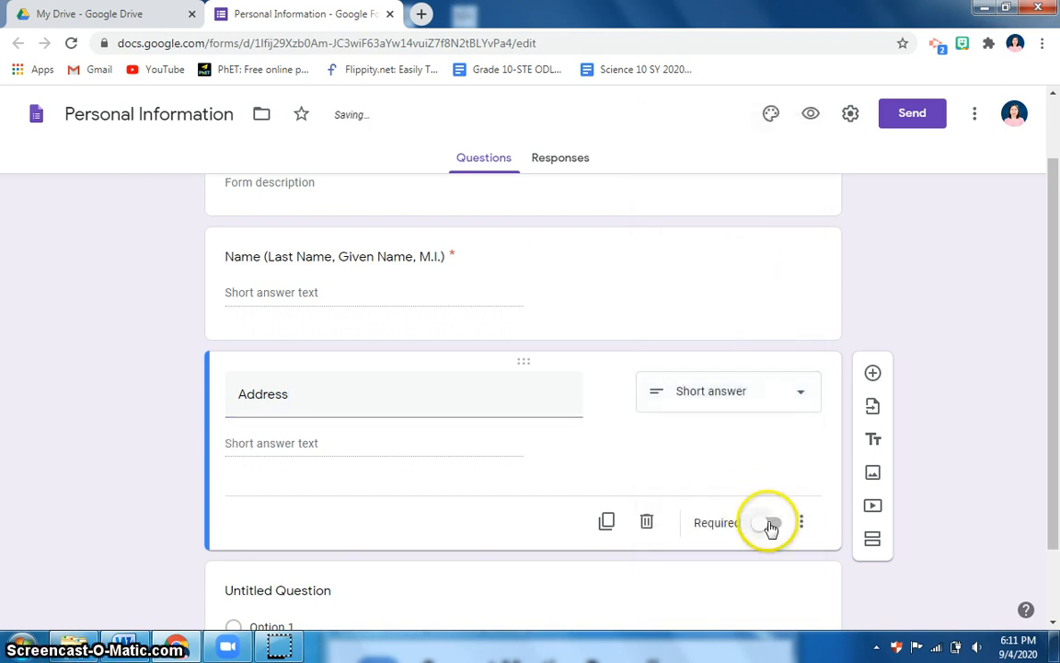
click(768, 525)
scroll(768, 525, down, 2)
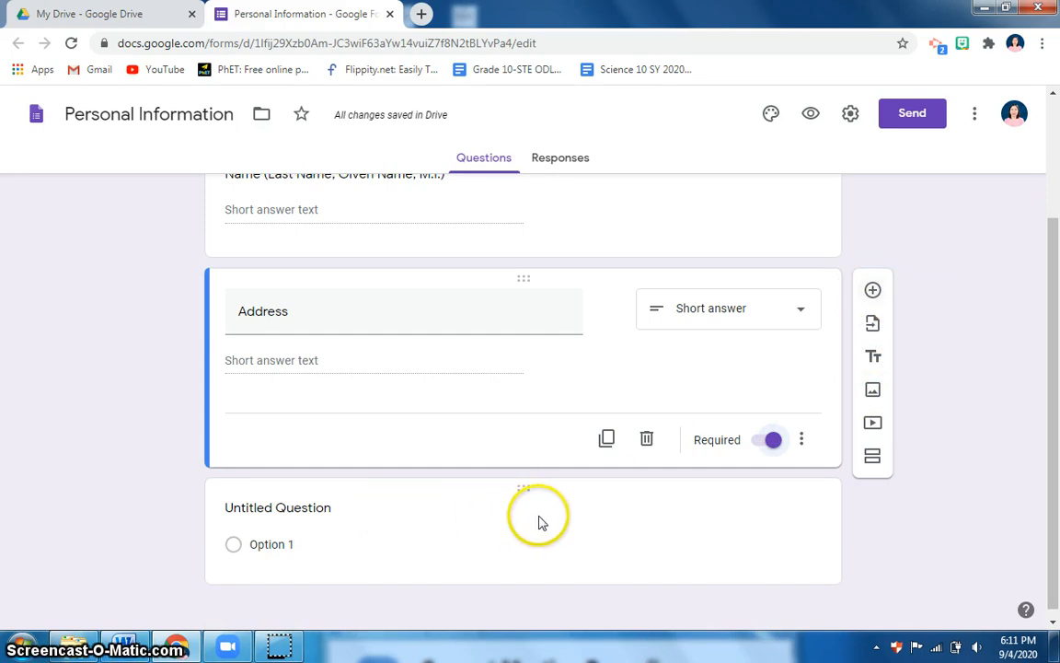
scroll(516, 488, down, 1)
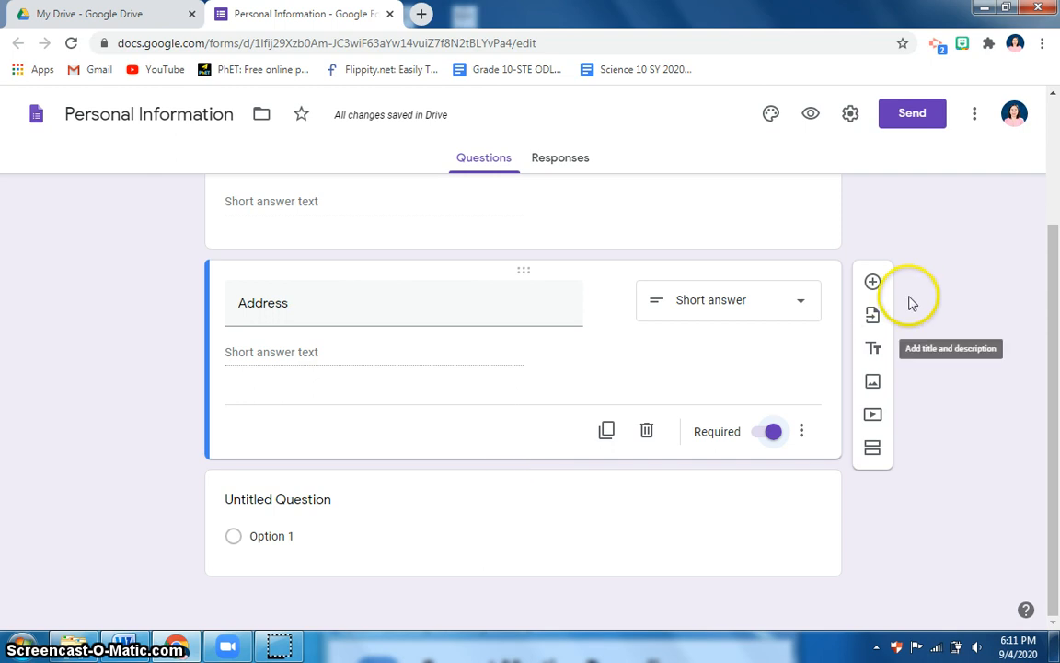
click(527, 504)
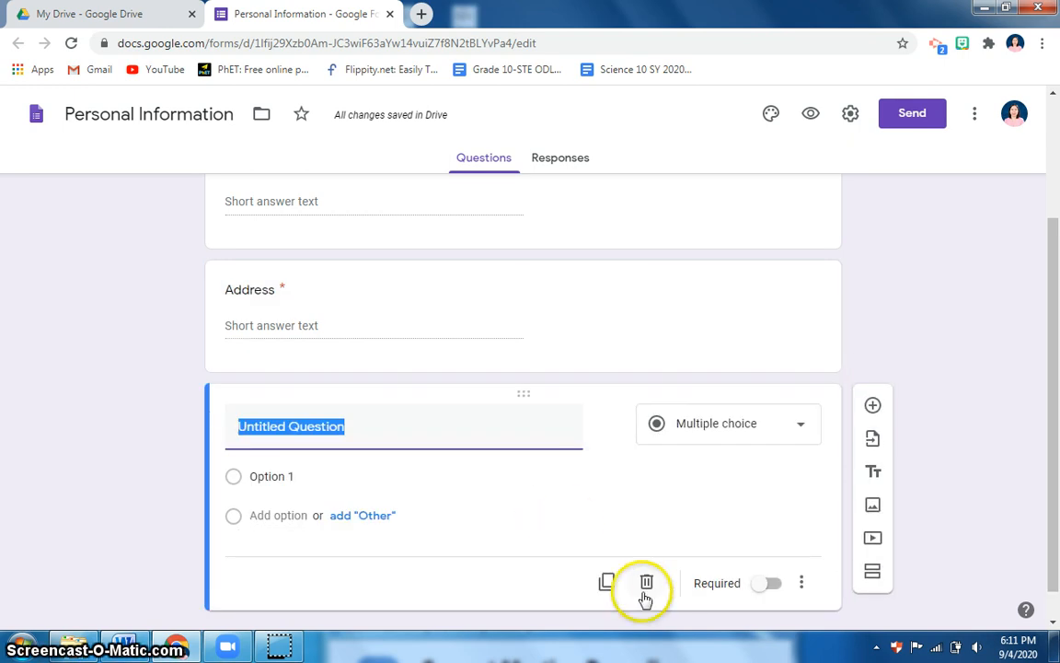
Delete the leftover untitled question and add a dropdown question titled 'Gender'
click(646, 585)
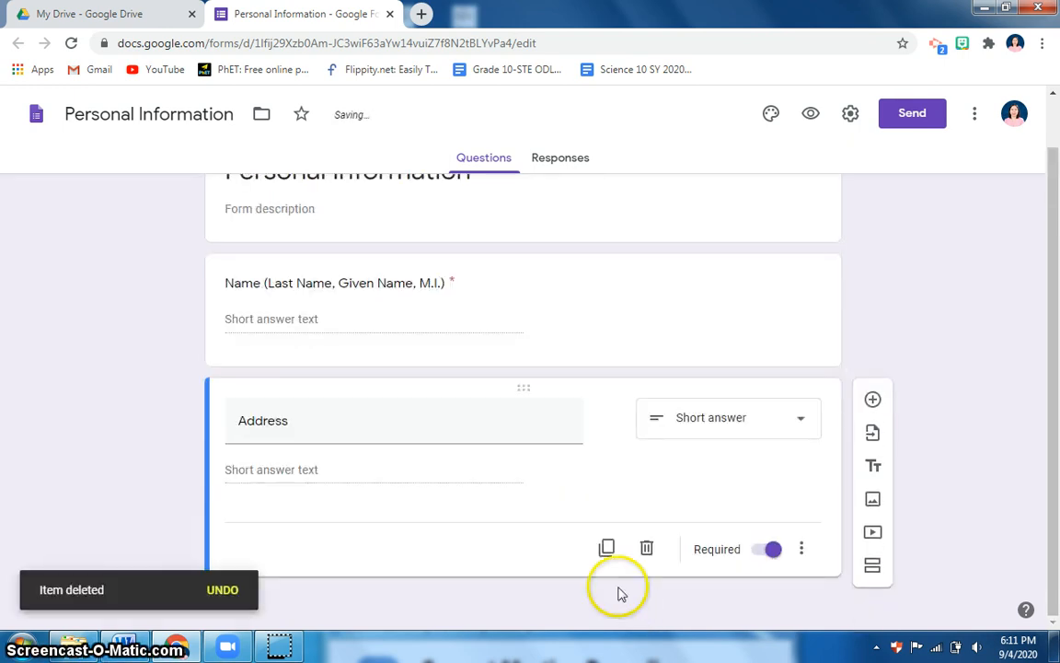
click(873, 401)
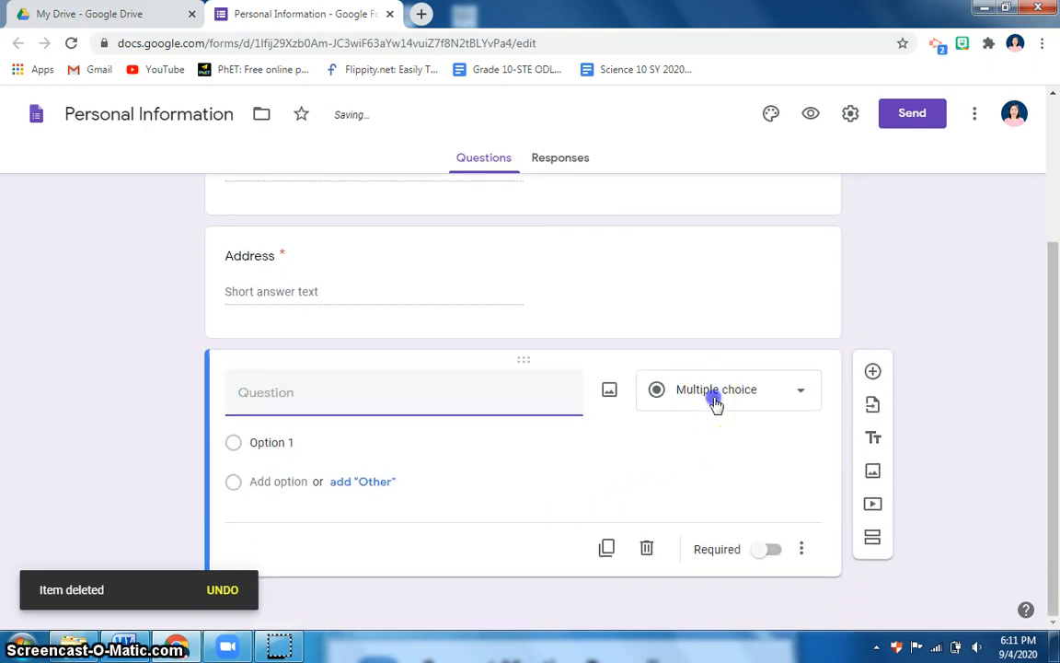
click(714, 402)
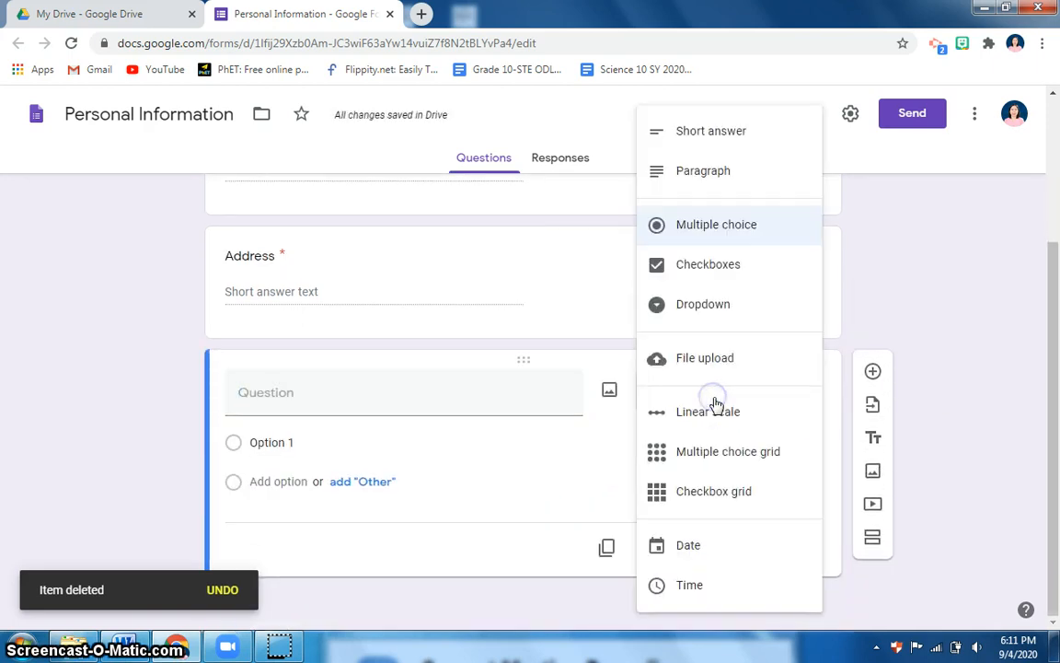
click(686, 316)
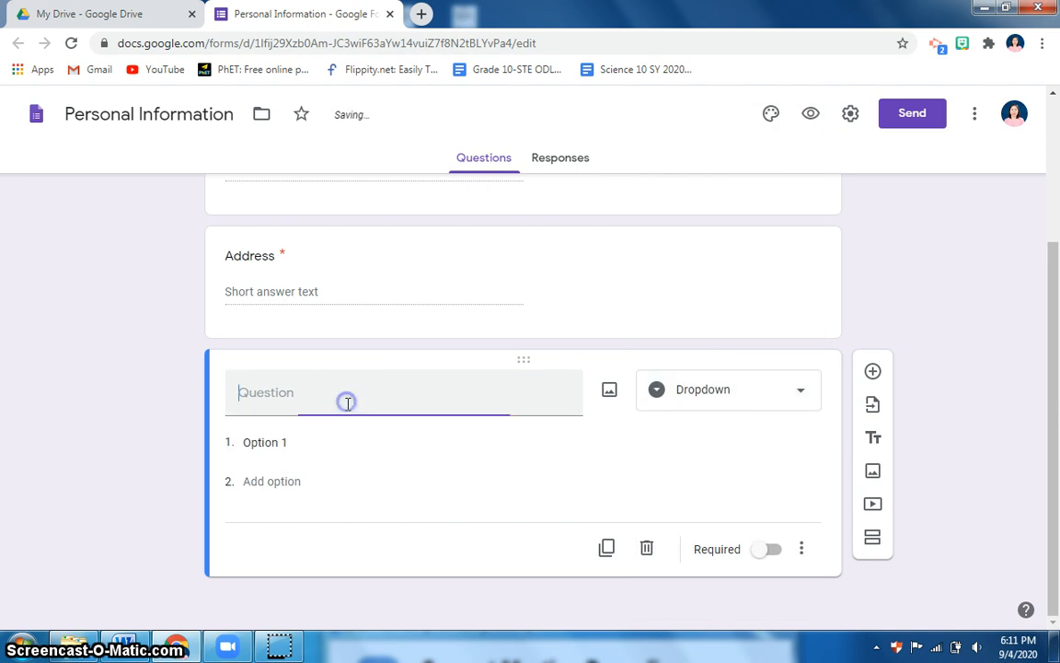
text(Gender)
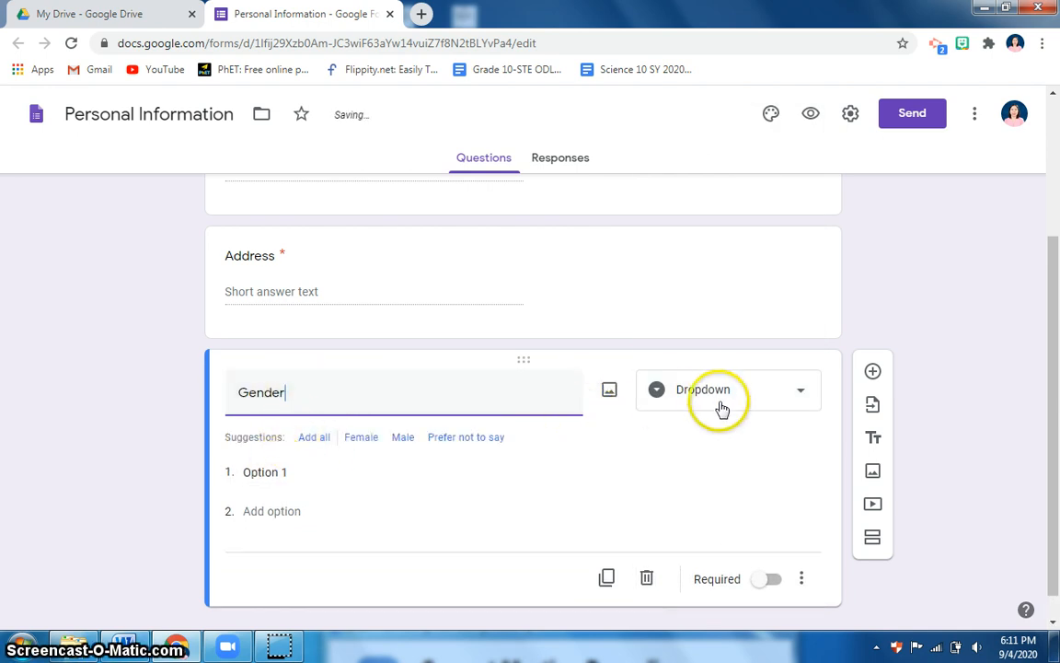
Give Gender the options Male and Female and make it required
click(256, 472)
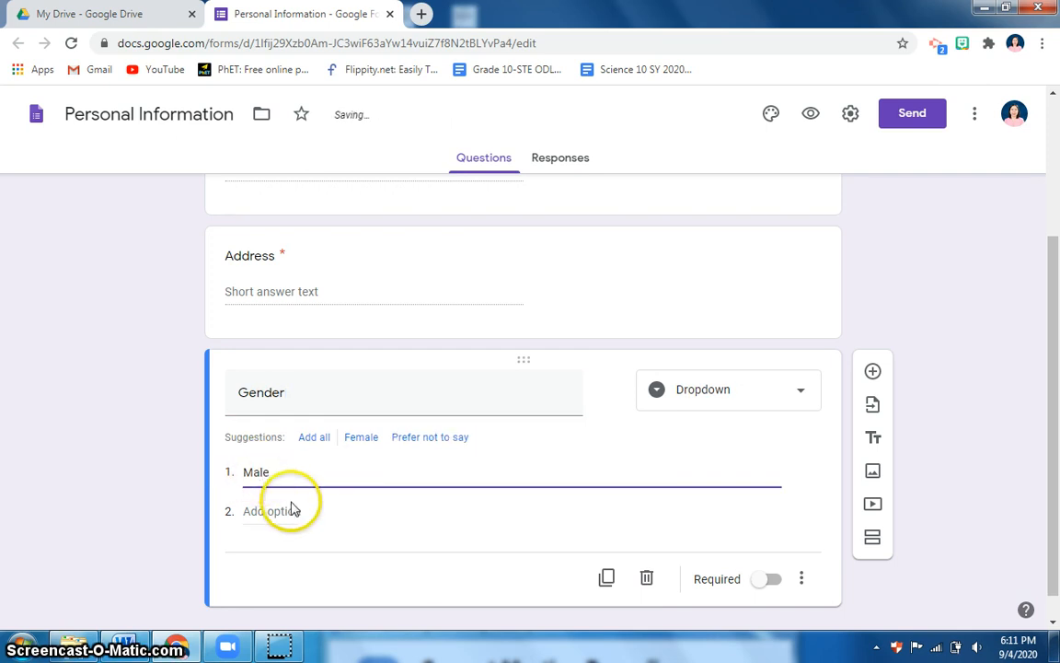
click(289, 511)
text(Female)
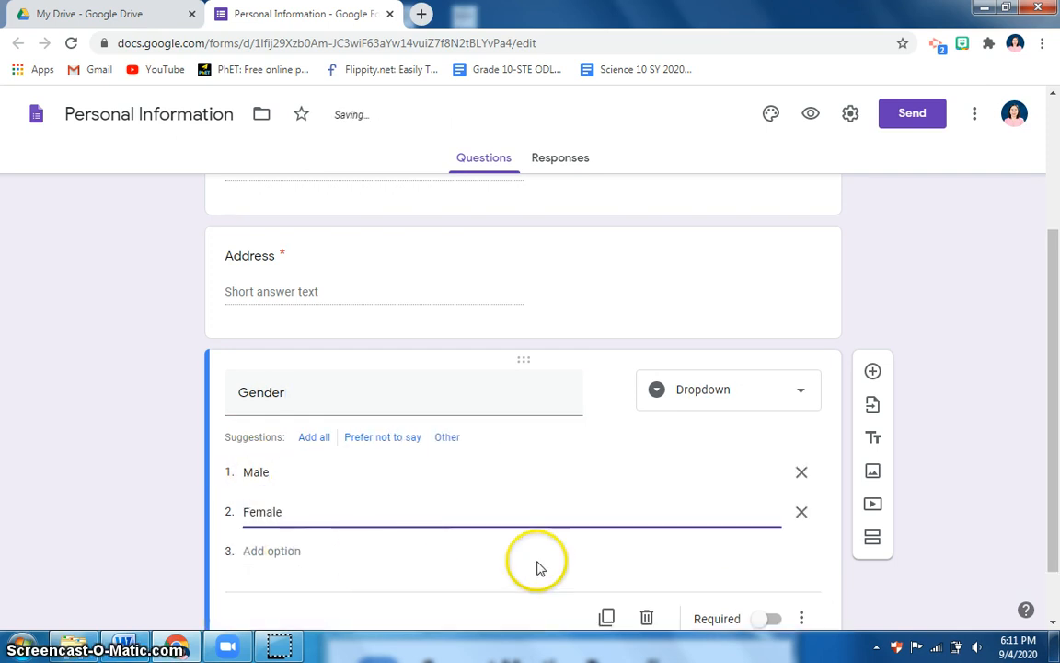
scroll(535, 564, down, 1)
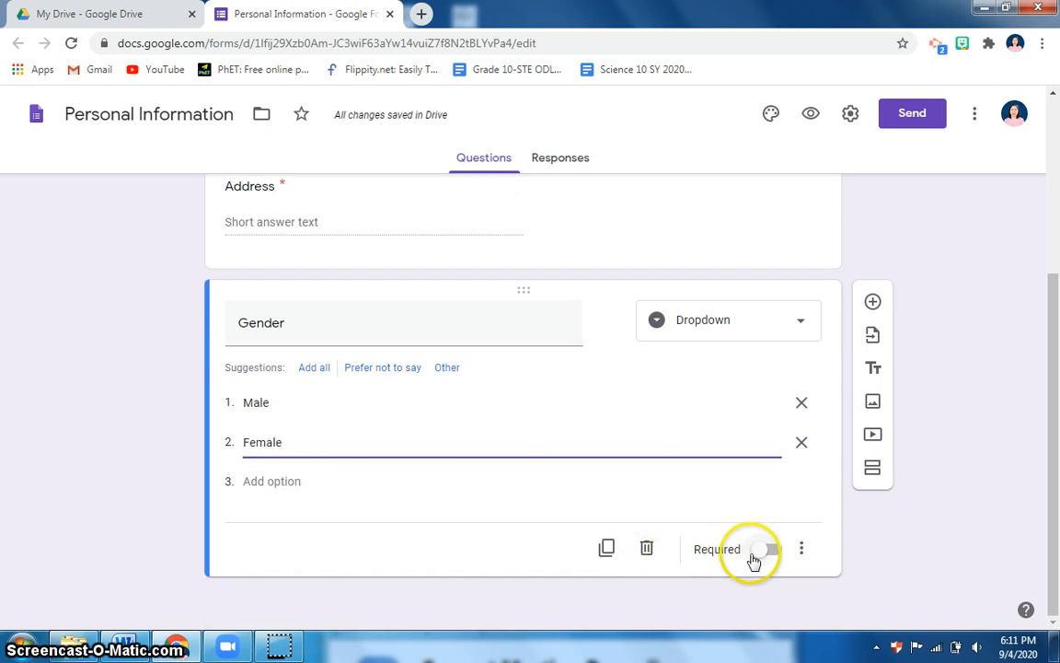
click(753, 556)
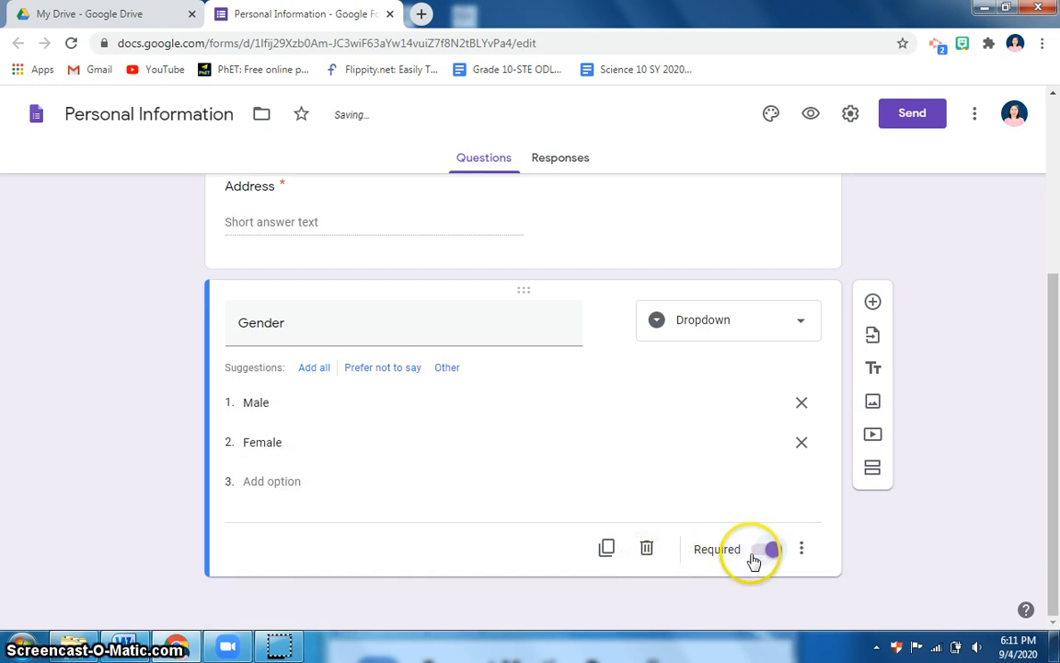
Add a short-answer question titled 'CP No.' after Gender
click(874, 304)
click(433, 522)
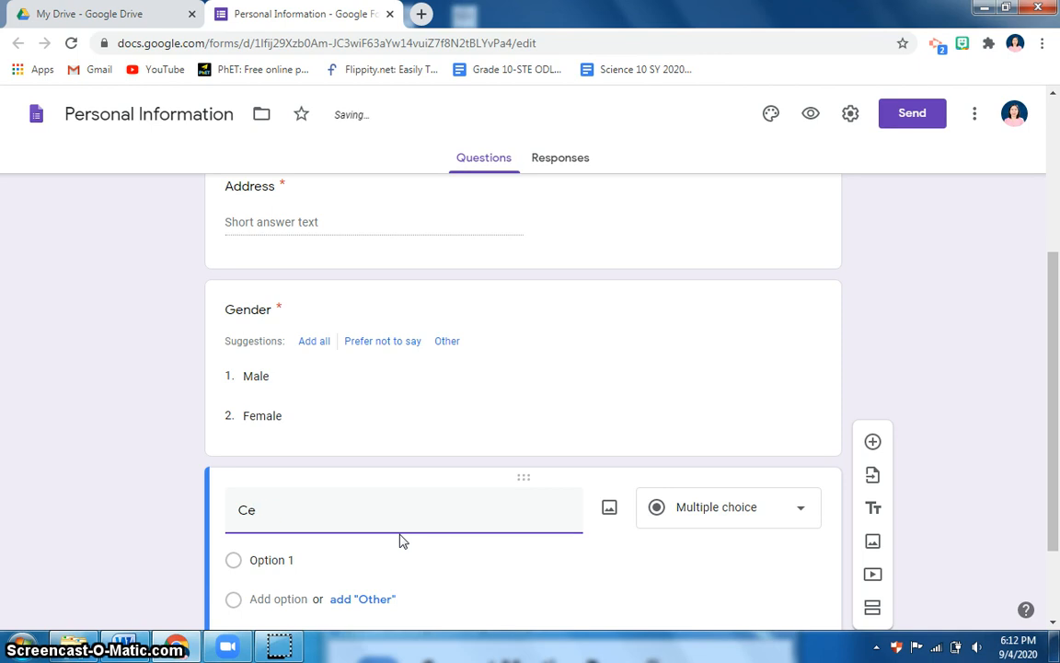
text(CP No.)
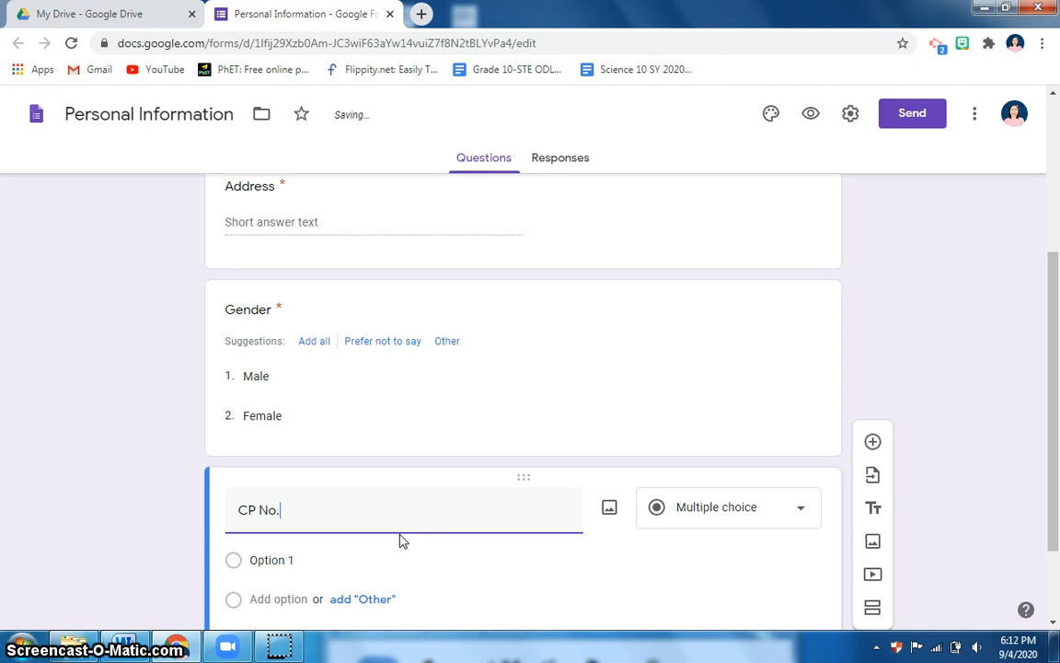
click(788, 430)
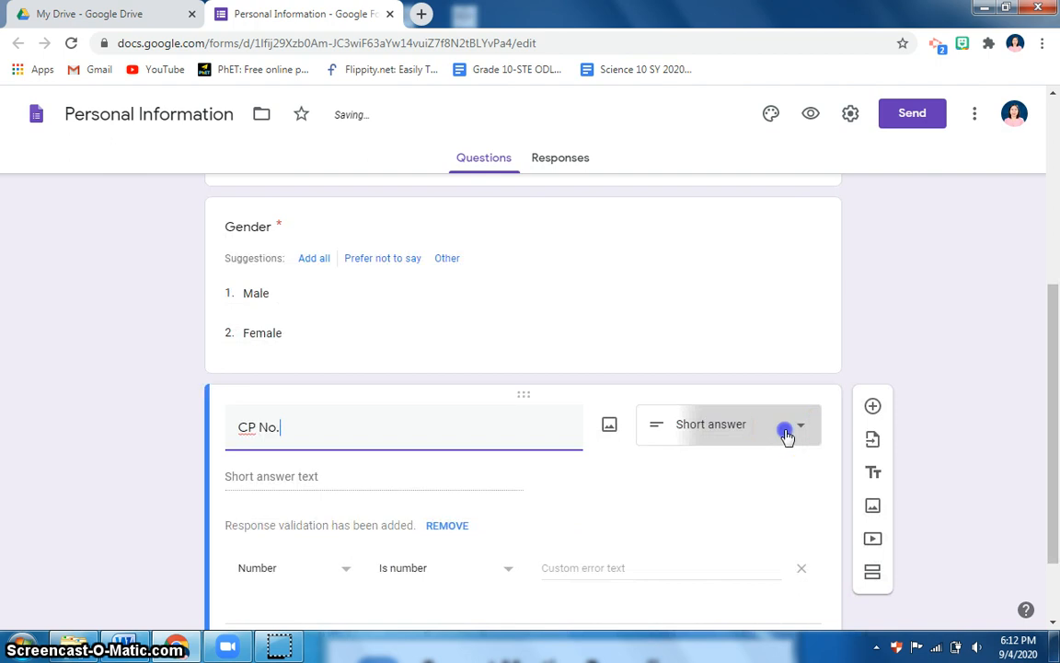
click(720, 139)
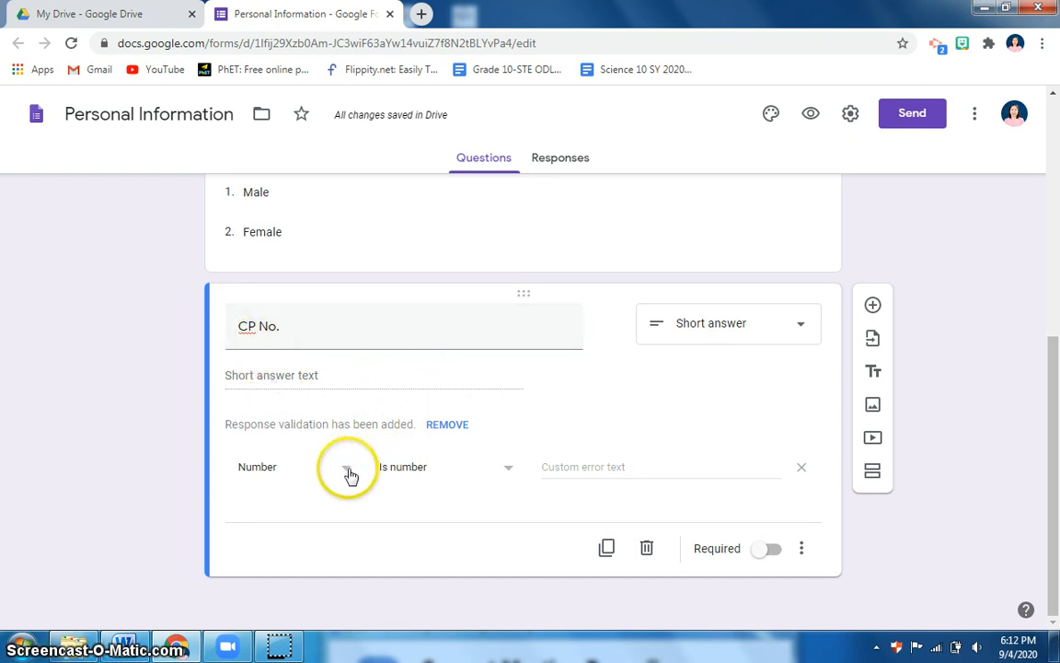
Give CP No. Number / Is number response validation and make it required
click(506, 473)
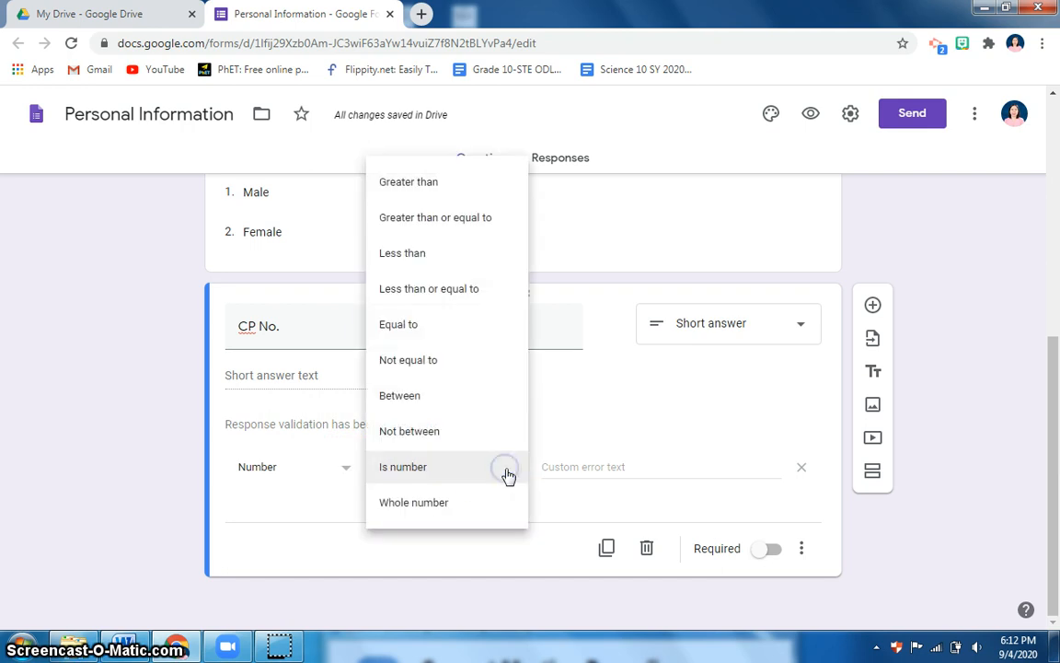
click(411, 479)
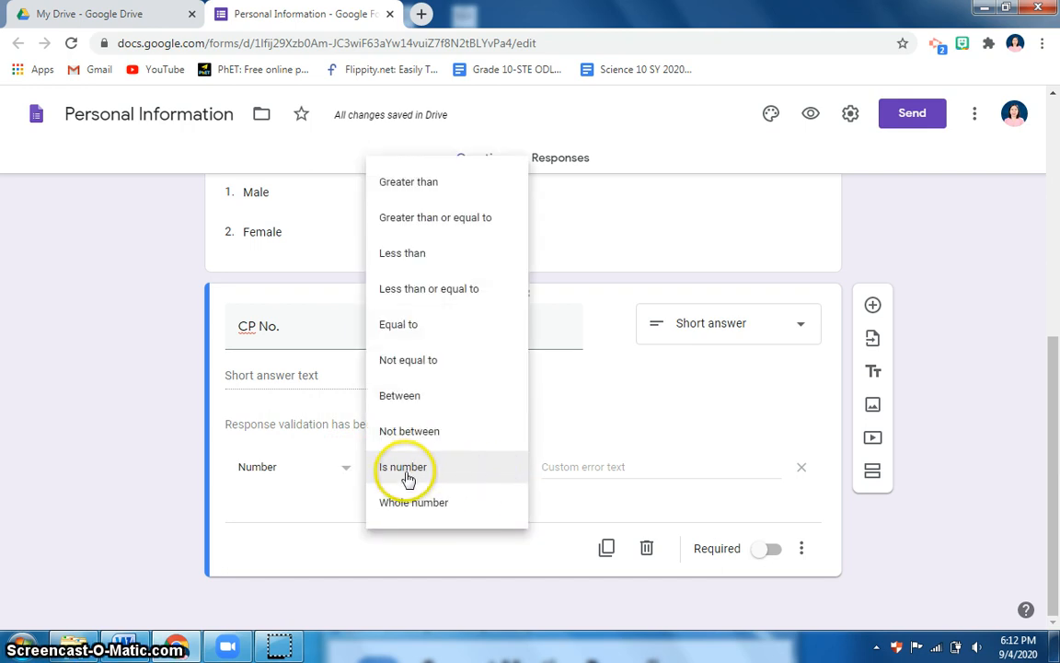
click(408, 478)
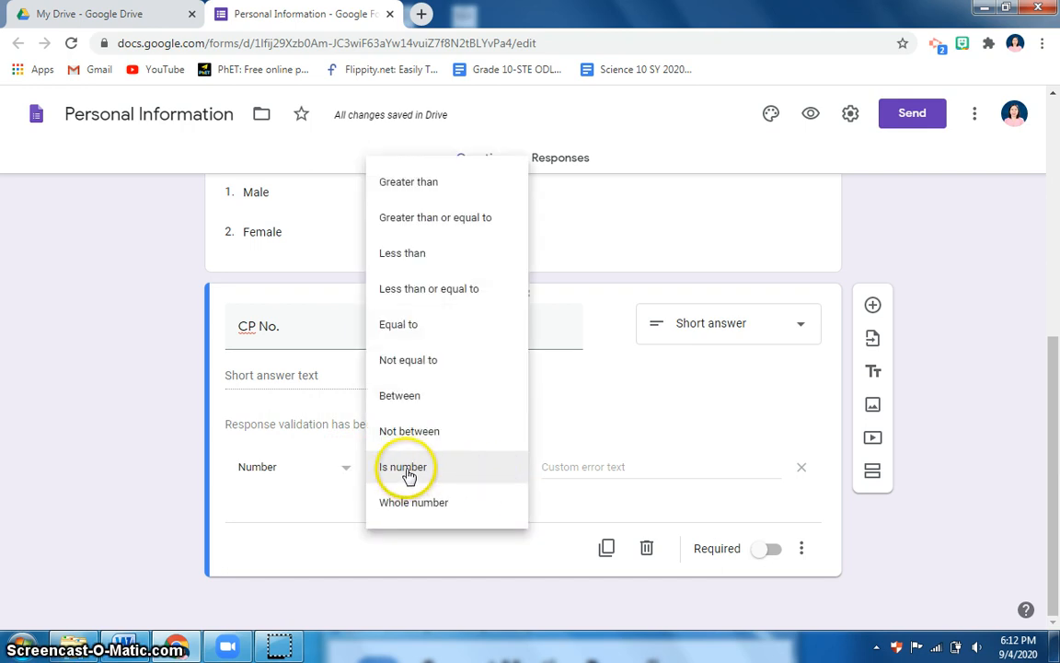
click(336, 480)
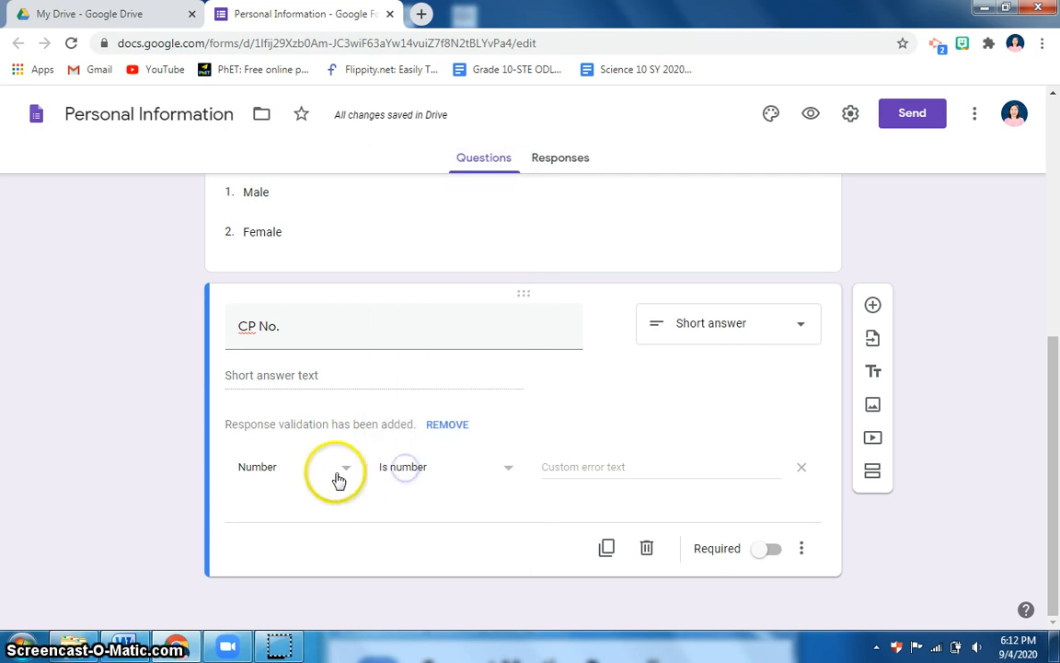
click(339, 475)
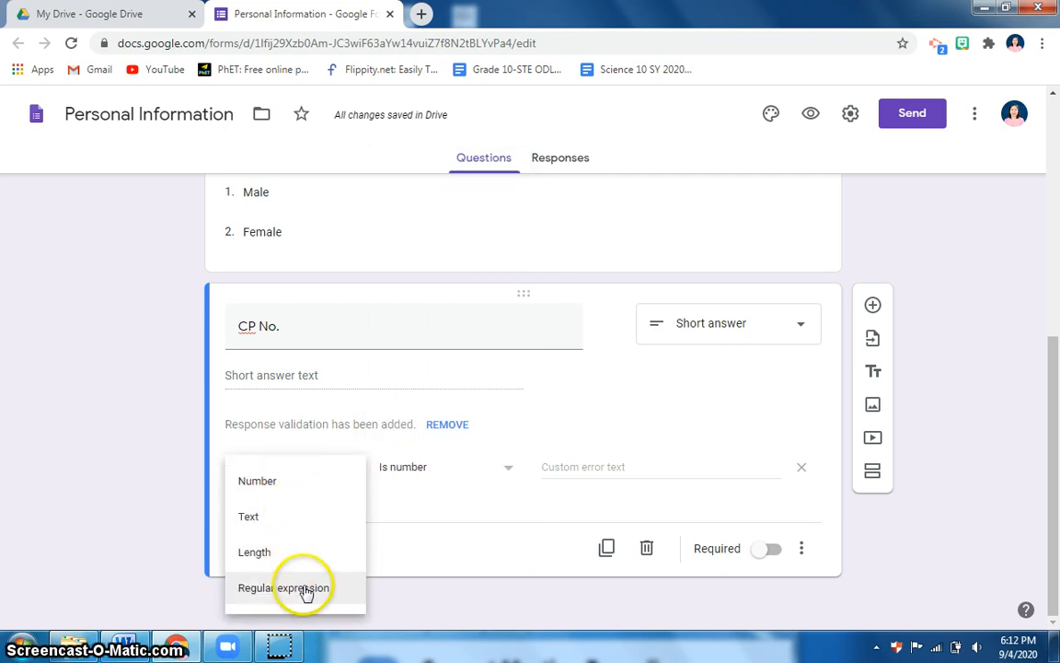
click(279, 485)
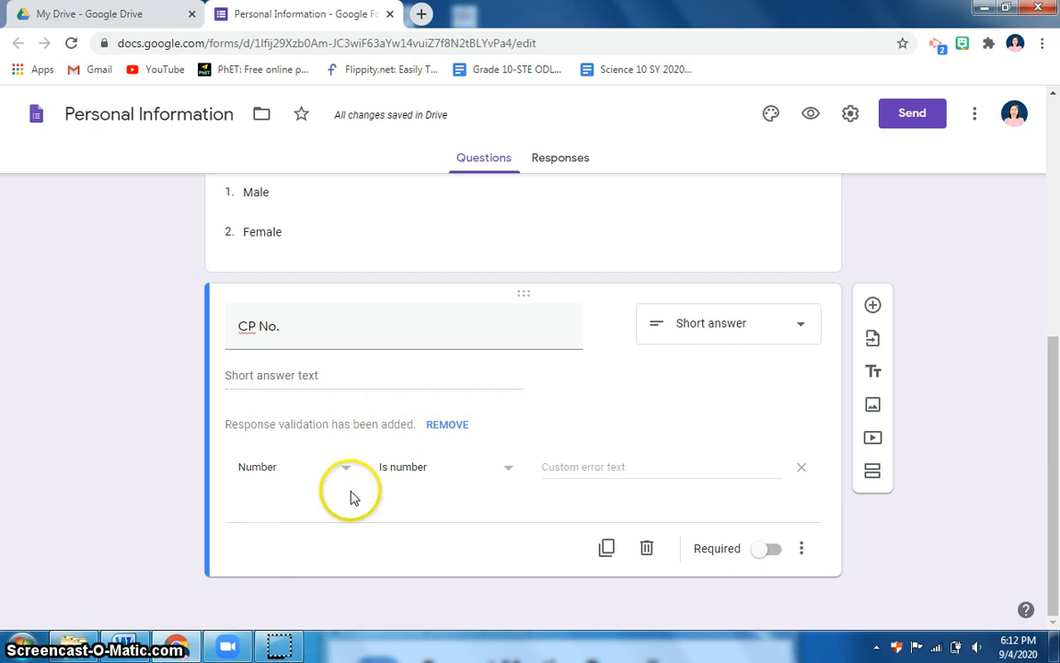
click(756, 555)
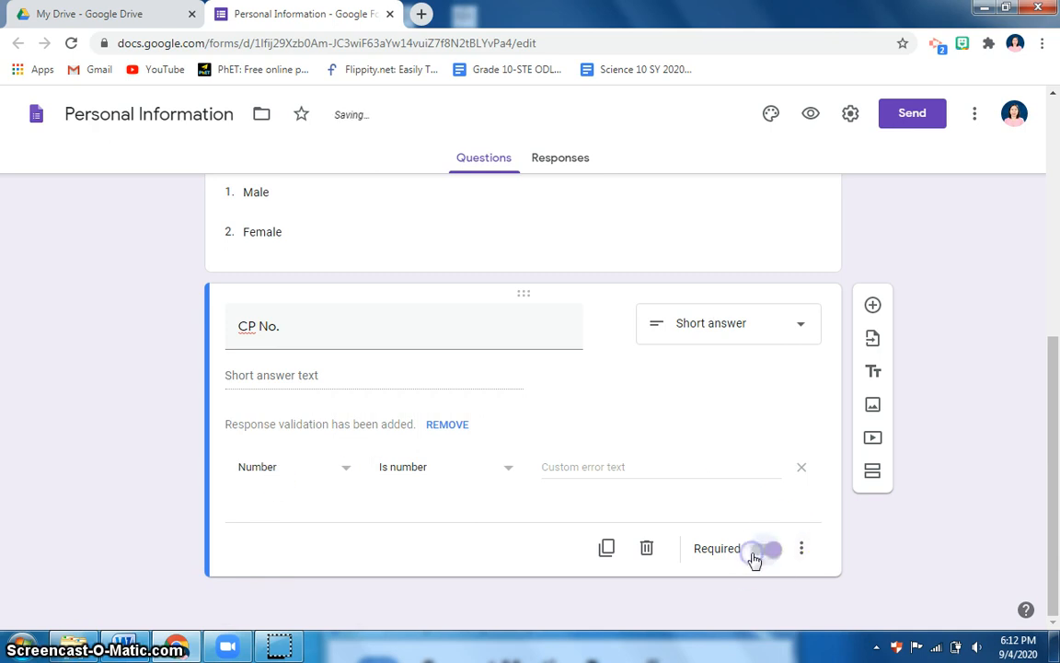
Add a multiple-choice 'Favorite Food' question with first option 'A. Apple'
click(872, 307)
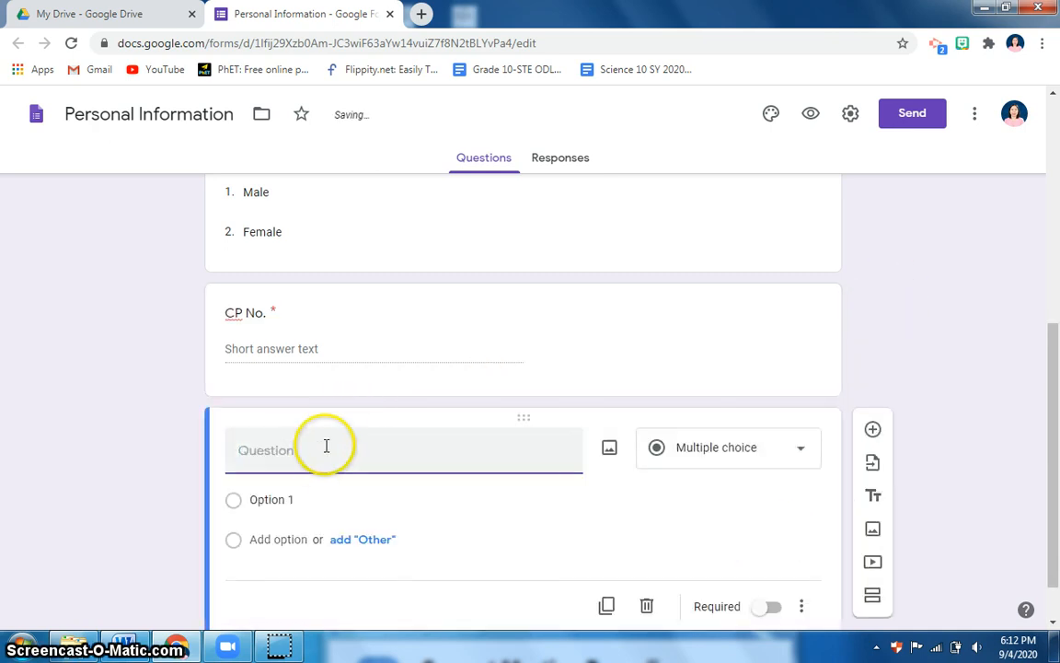
text(Favorite Food)
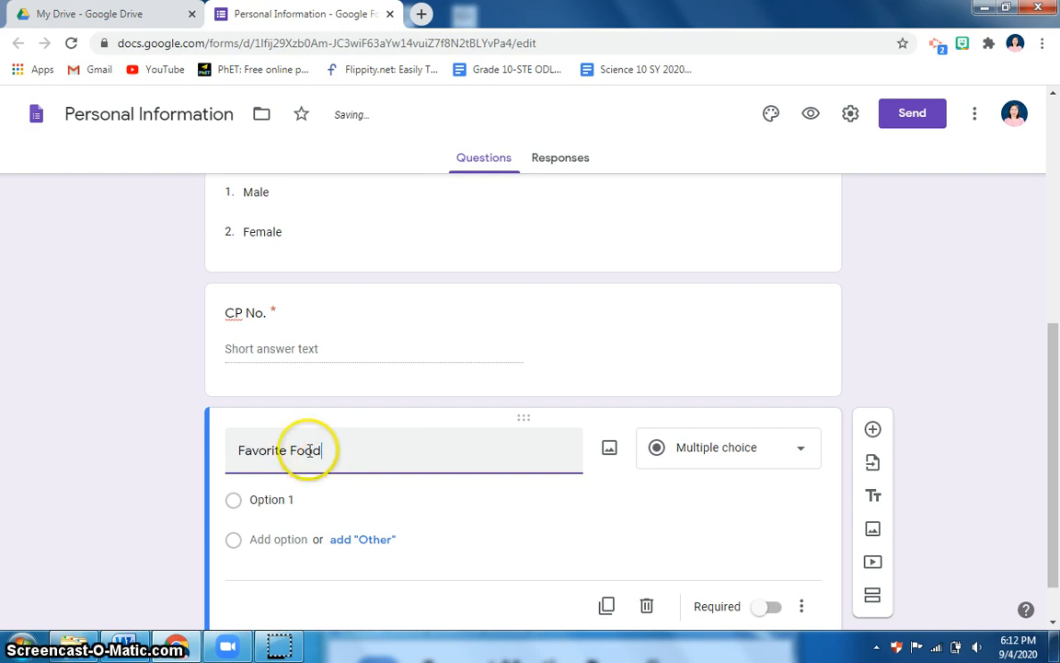
click(763, 459)
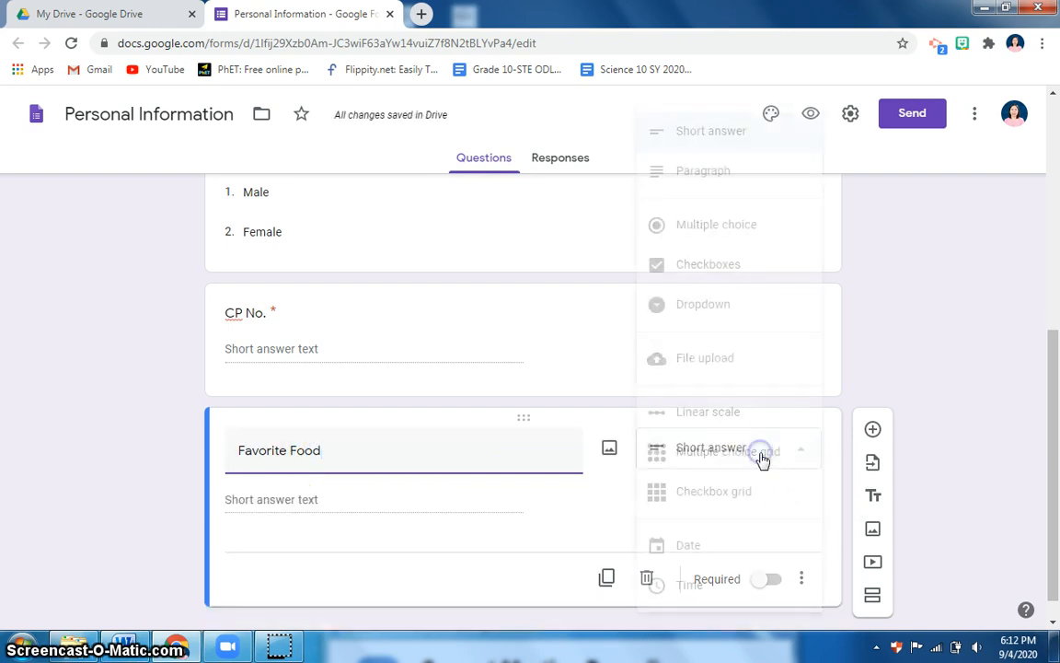
click(700, 244)
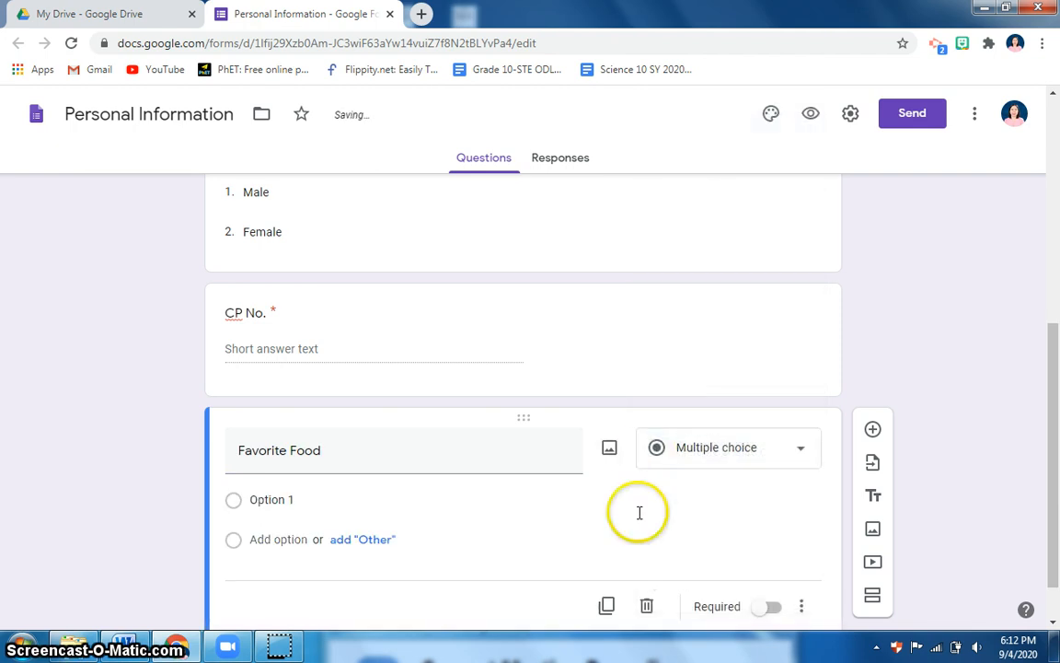
click(310, 442)
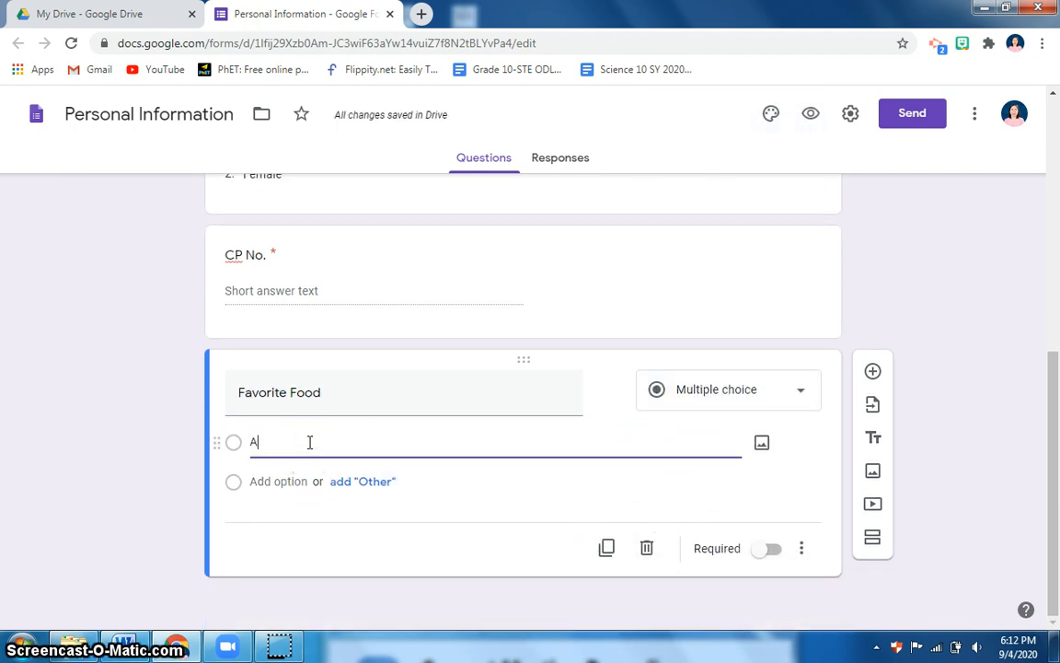
text(A. Apple)
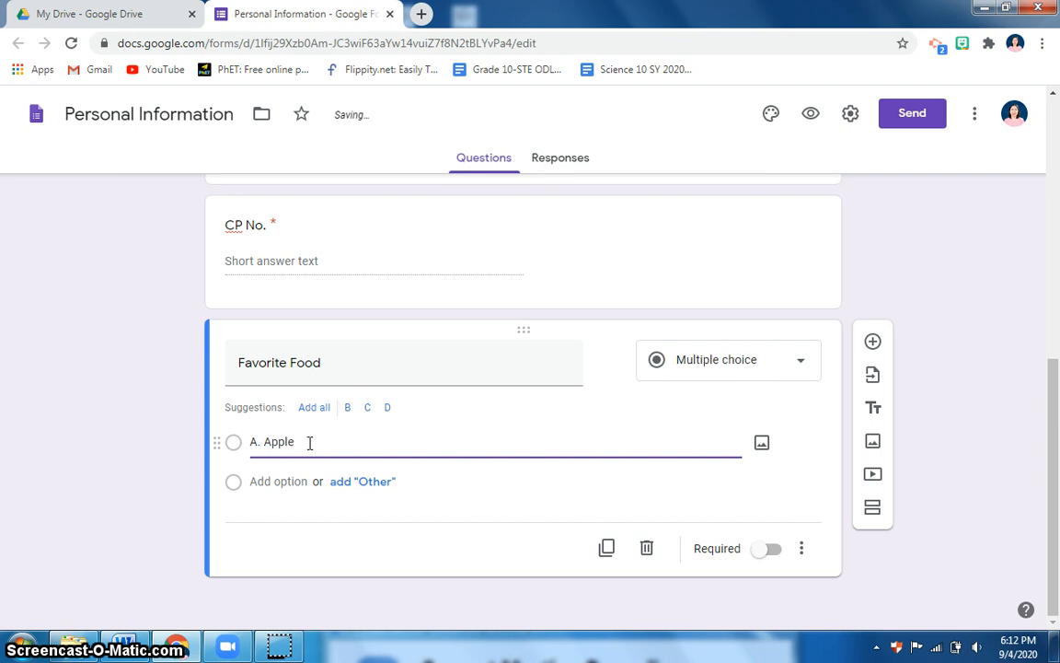
click(762, 446)
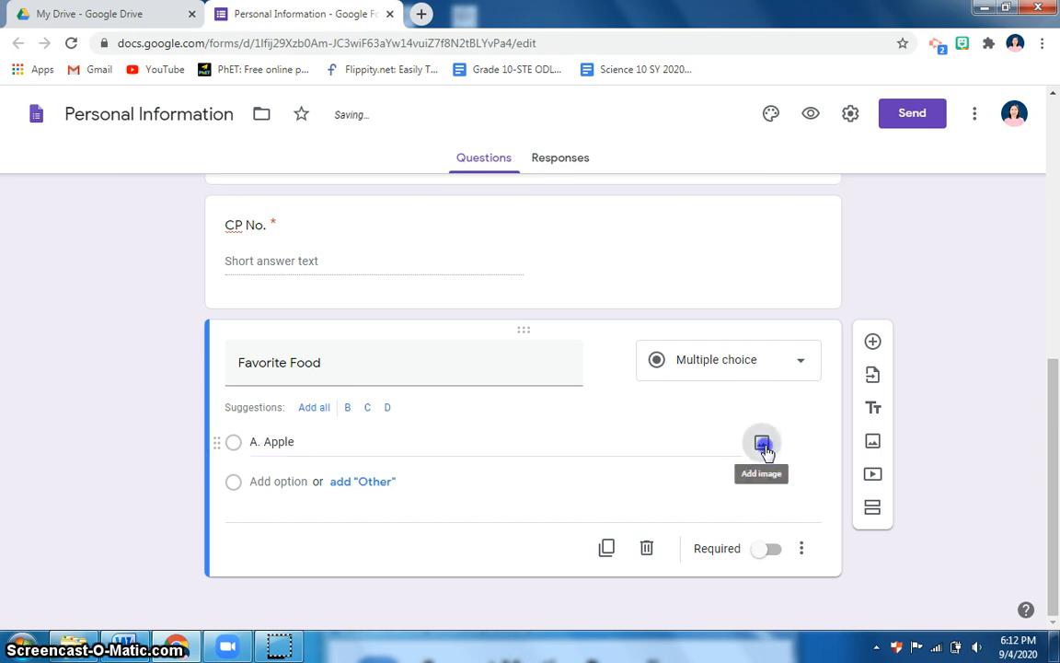
Attach a red apple photo from a Google image search to A. Apple, then add option 'B. Cake'
click(276, 209)
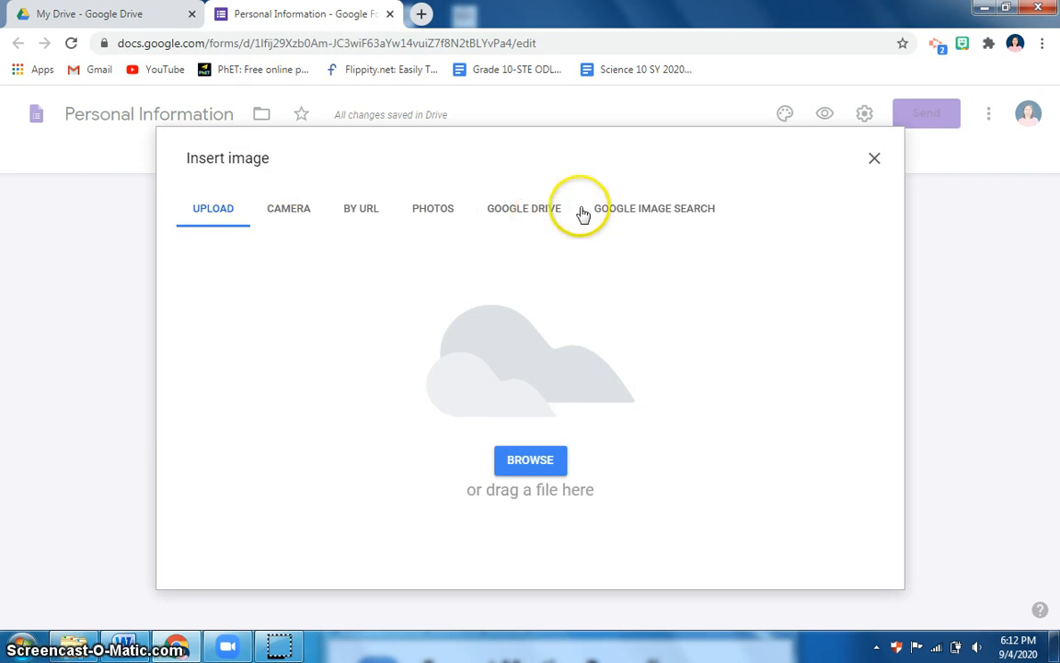
click(627, 217)
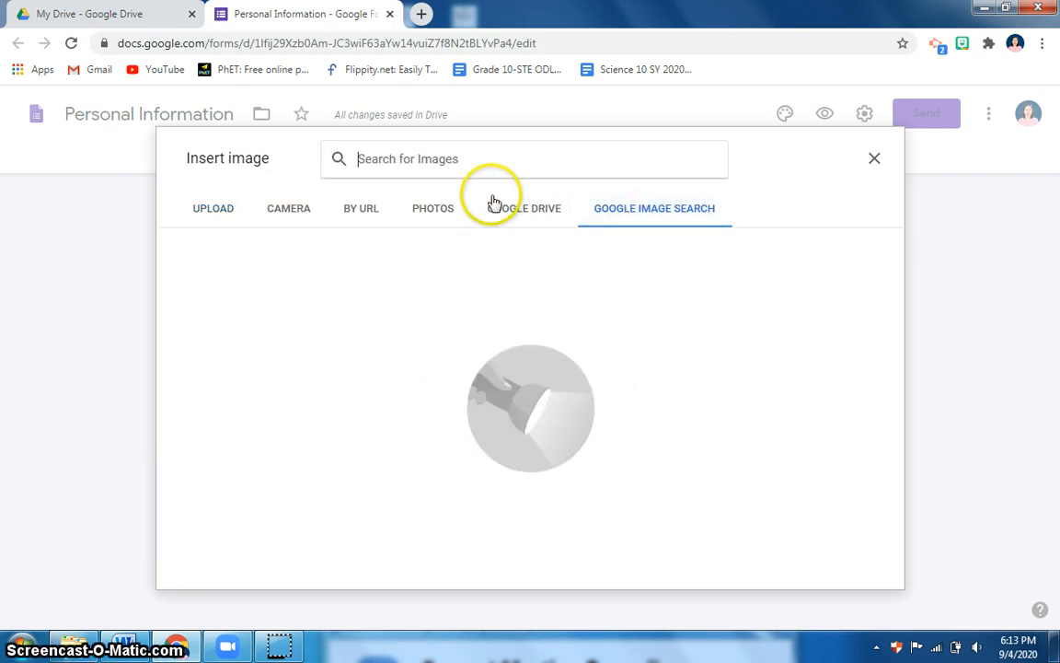
text(a)
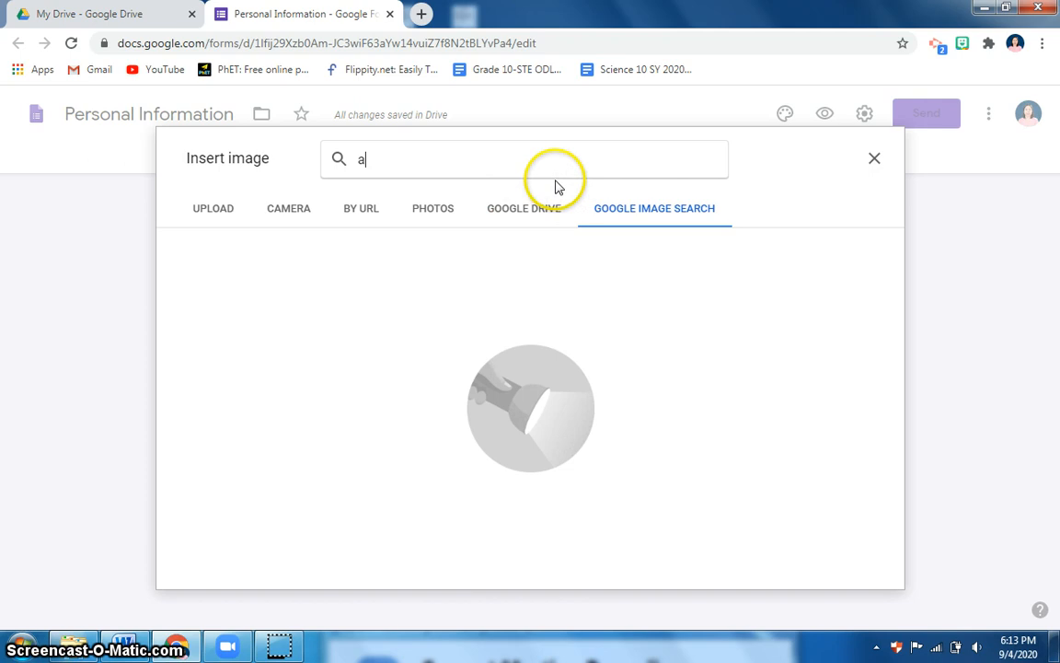
text(pple)
key(Return)
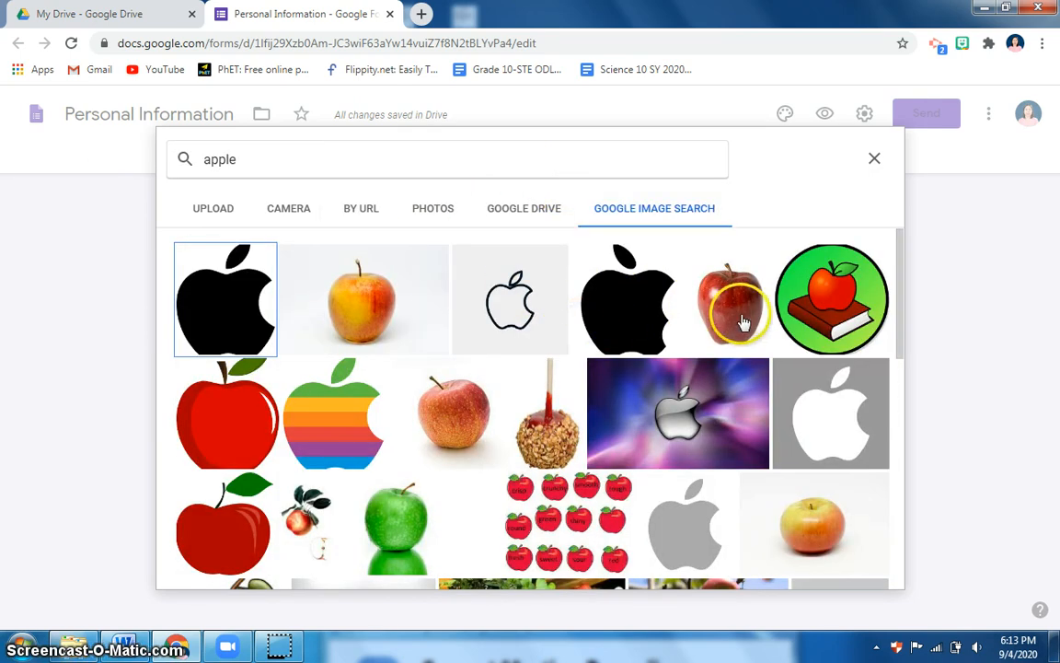
click(744, 320)
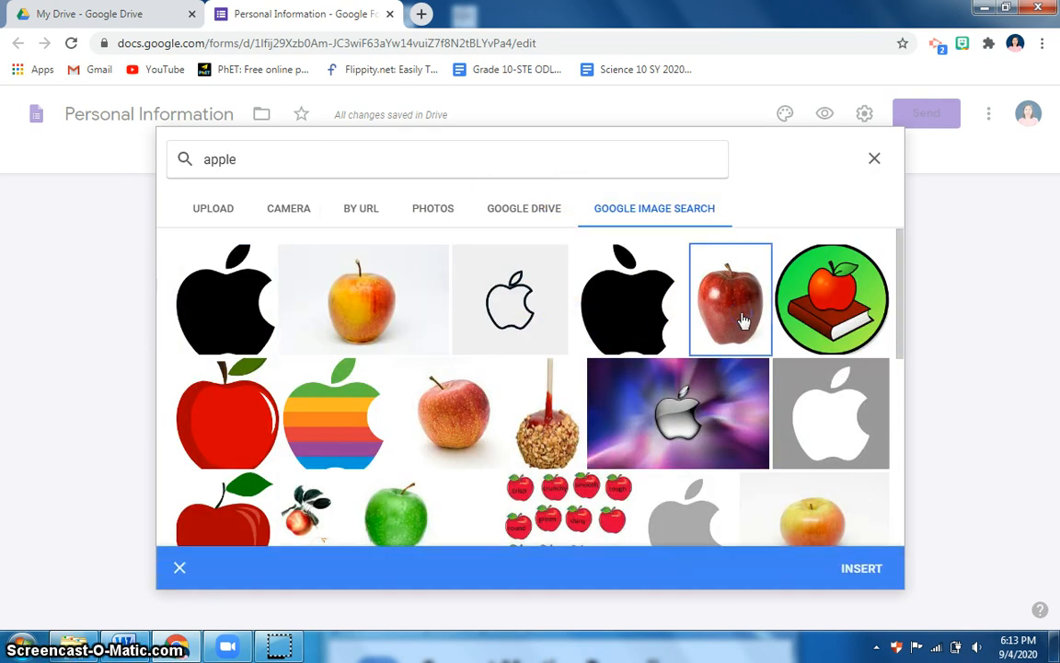
click(852, 575)
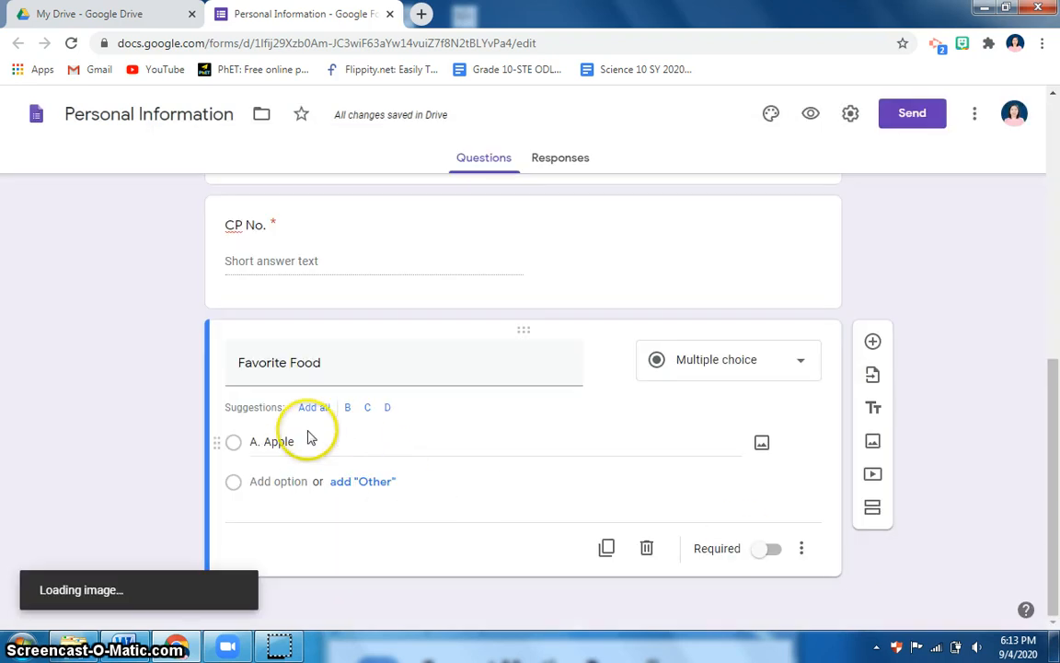
click(313, 443)
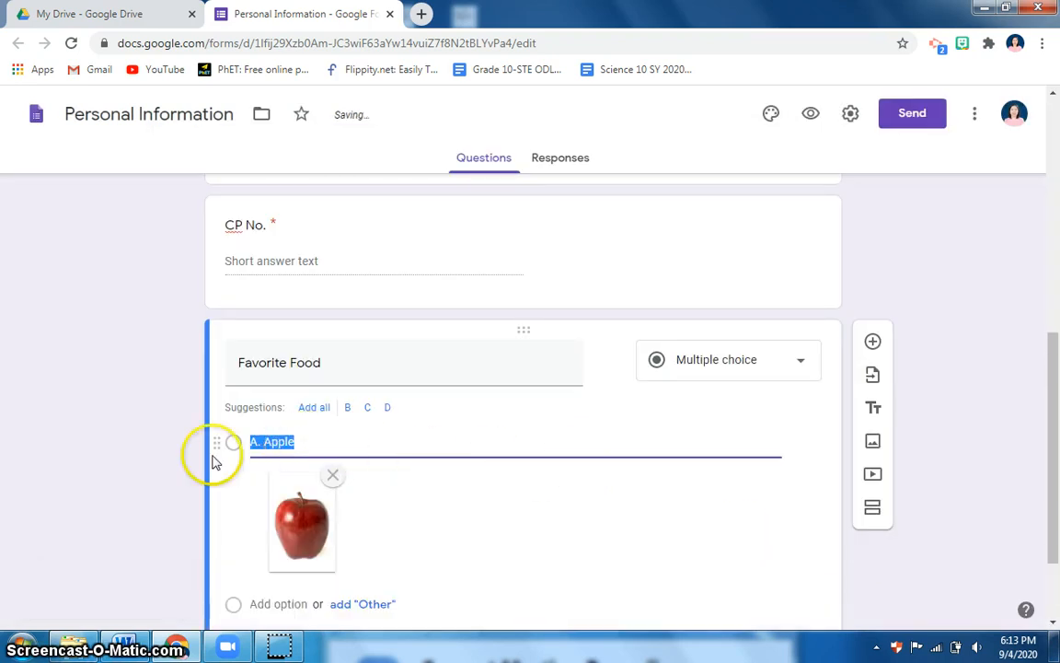
scroll(387, 488, down, 1)
click(291, 485)
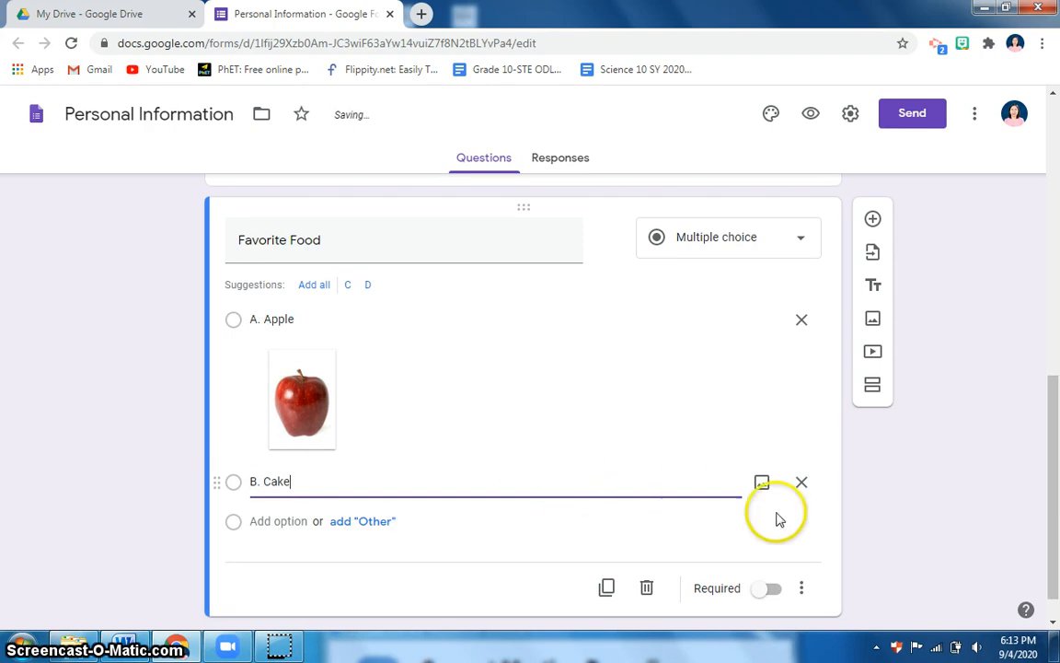
Attach the first 'cake' image search photo to B. Cake and add a third option
click(761, 482)
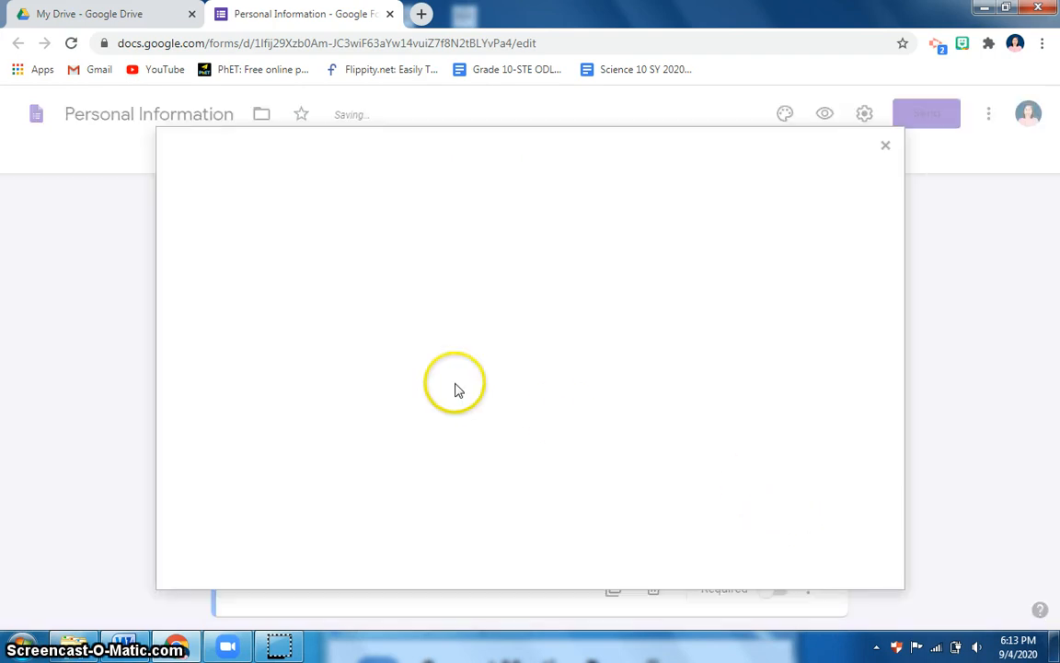
click(641, 217)
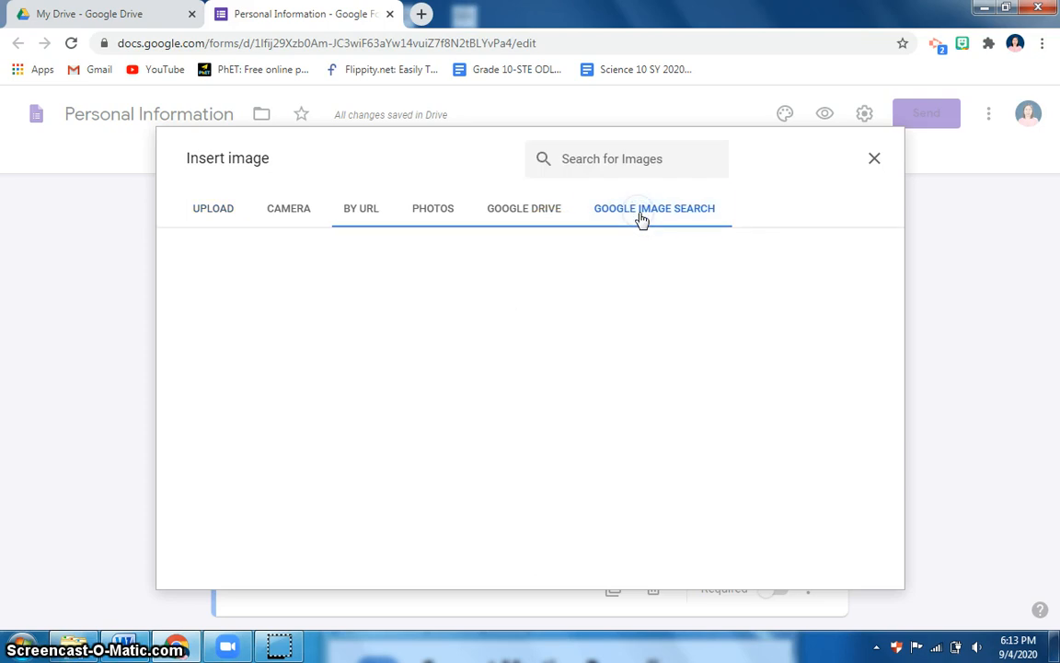
click(568, 171)
text(cake)
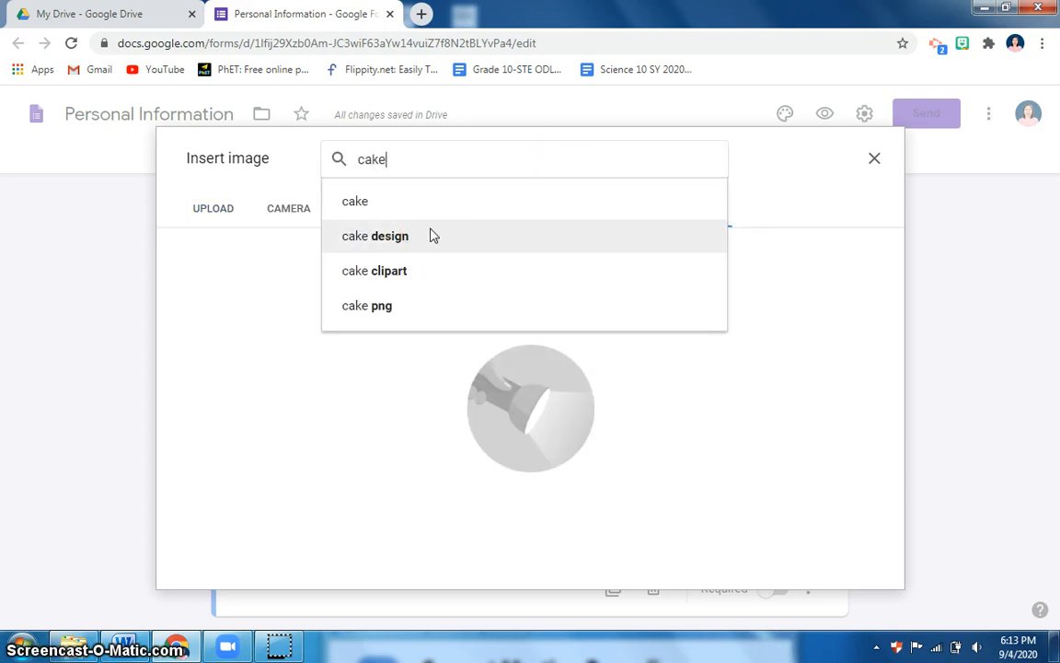
click(435, 205)
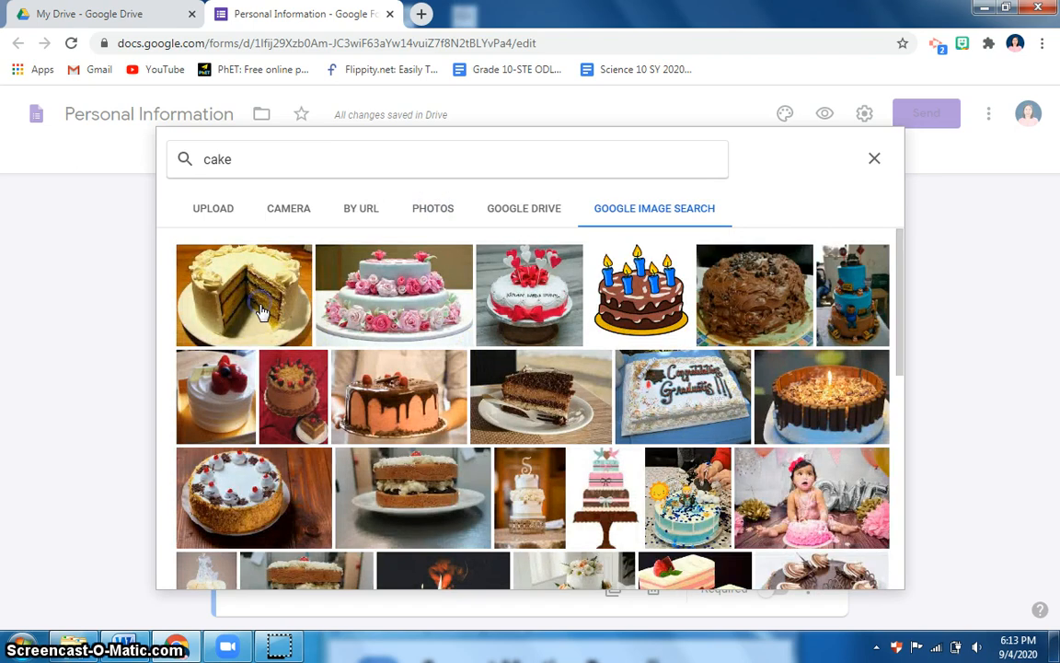
click(262, 313)
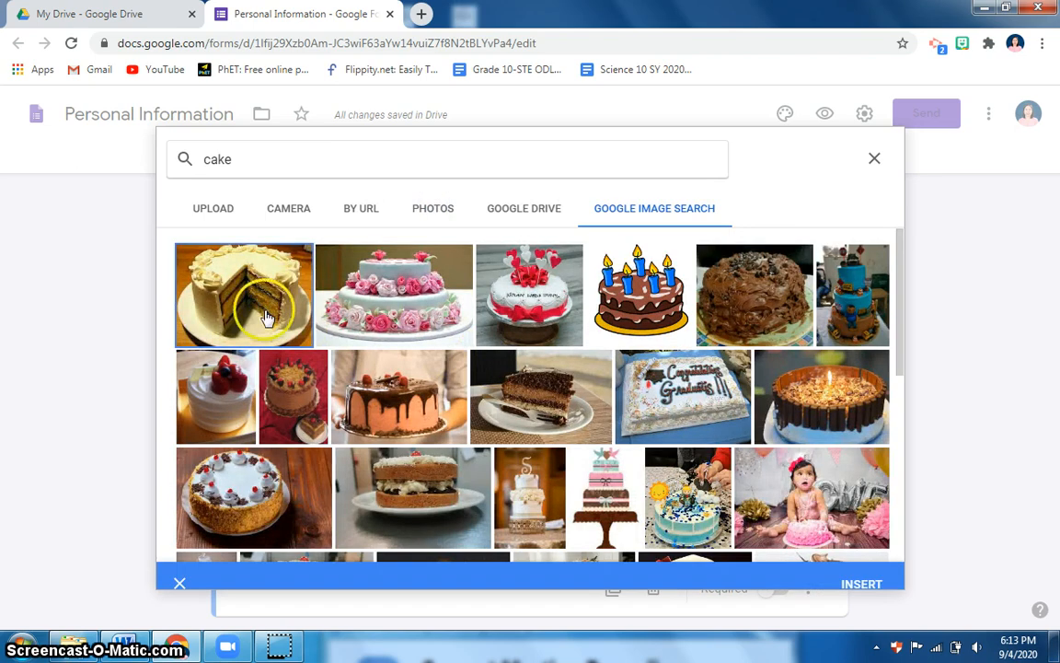
click(862, 569)
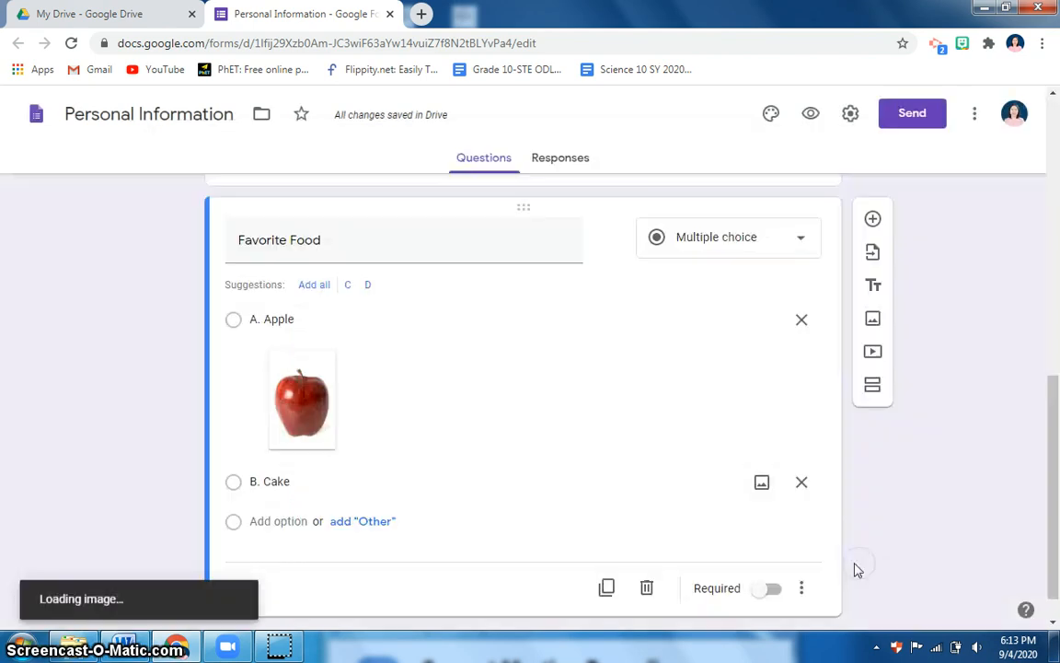
click(274, 482)
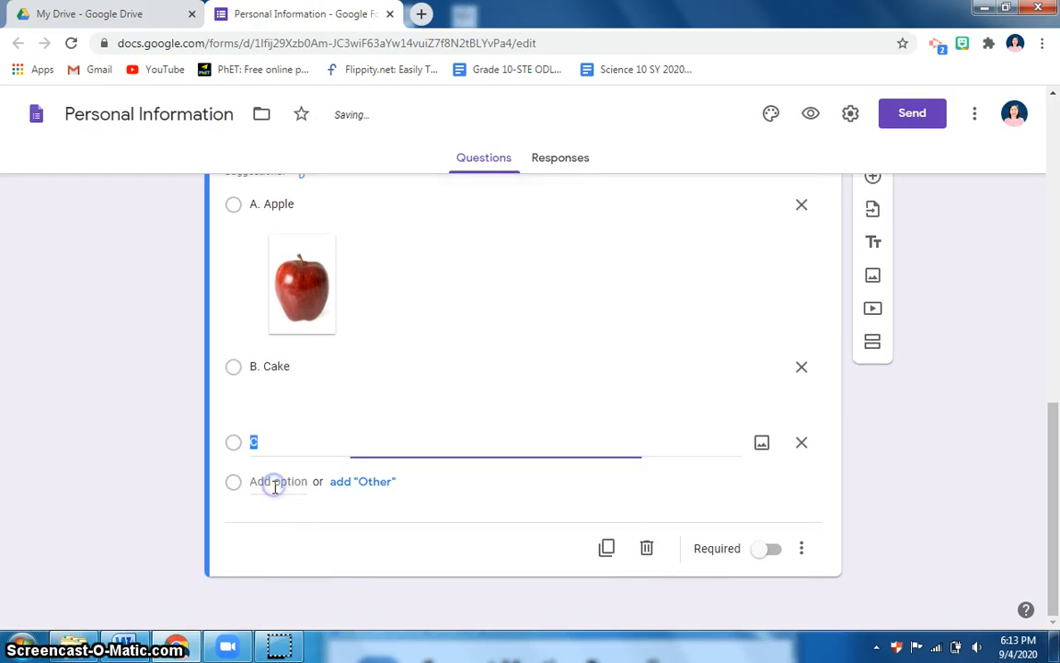
Add option 'C. Vegetables' with a vegetables photo from a Google image search
text(C. Vegetables)
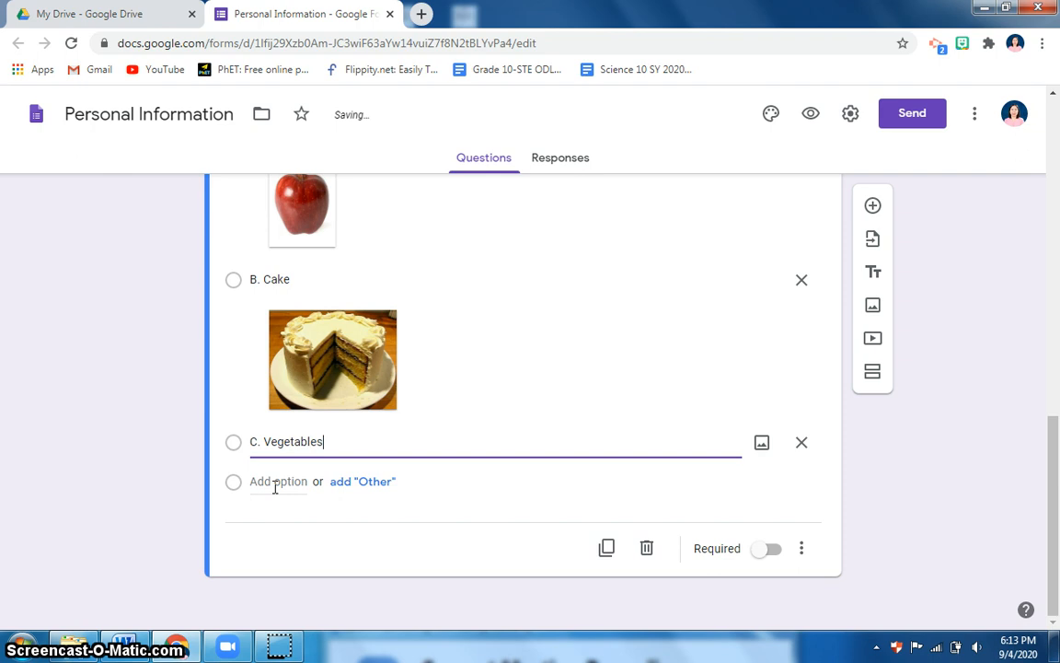
click(750, 451)
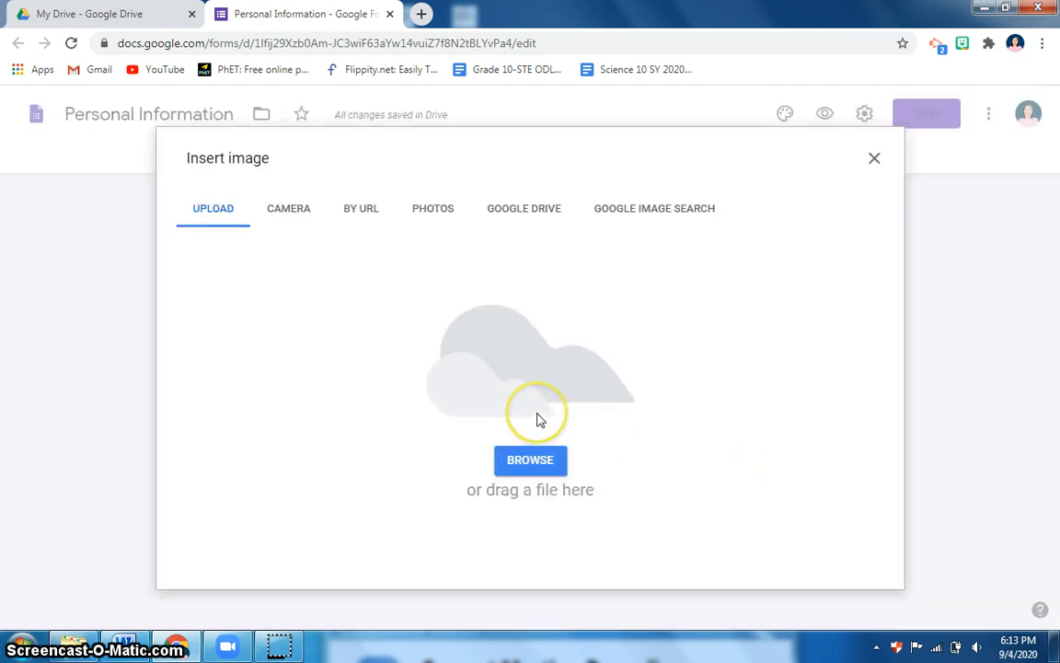
click(649, 210)
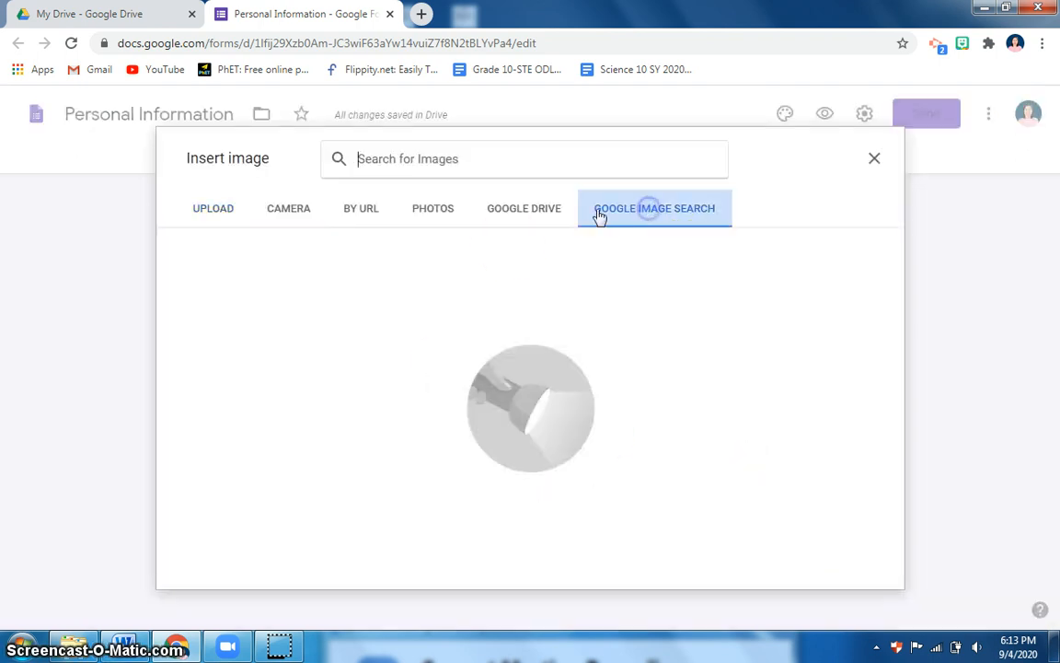
click(379, 170)
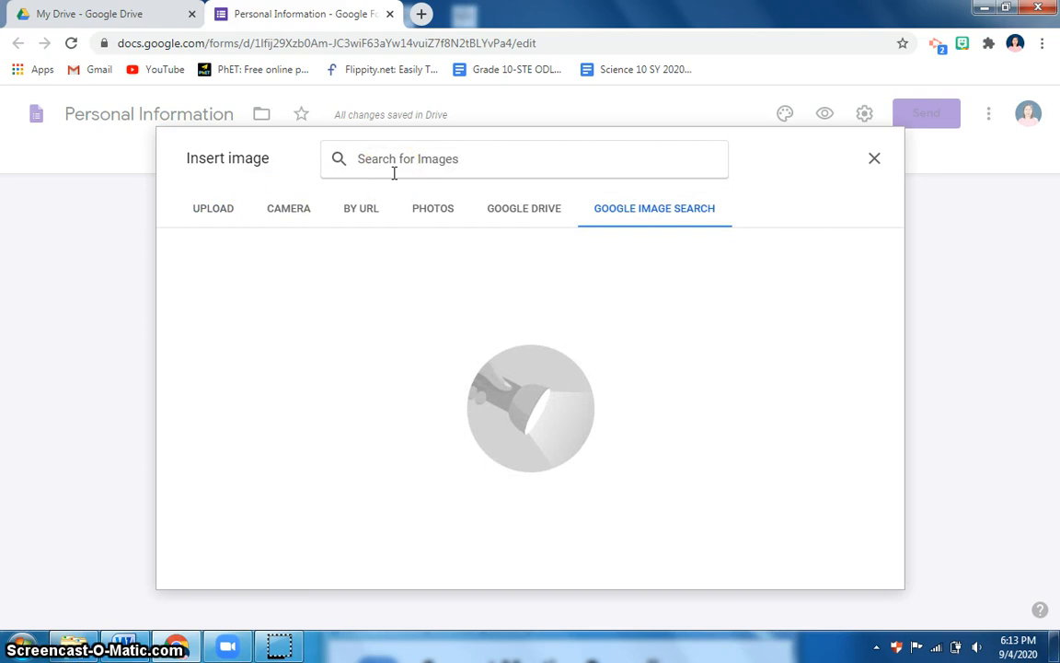
text(vegetables)
key(Return)
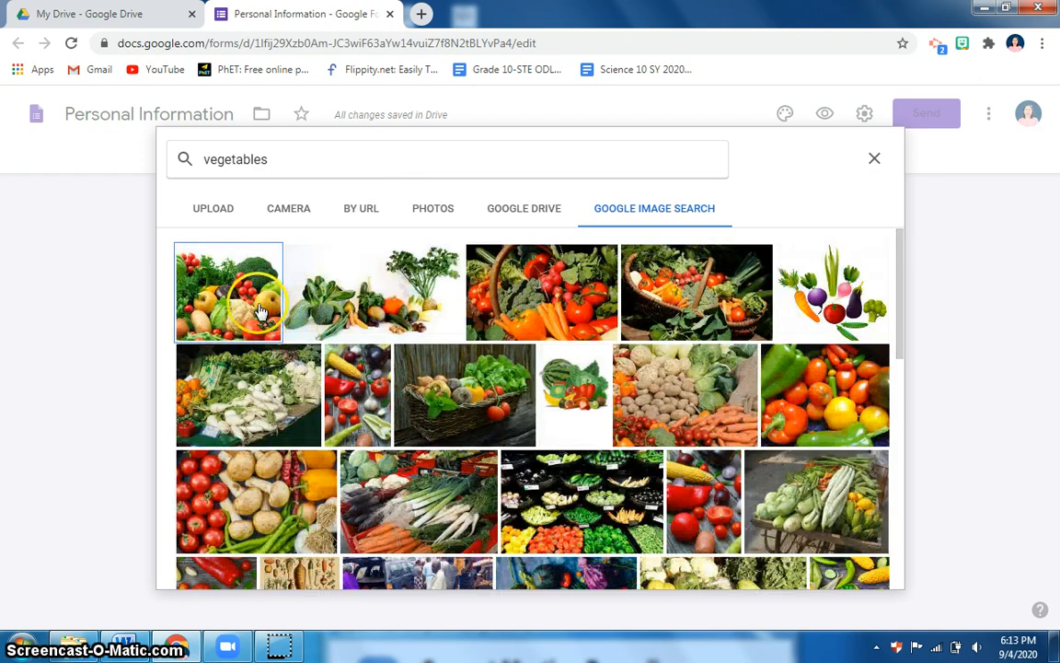
click(274, 321)
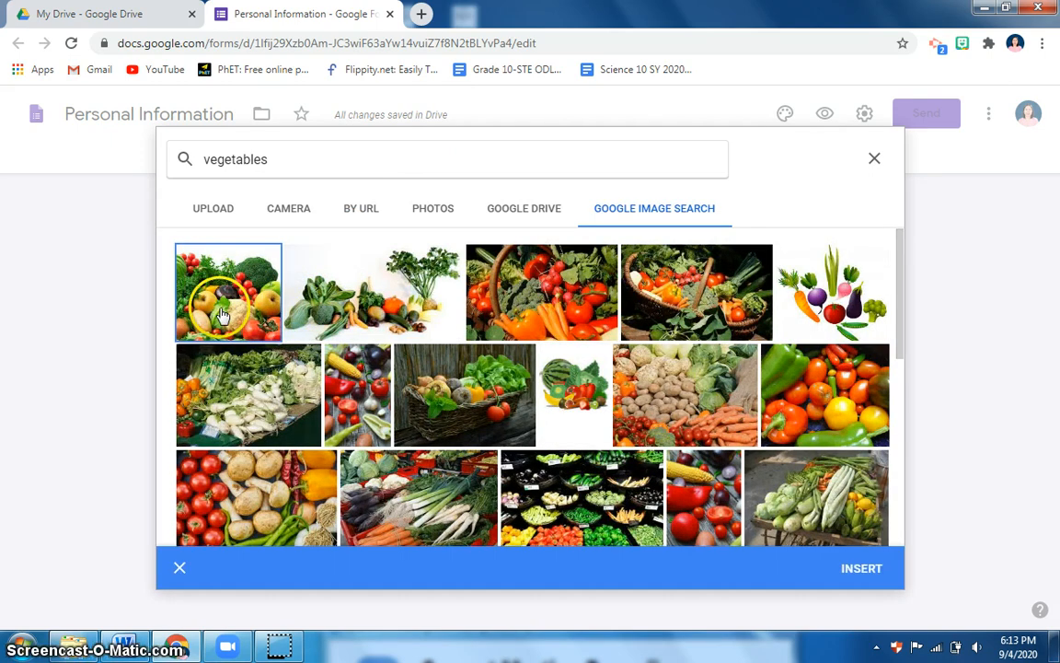
click(865, 572)
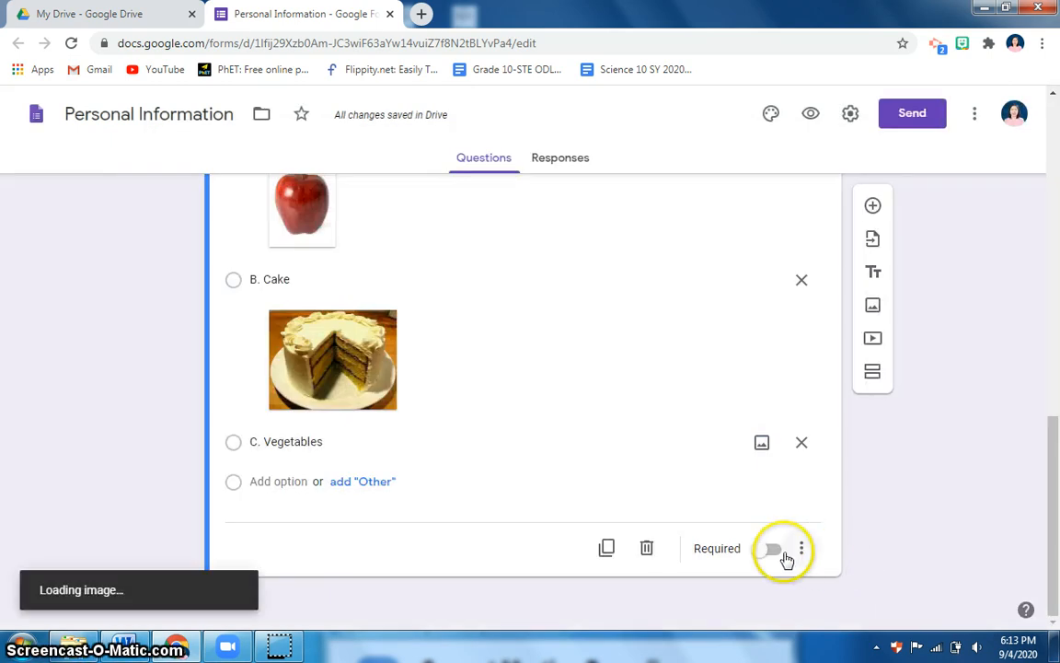
Make the Favorite Food question required
scroll(581, 469, up, 2)
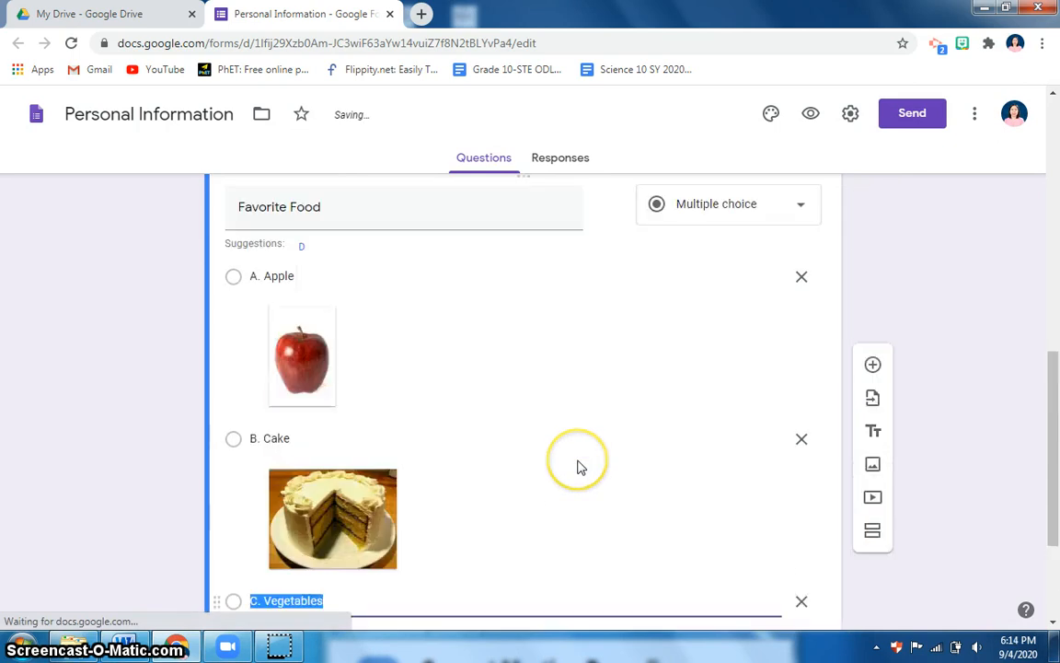
scroll(581, 466, down, 4)
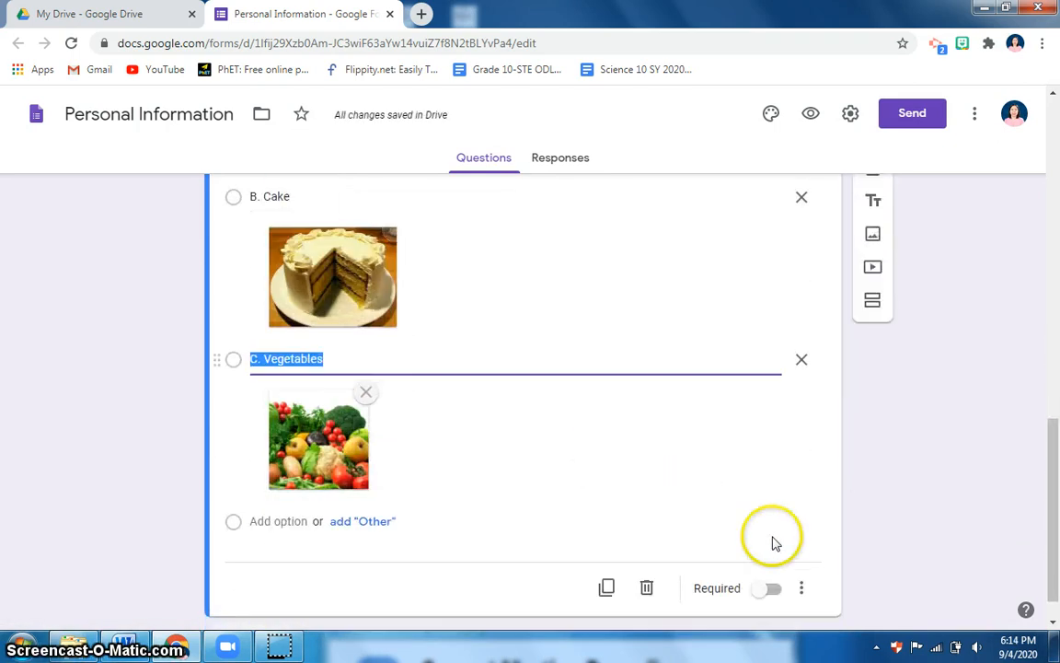
click(768, 550)
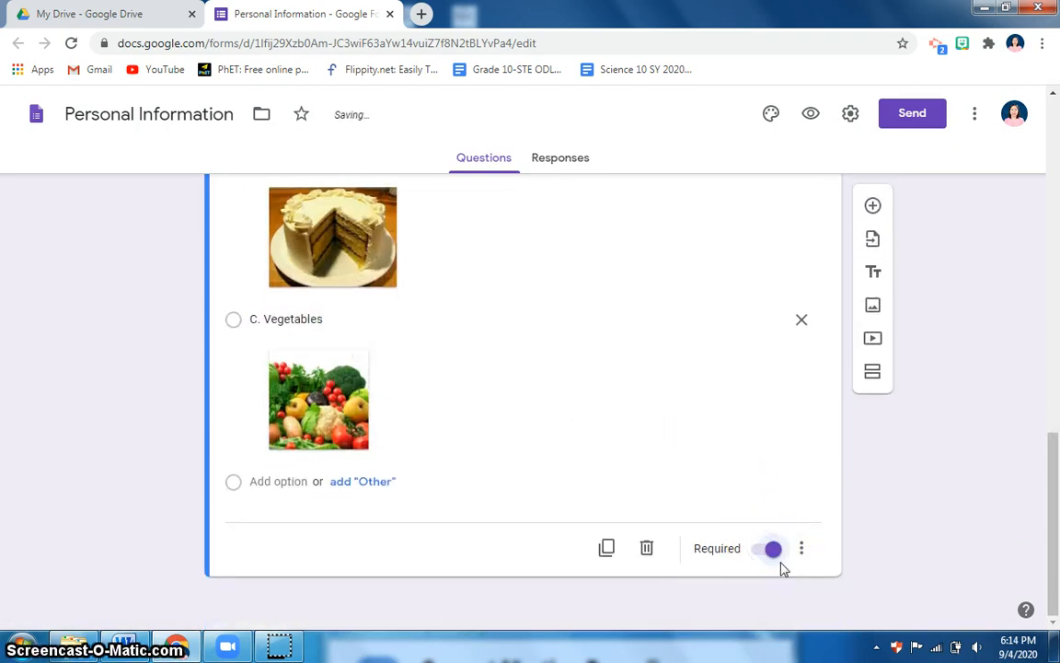
scroll(788, 535, up, 3)
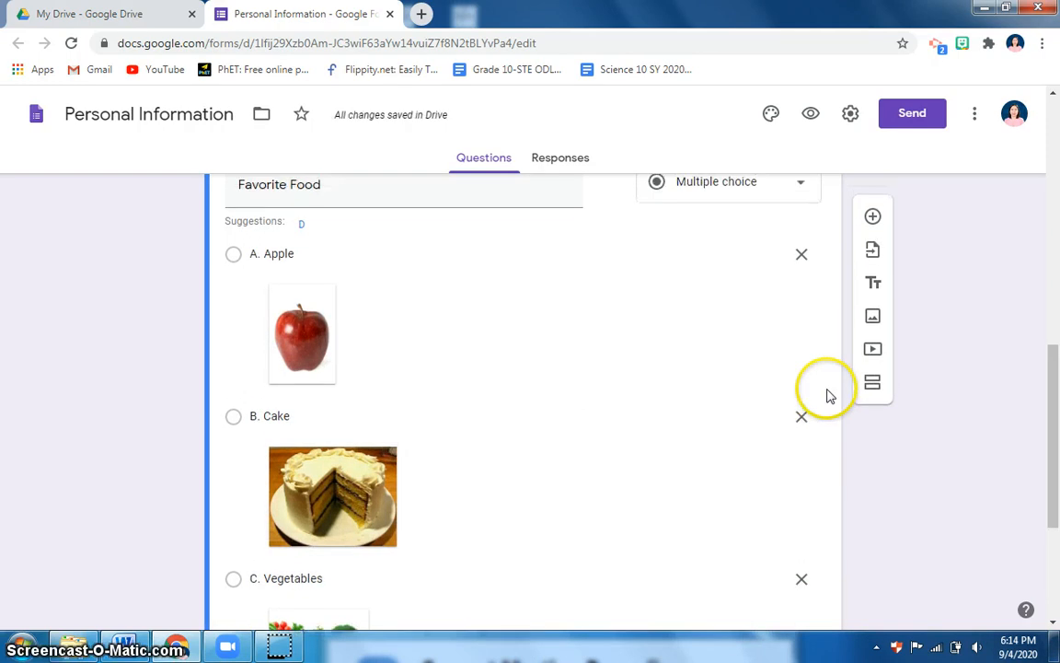
scroll(827, 396, up, 1)
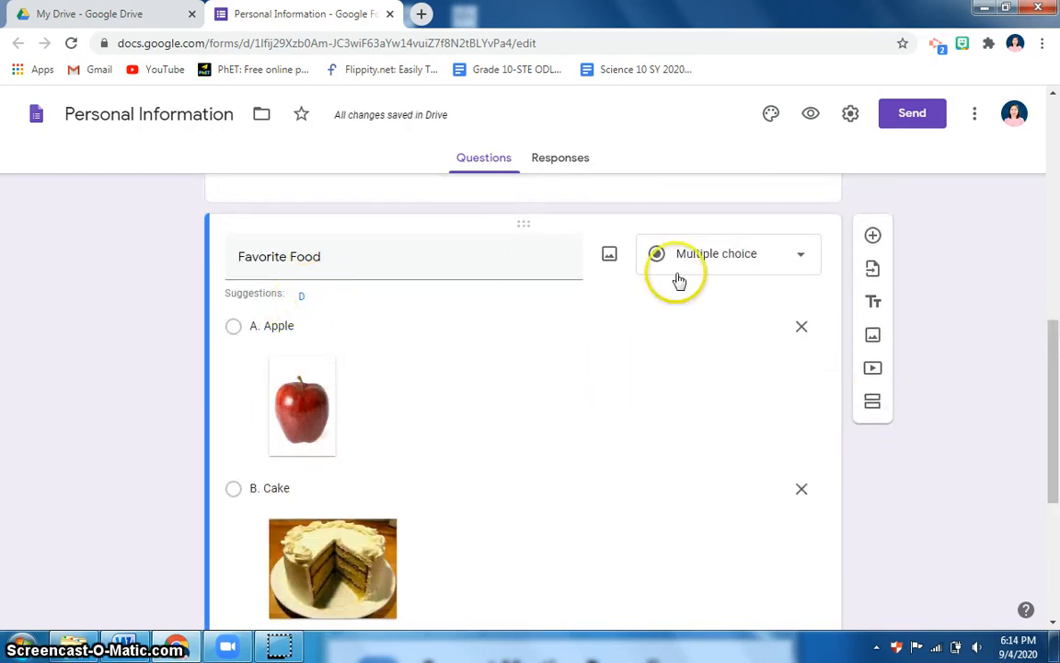
Add a new question titled 'Rate your happiness at this moment'
click(874, 237)
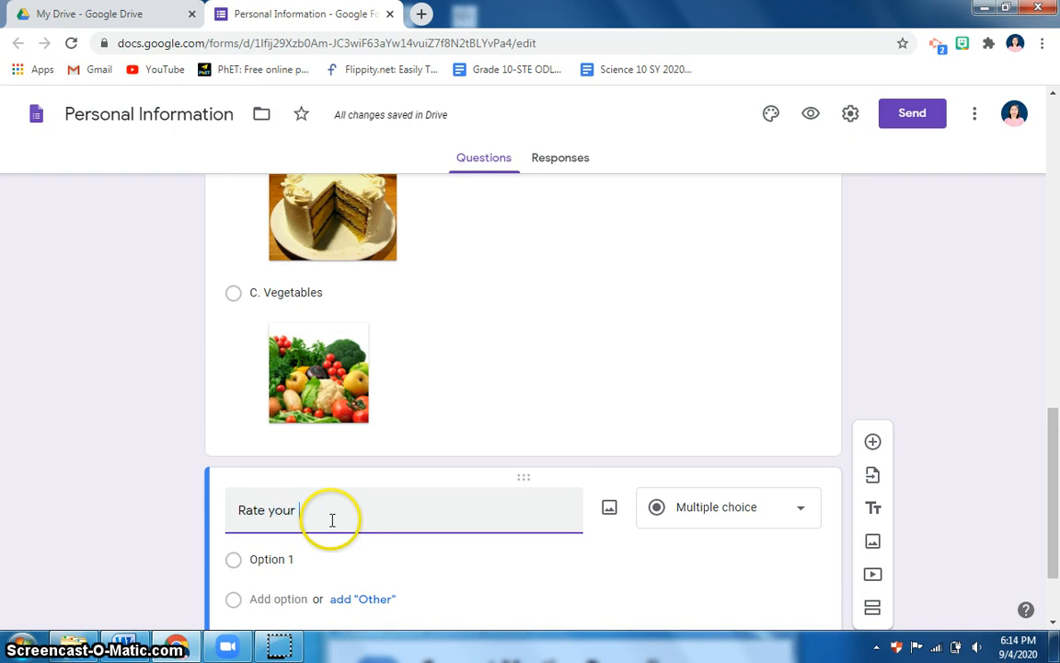
text(Rate your happiness)
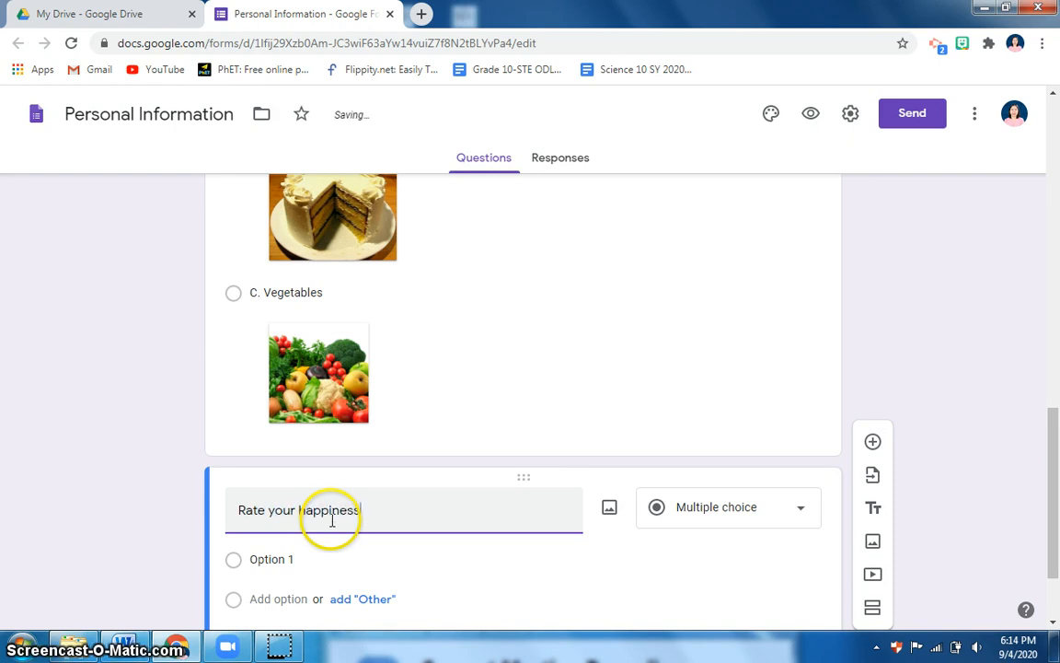
text( at this m)
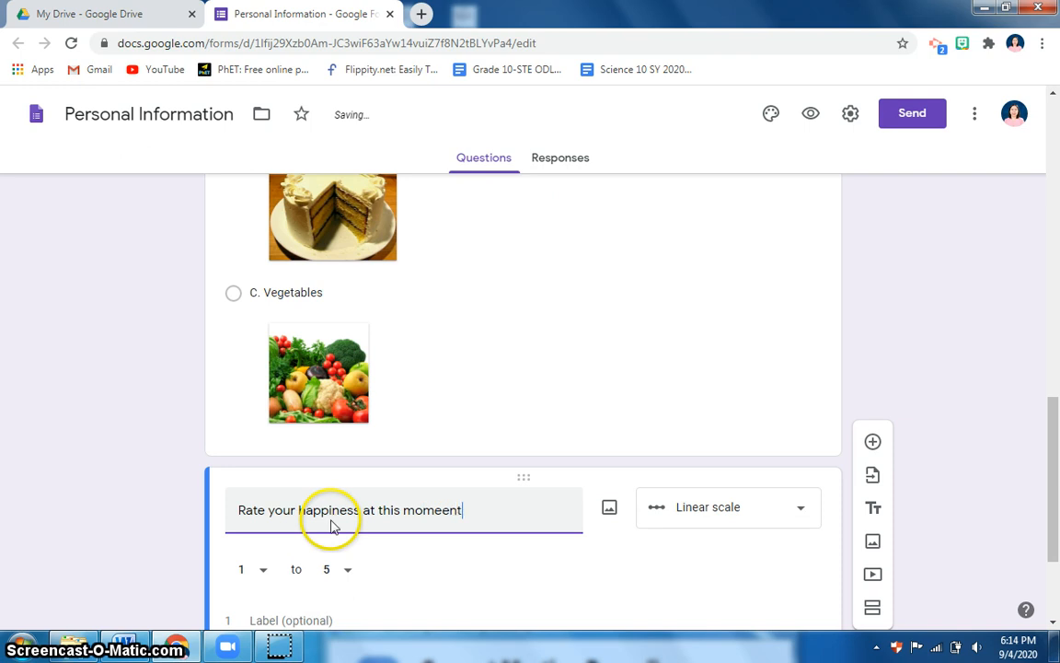
text(omee)
key(BackSpace)
text(nt)
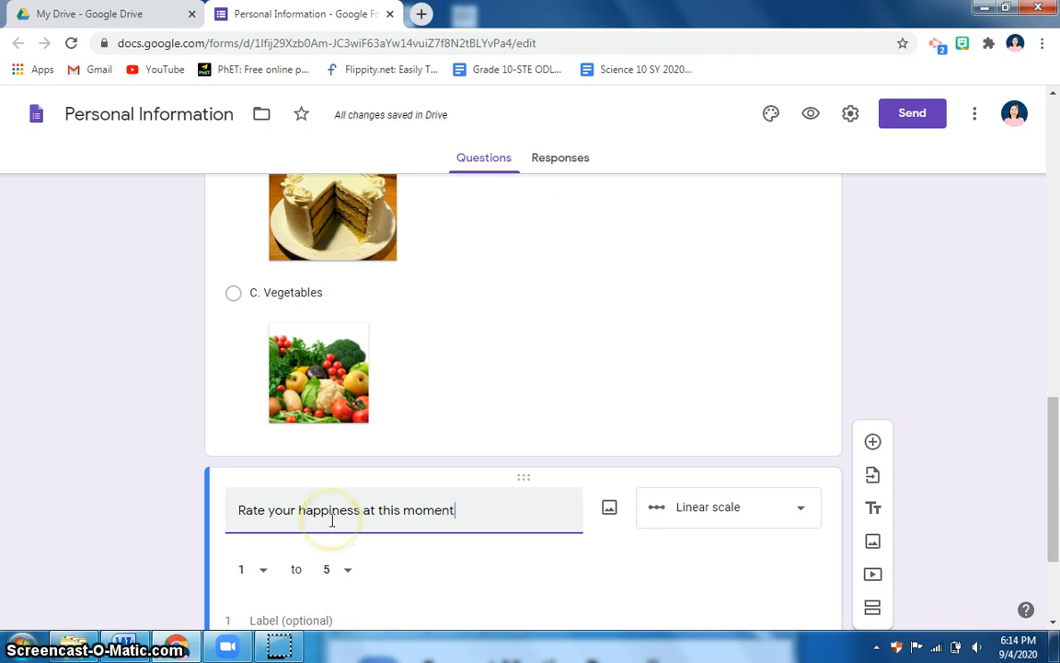
scroll(423, 534, down, 2)
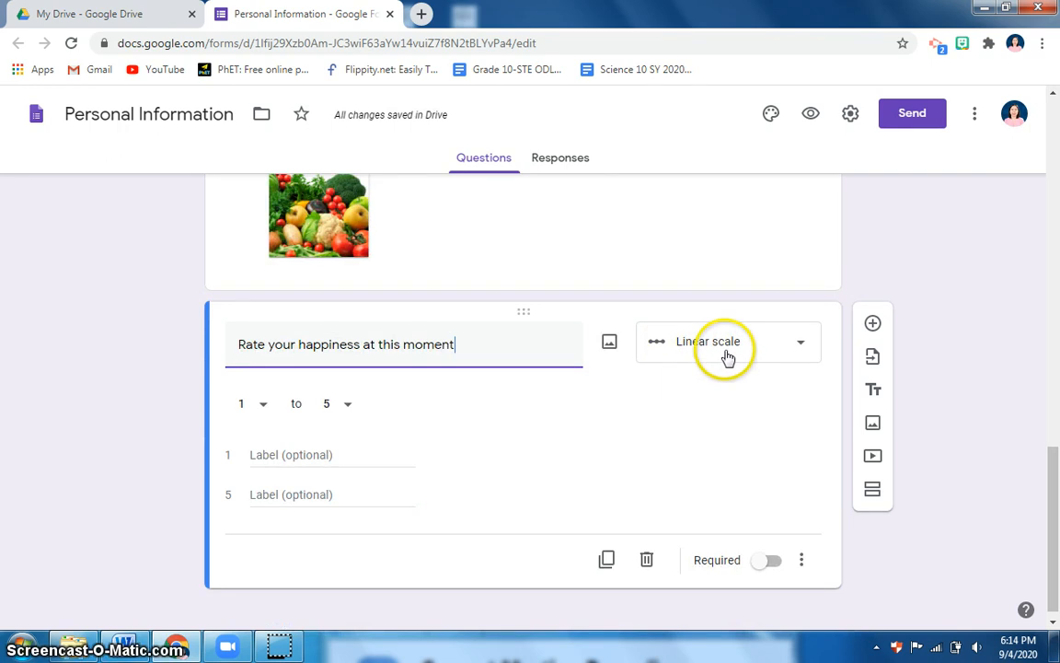
Make it a required 1-to-5 linear scale with ends labelled 'lowest' and 'highest'
click(727, 358)
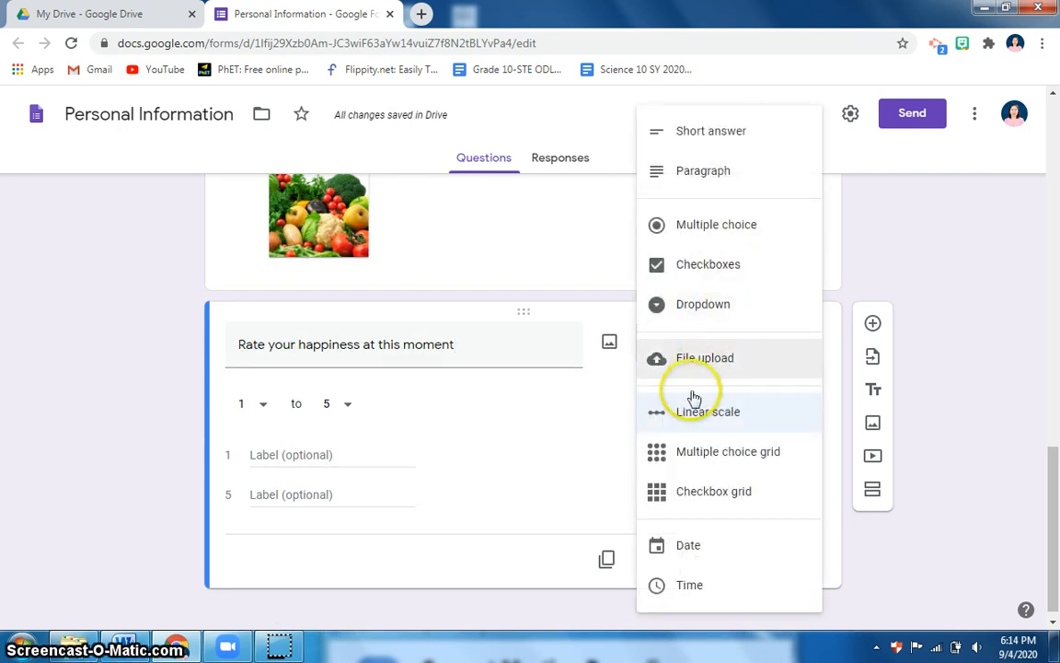
click(697, 416)
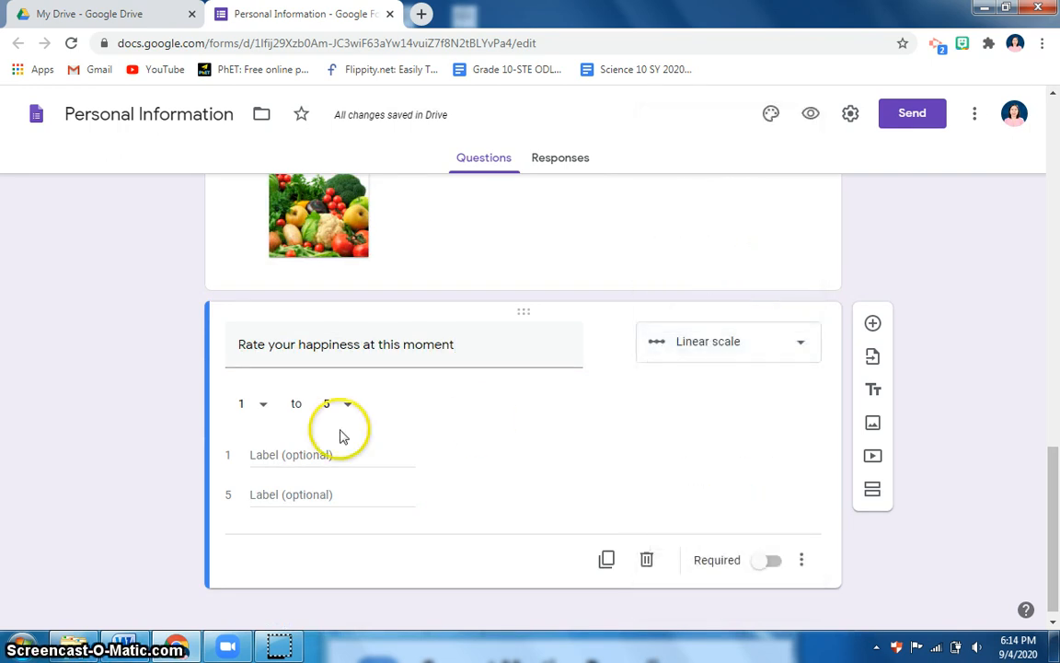
click(281, 455)
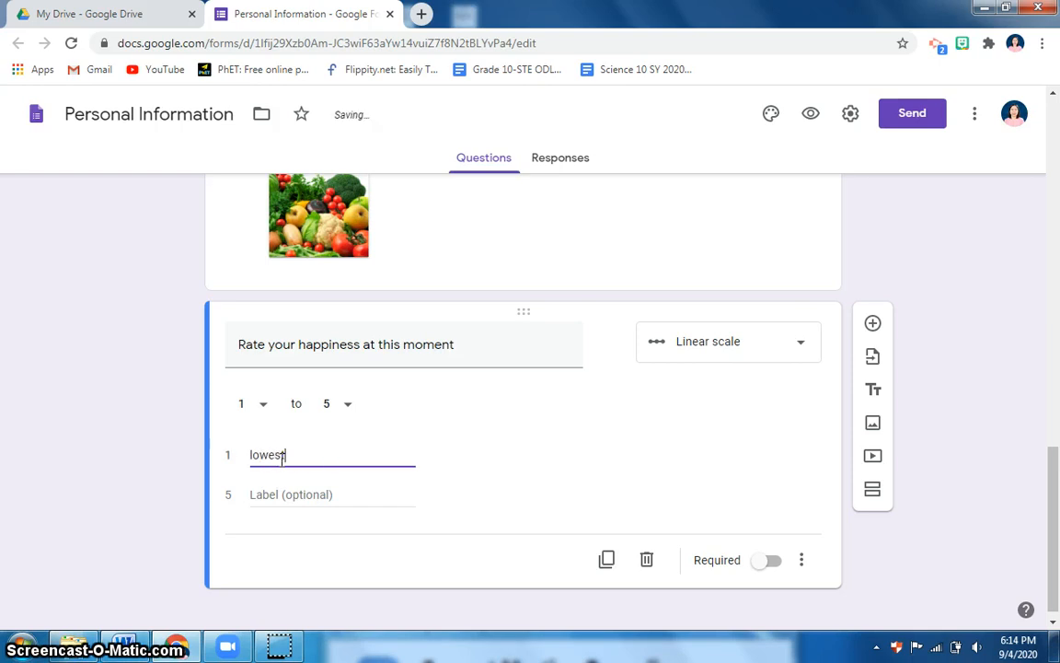
click(280, 495)
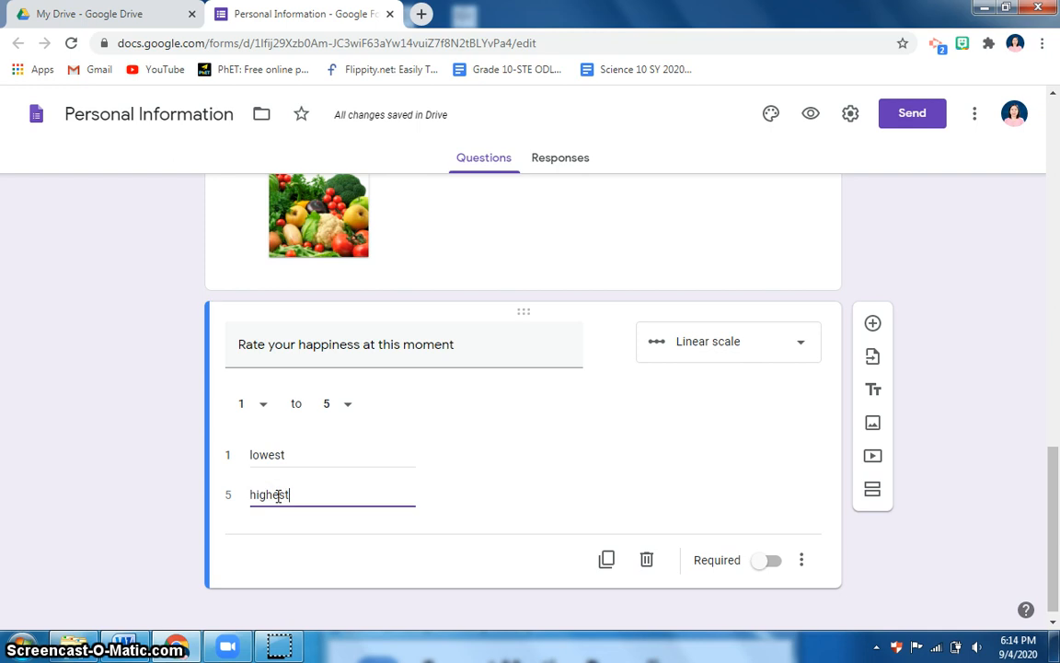
click(762, 562)
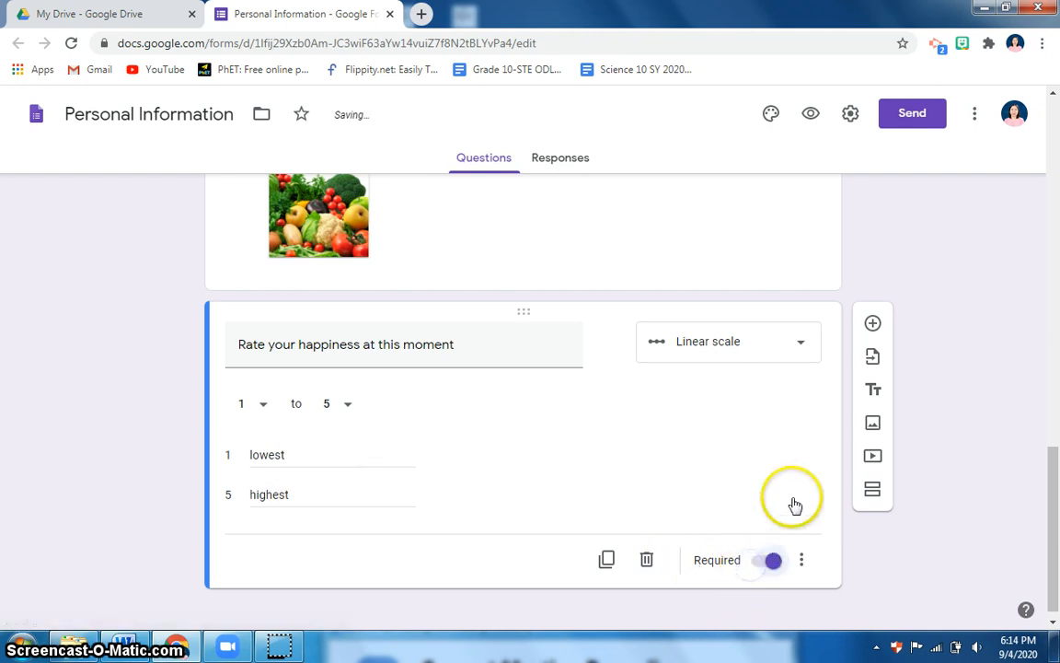
scroll(783, 497, up, 4)
scroll(648, 447, up, 10)
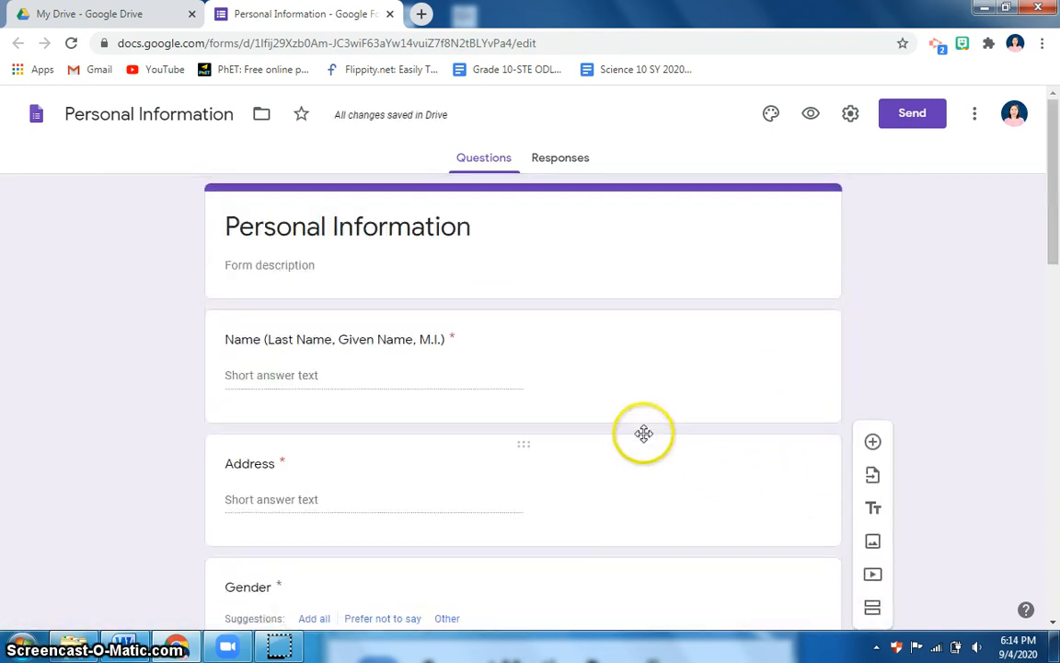
Set the form's header image to the purple bubbles picture from Themes
click(772, 121)
click(771, 118)
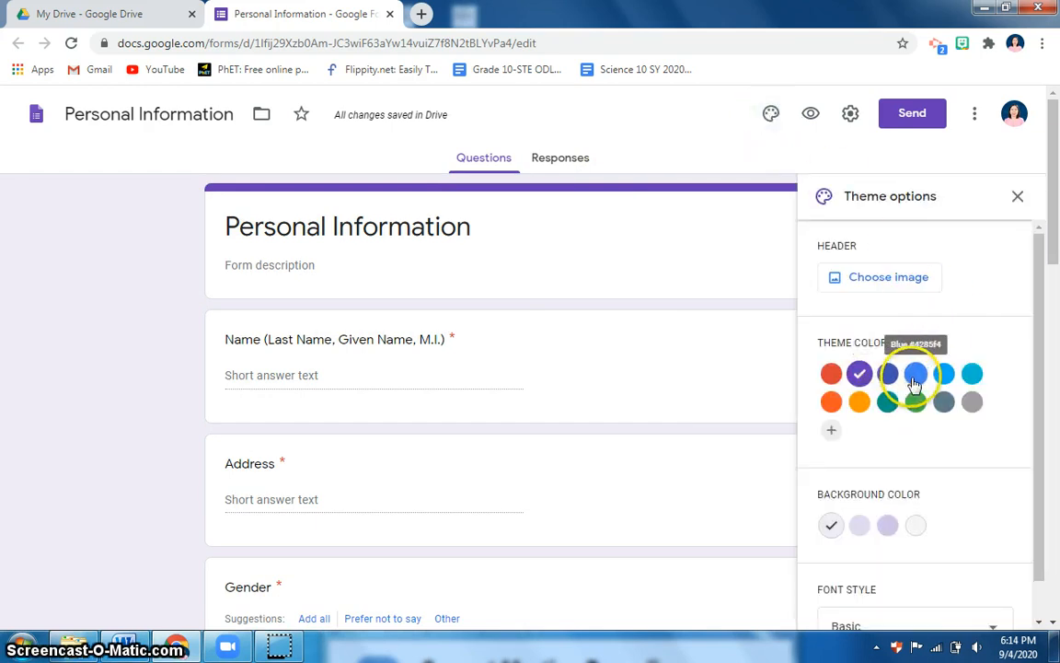
click(949, 377)
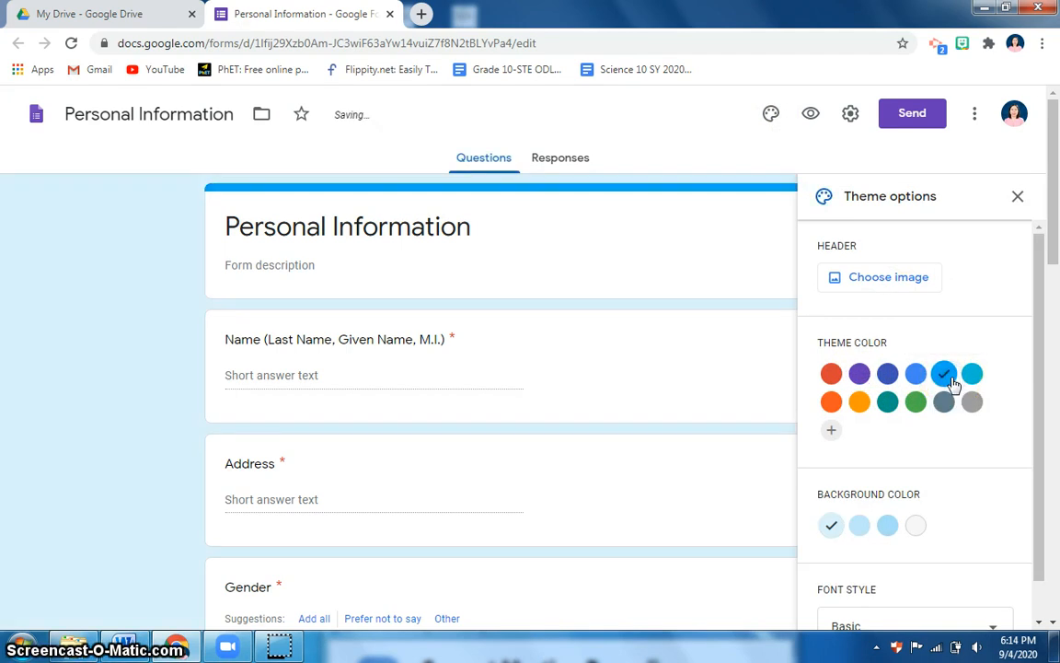
click(862, 284)
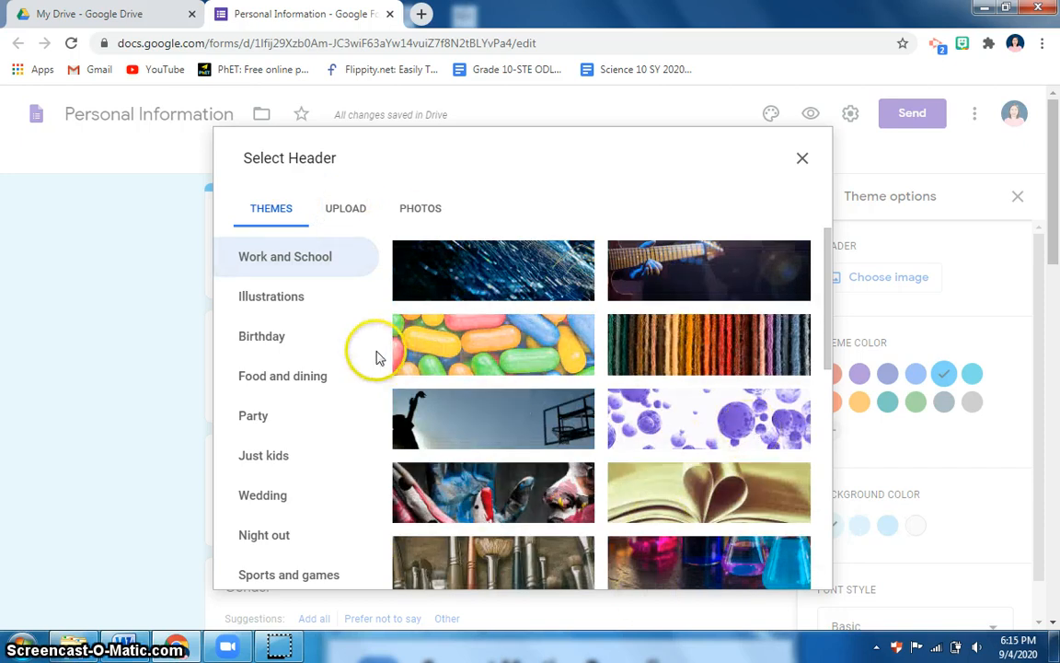
click(697, 426)
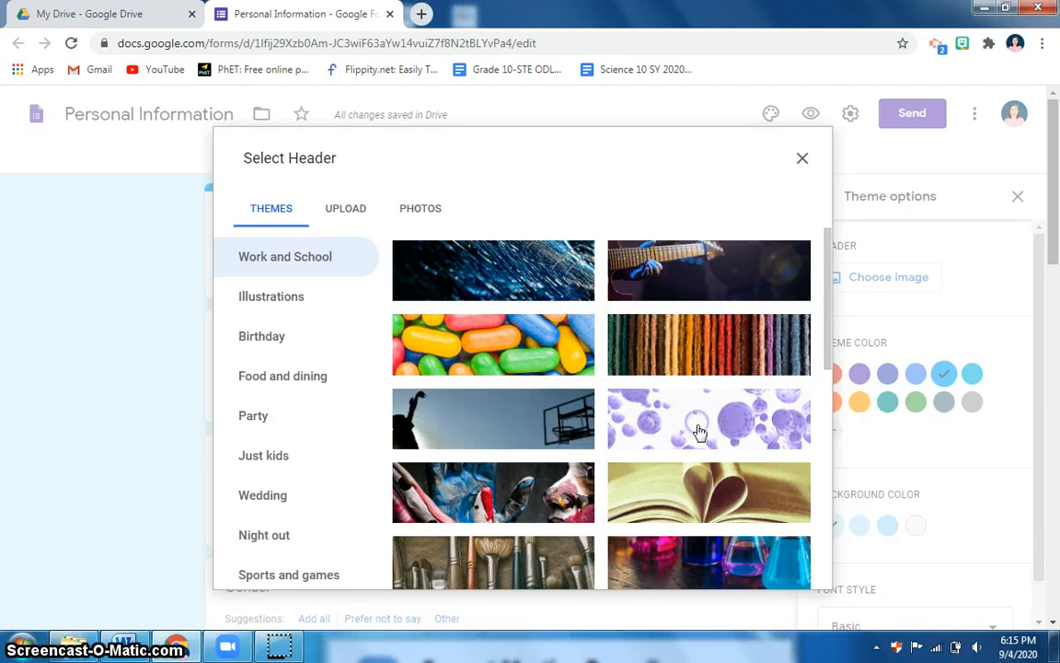
click(784, 570)
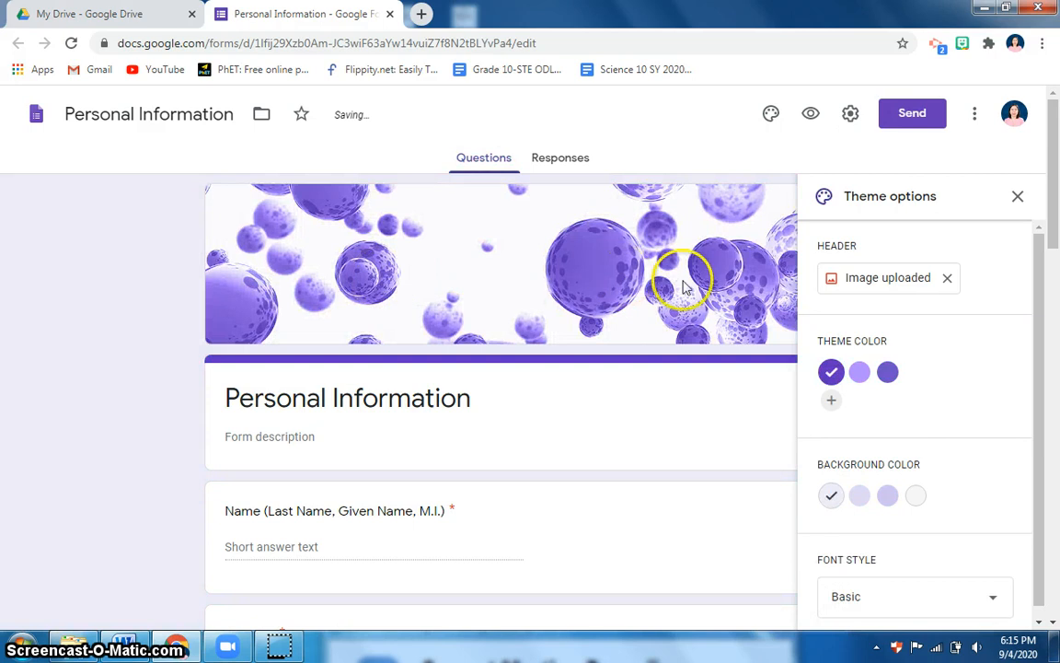
Switch the font style to Formal and the theme colour to a lighter purple
scroll(939, 473, down, 2)
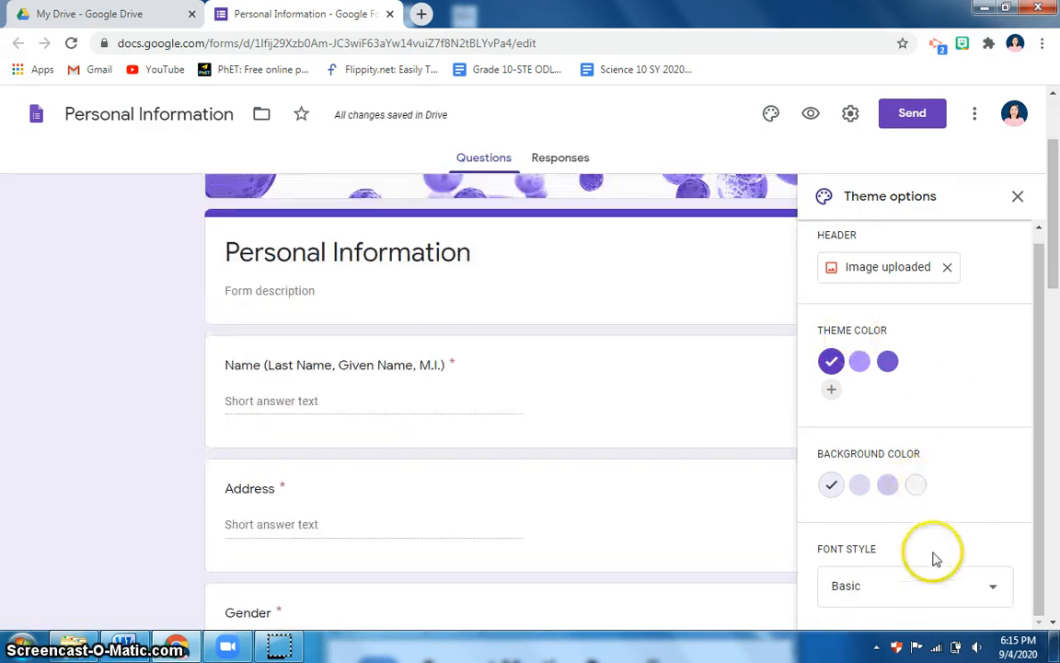
click(996, 591)
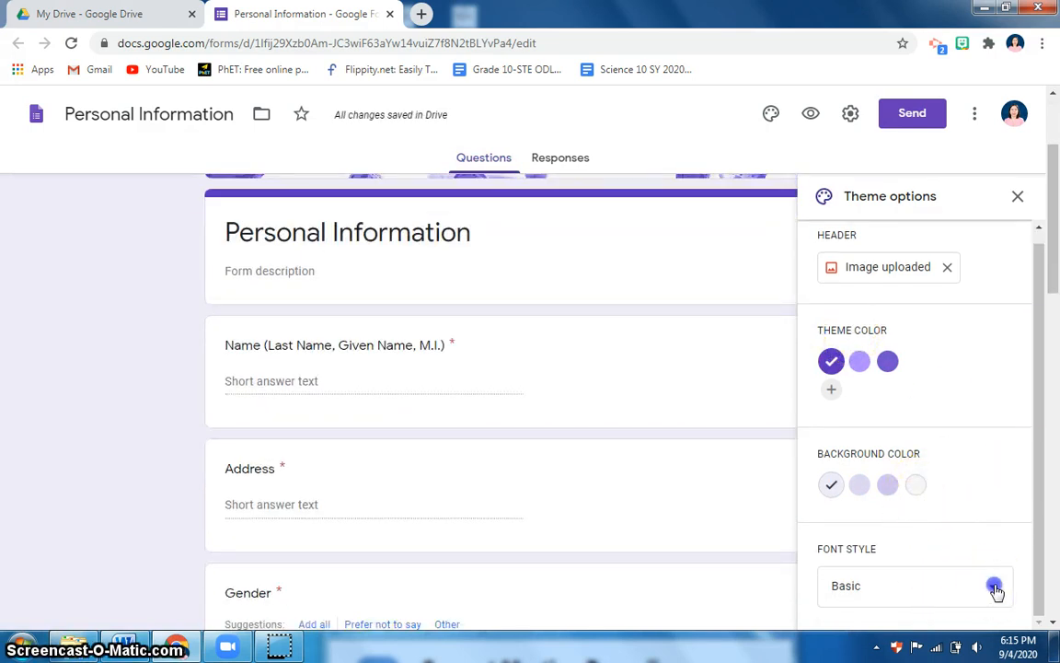
click(847, 556)
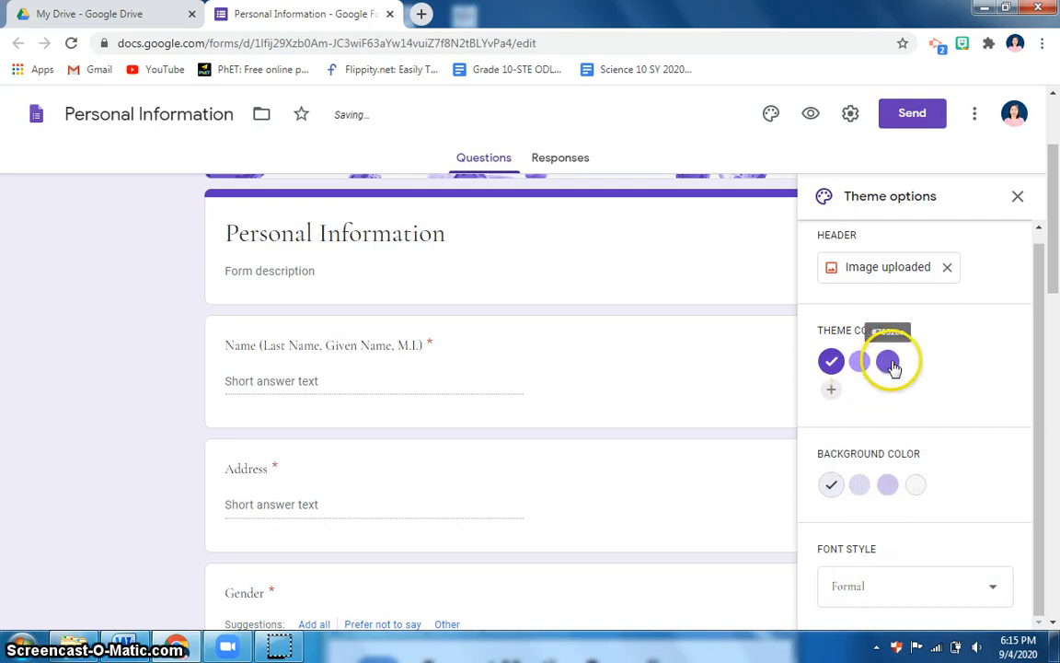
click(858, 362)
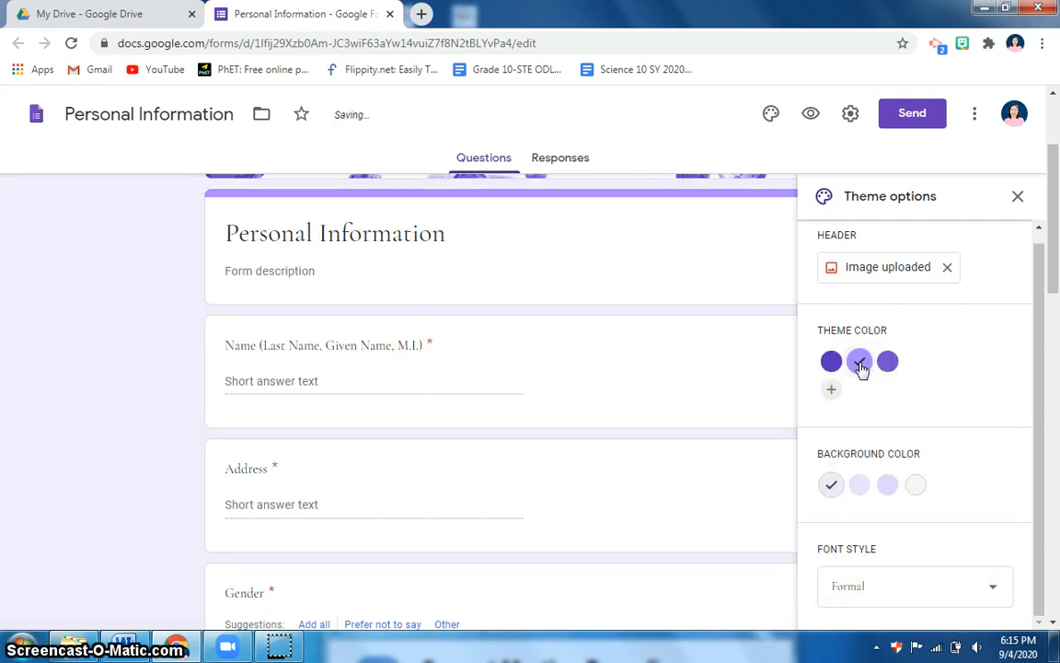
scroll(911, 447, up, 1)
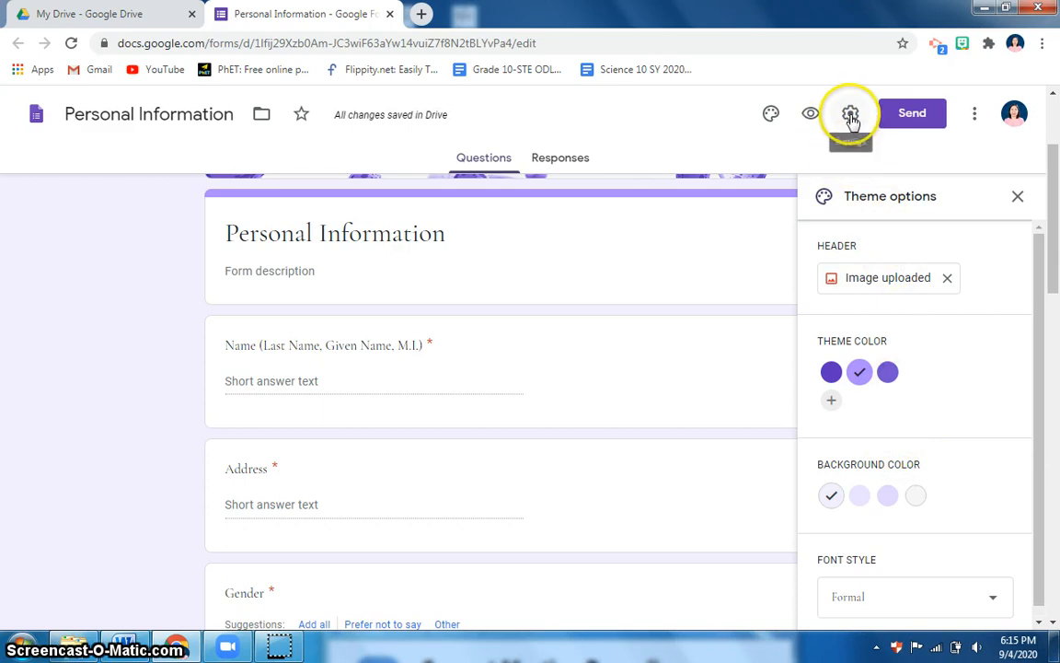
In Settings, untick the Department of Education restriction and leave email collection off
click(851, 116)
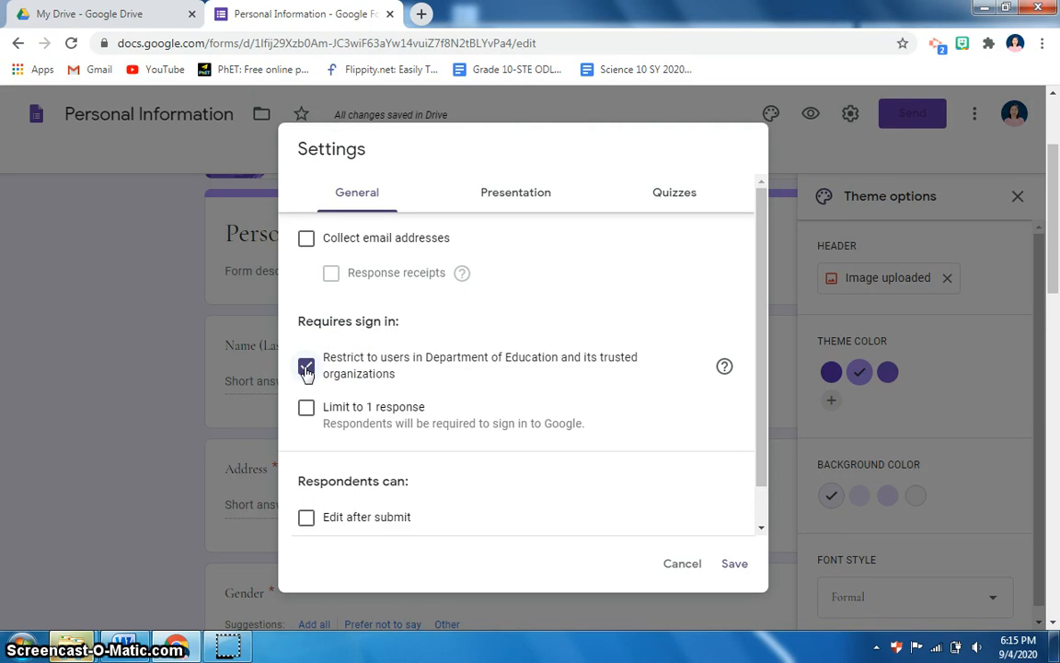
click(306, 368)
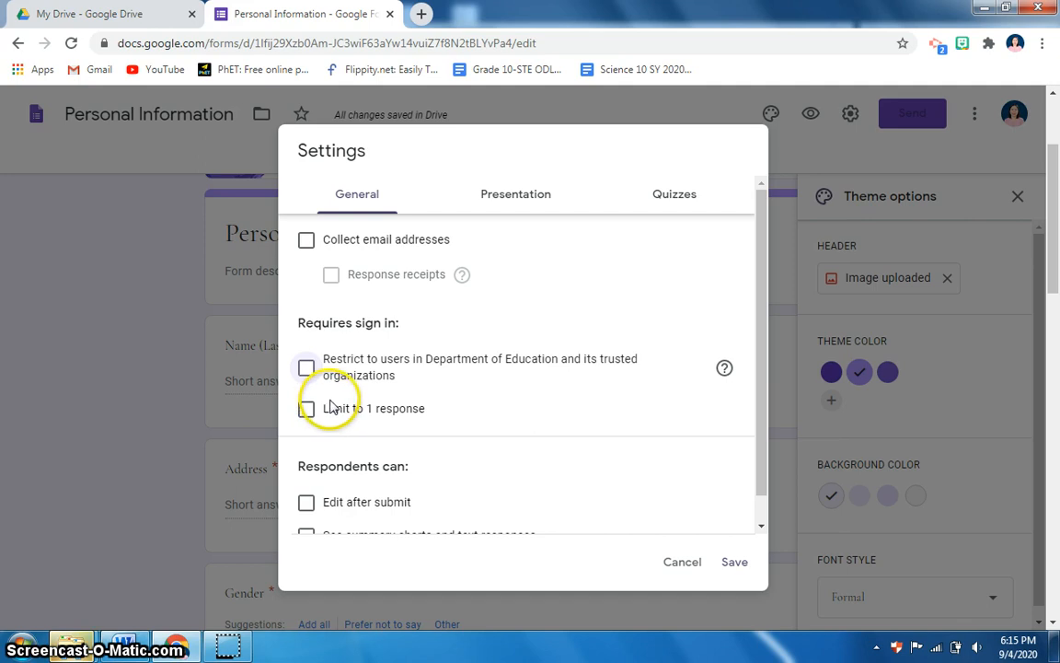
click(306, 241)
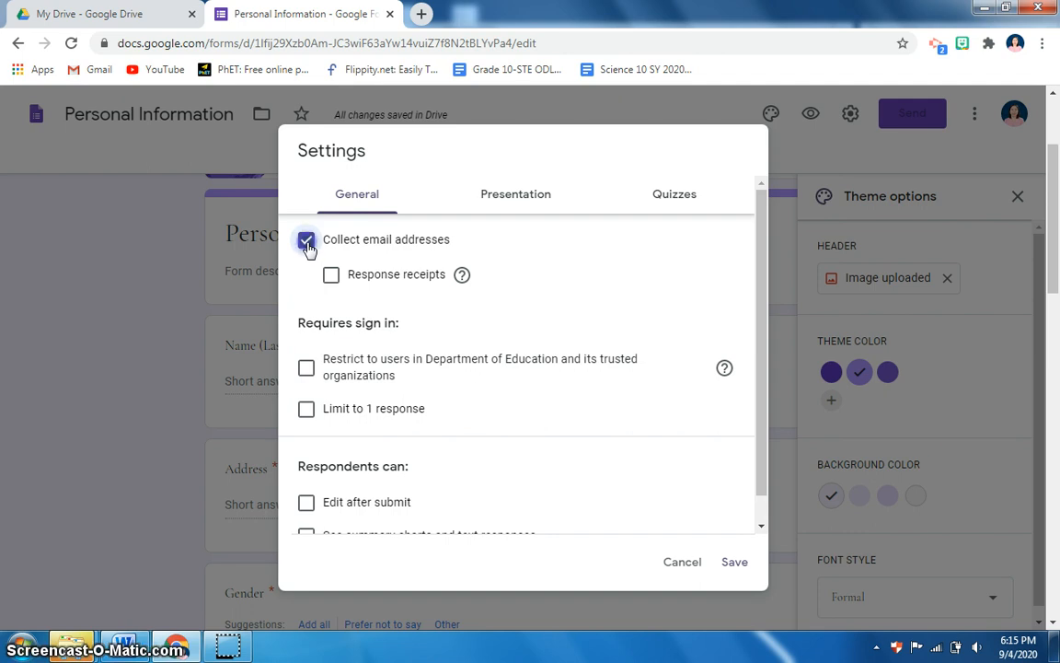
click(306, 242)
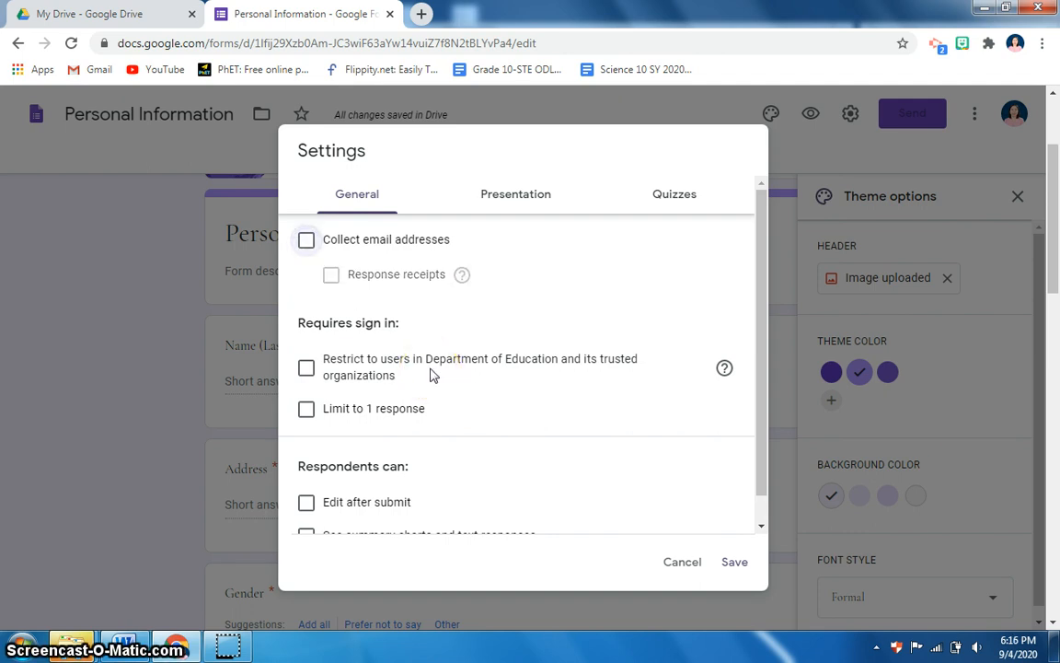
click(309, 245)
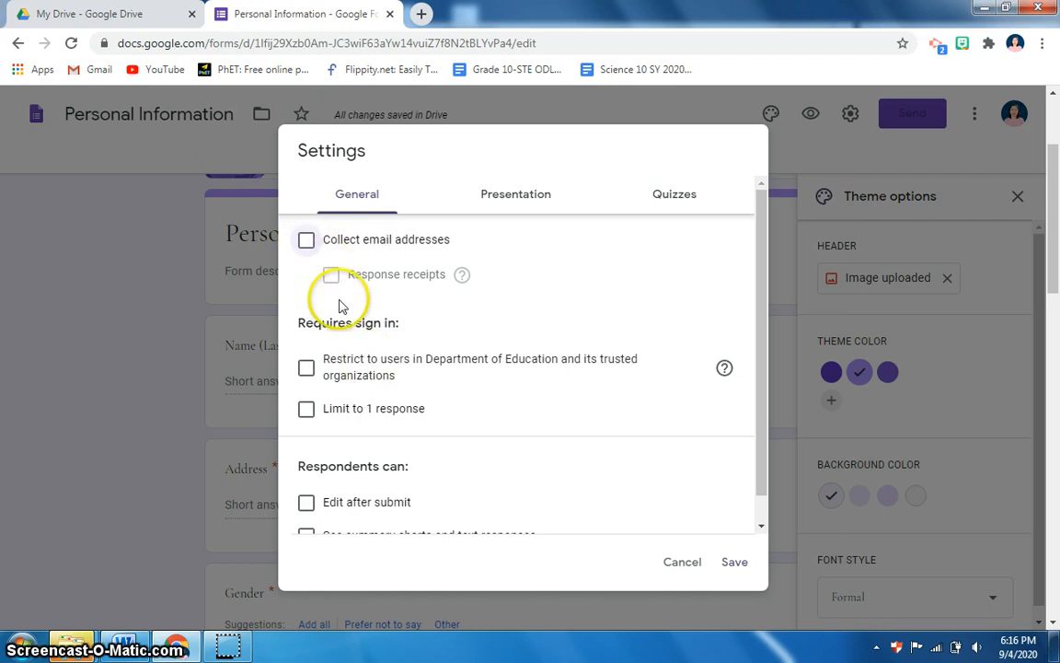
scroll(346, 322, down, 1)
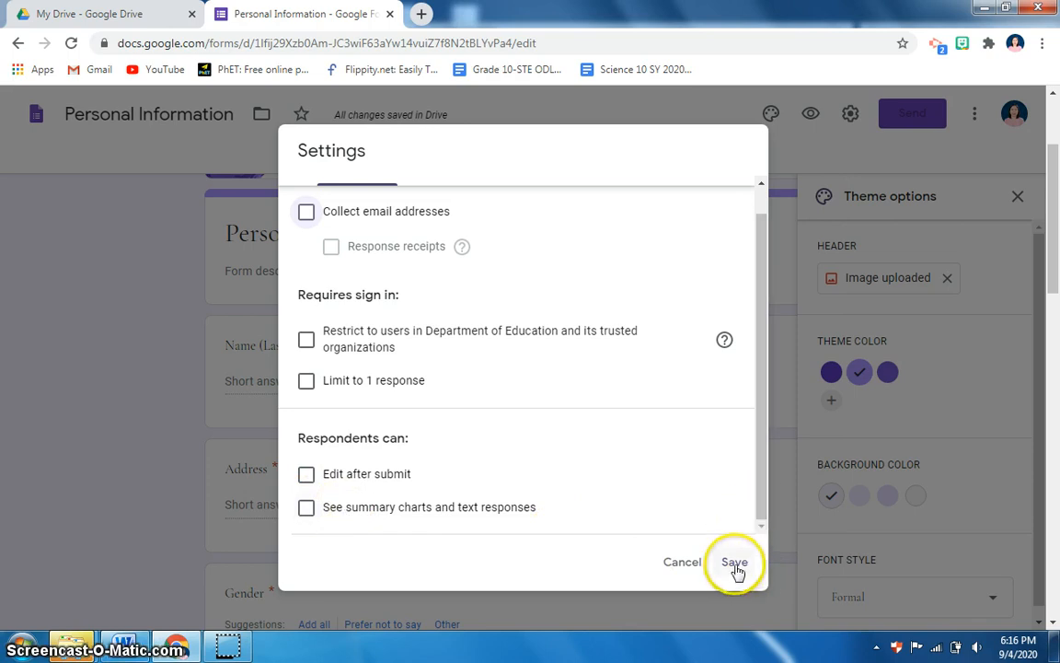
scroll(631, 286, up, 2)
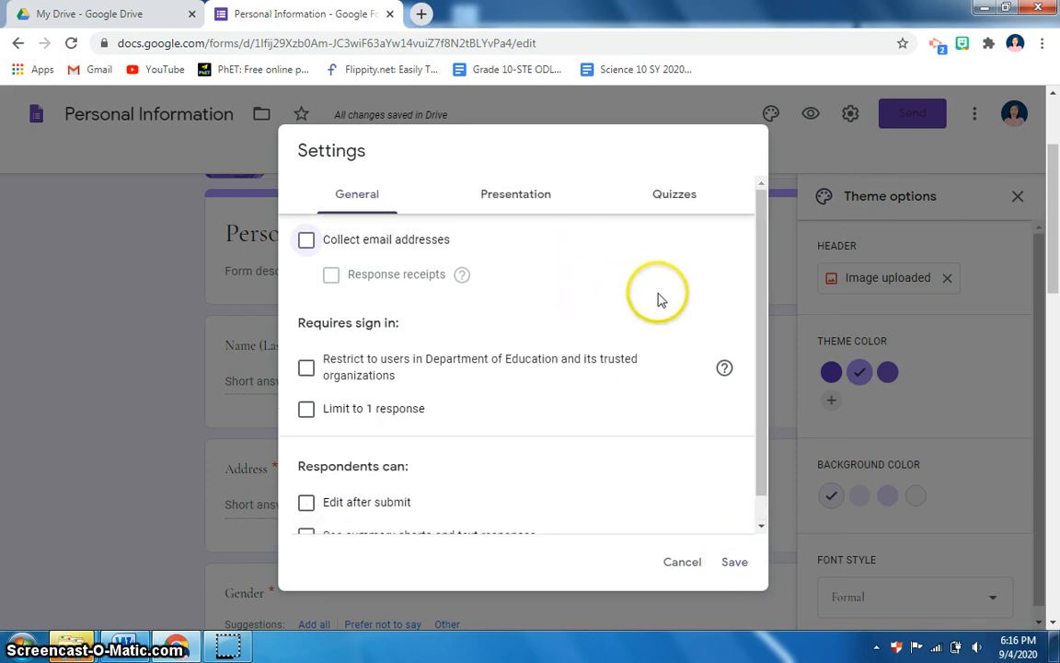
scroll(511, 235, down, 1)
scroll(509, 230, up, 1)
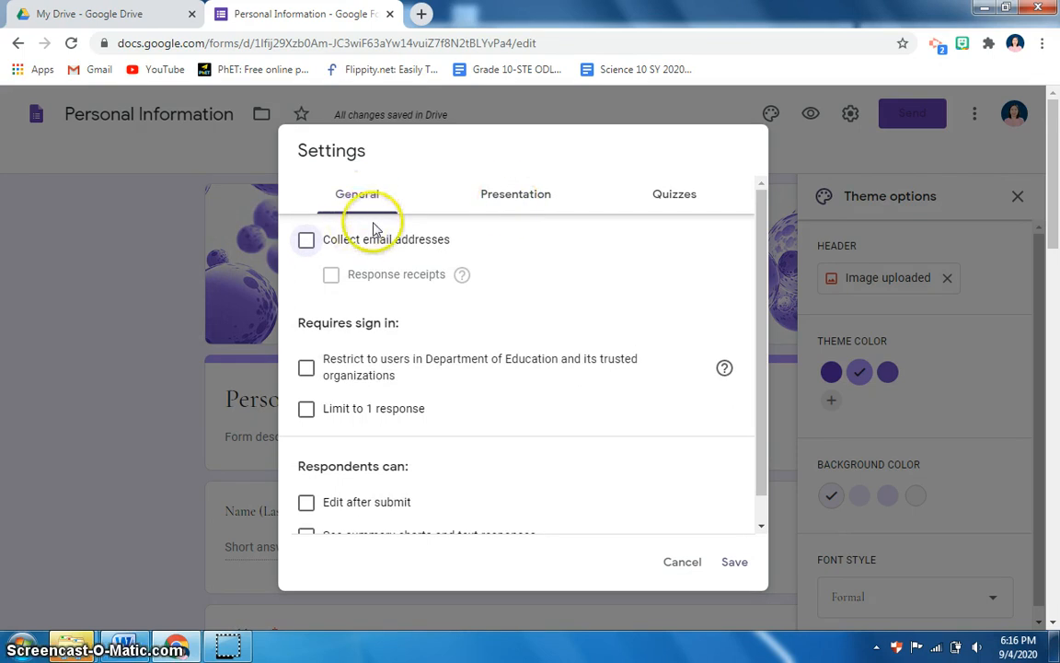
Change the Presentation confirmation message to 'Maraming Salamat sa pag sagot' and save
click(504, 201)
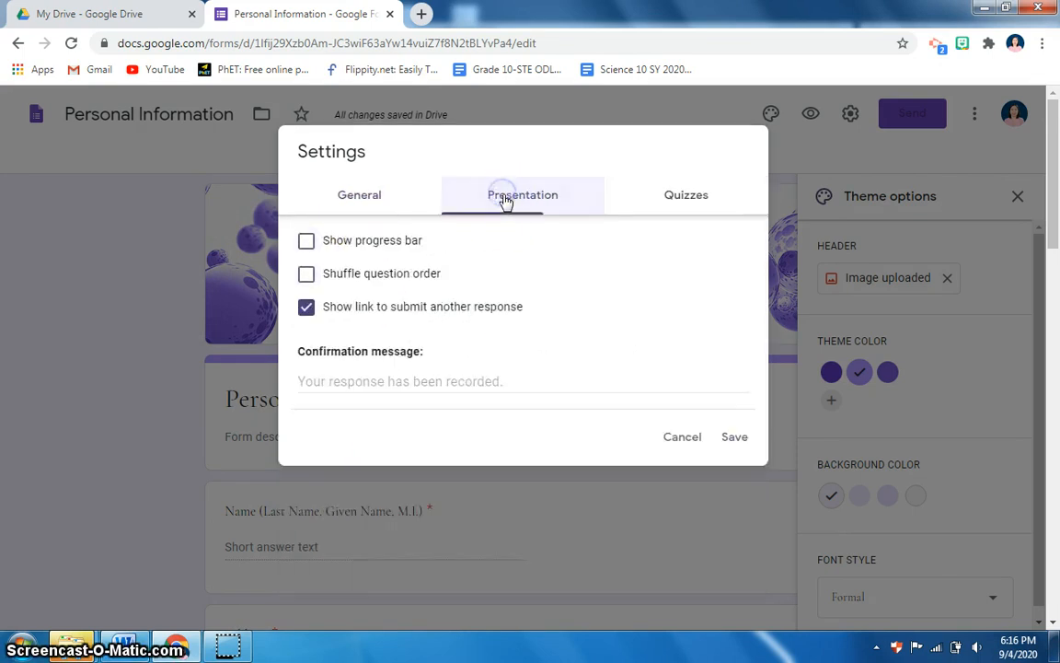
click(360, 379)
text(Congratulation)
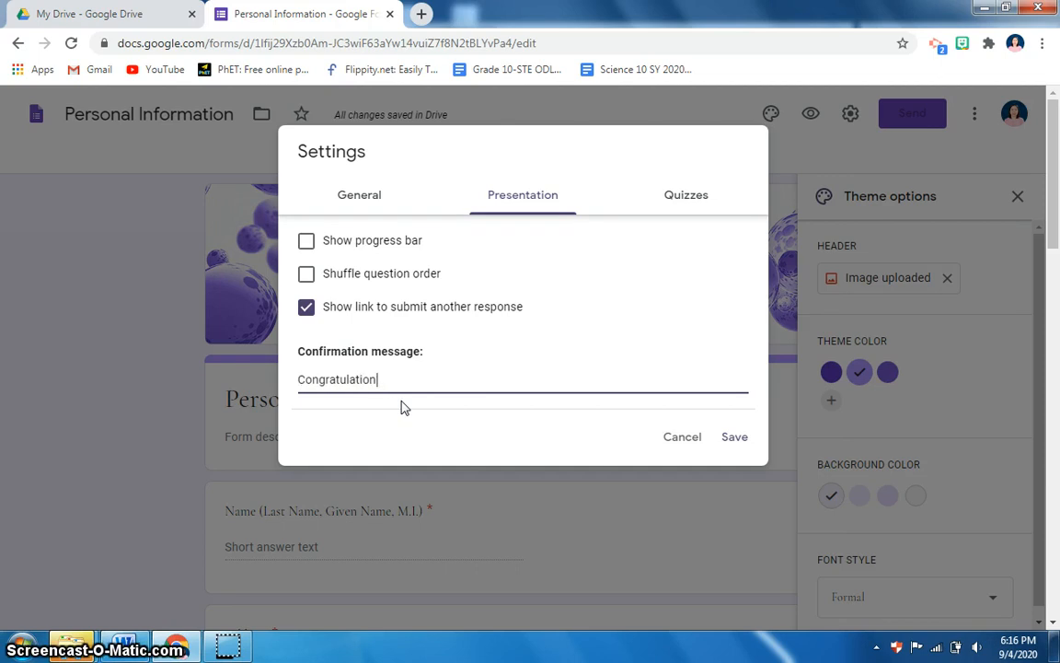
key(BackSpace)
key(BackSpace)
key(BackSpace)
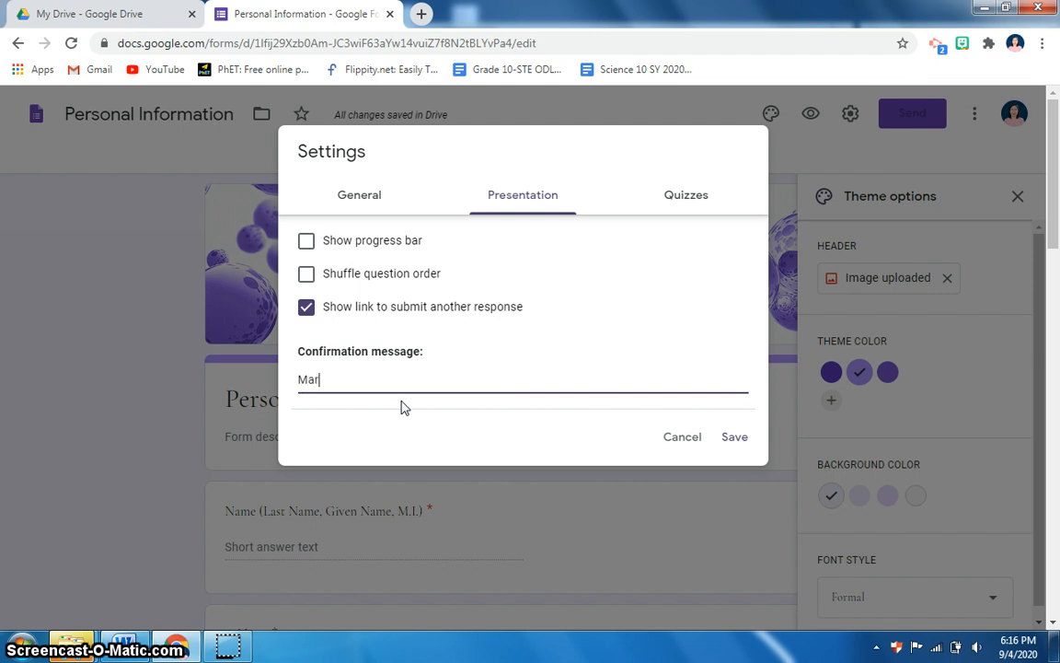
text(Maraming Salam)
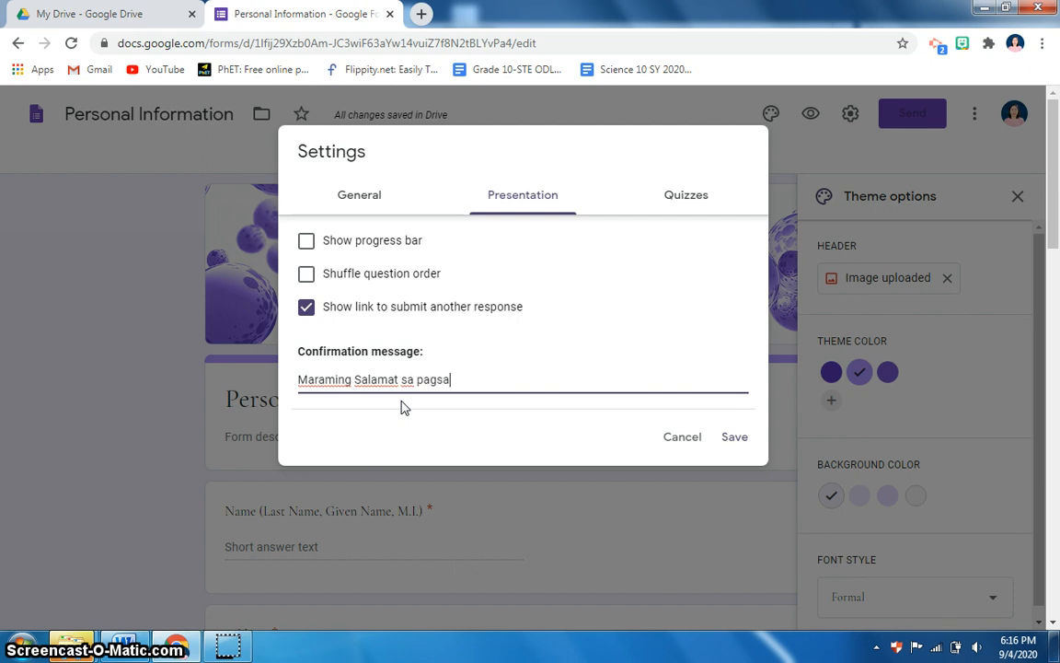
text(at sa pag s)
key(BackSpace)
text(sagot)
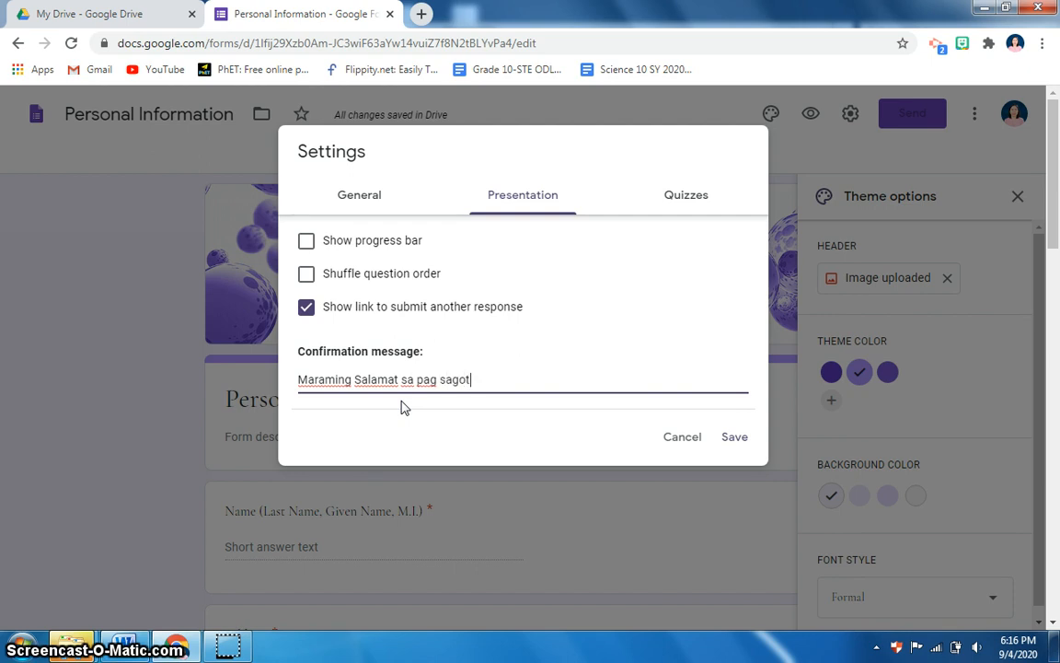
click(741, 438)
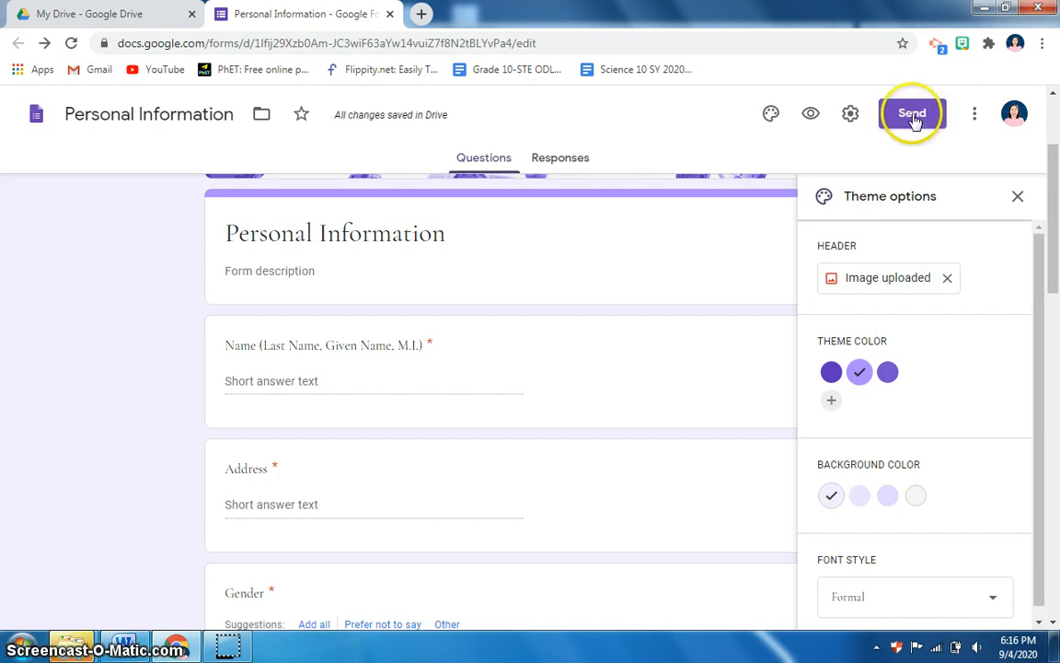
click(811, 114)
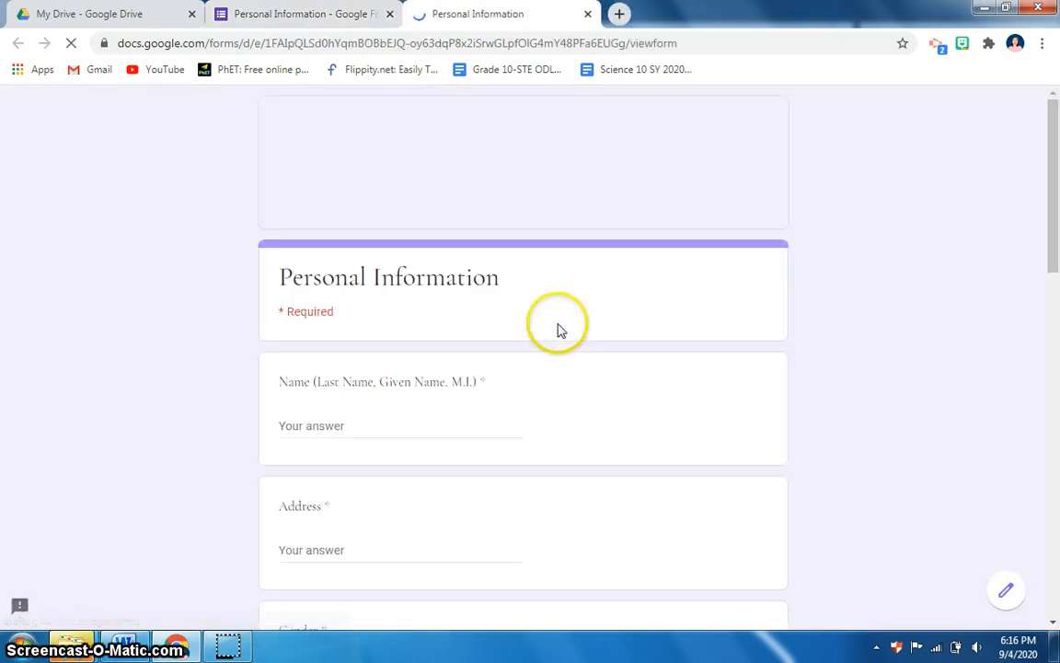
scroll(755, 313, down, 7)
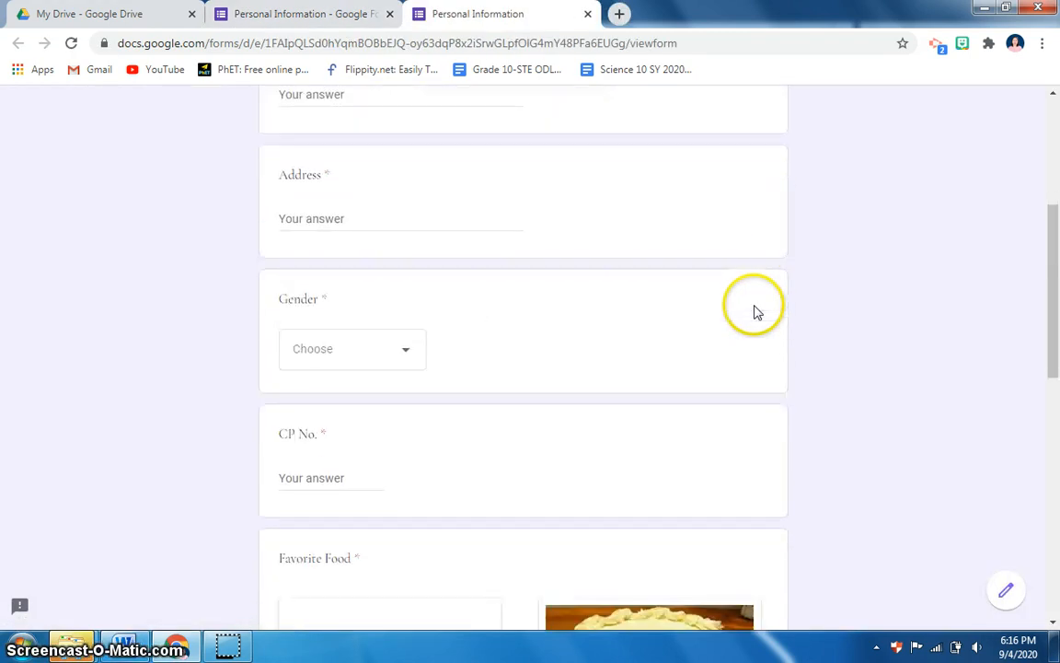
scroll(755, 313, down, 4)
scroll(756, 311, up, 10)
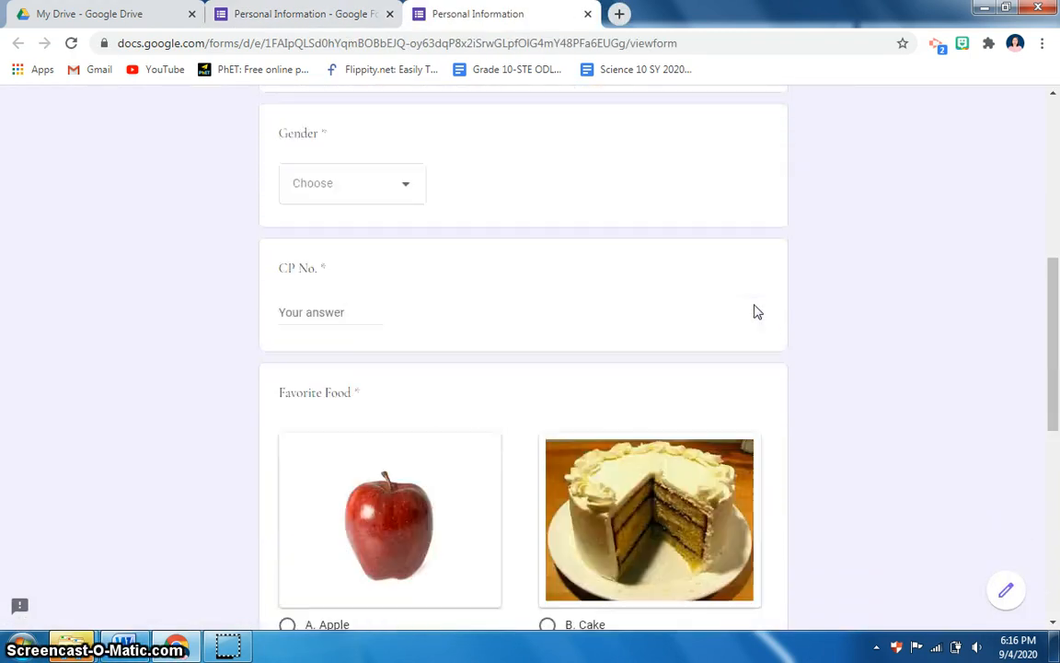
scroll(552, 267, up, 1)
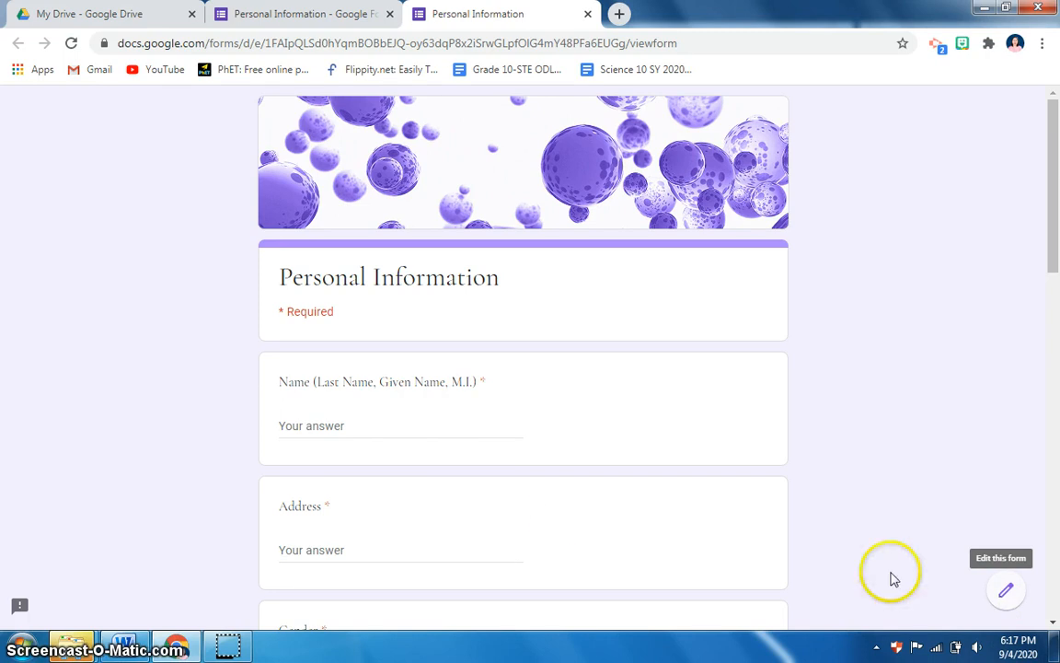
scroll(568, 516, down, 2)
scroll(778, 421, up, 2)
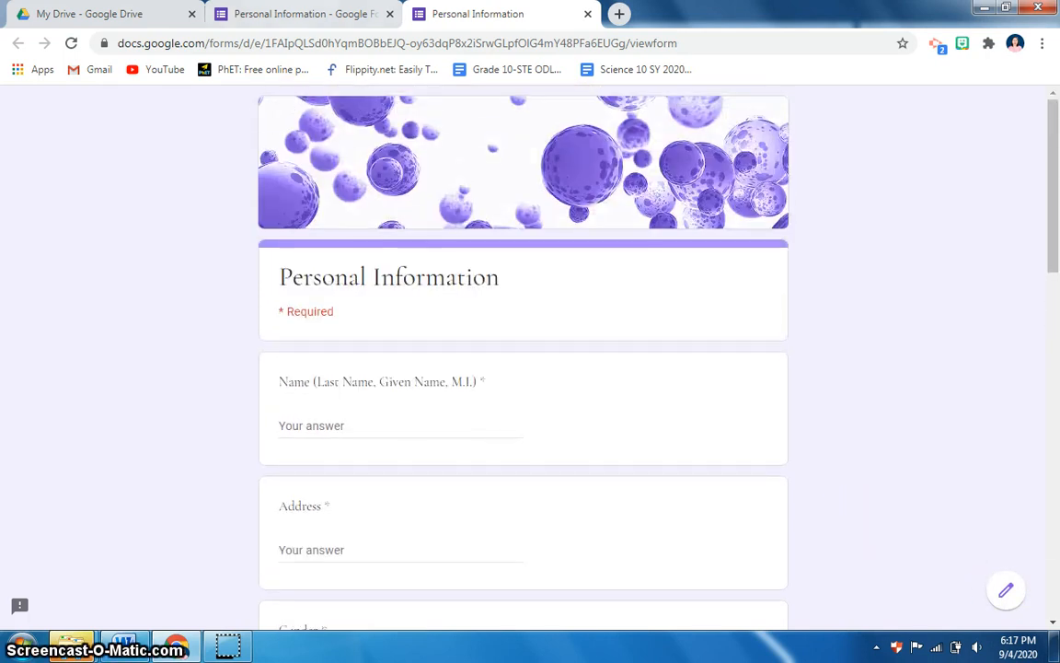
click(588, 13)
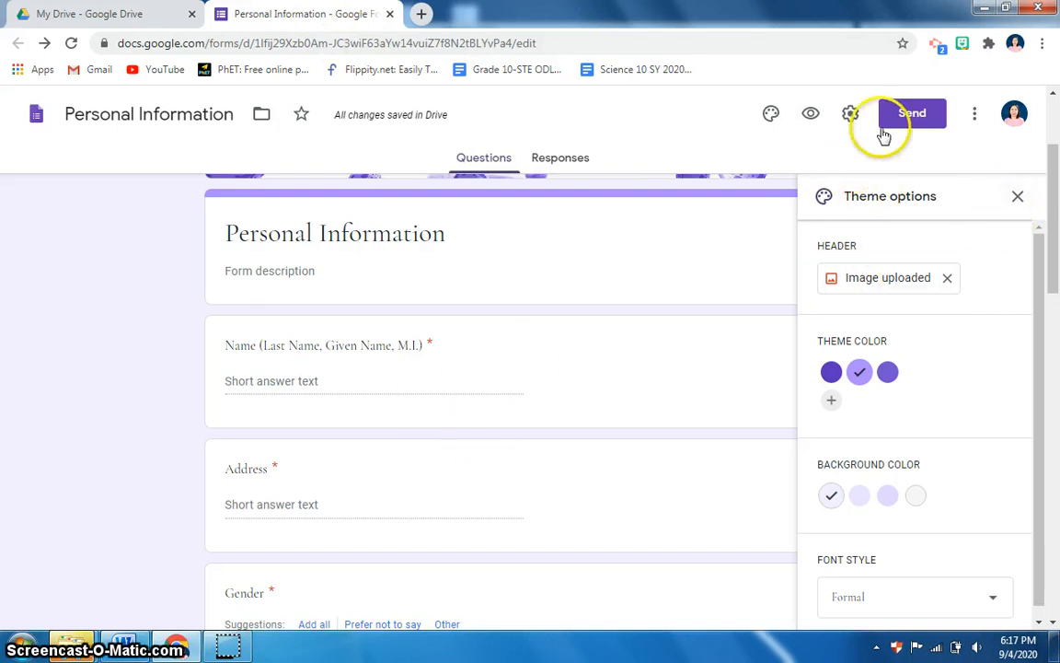
Copy the form's shortened forms.gle link and close the Send form dialog
click(926, 117)
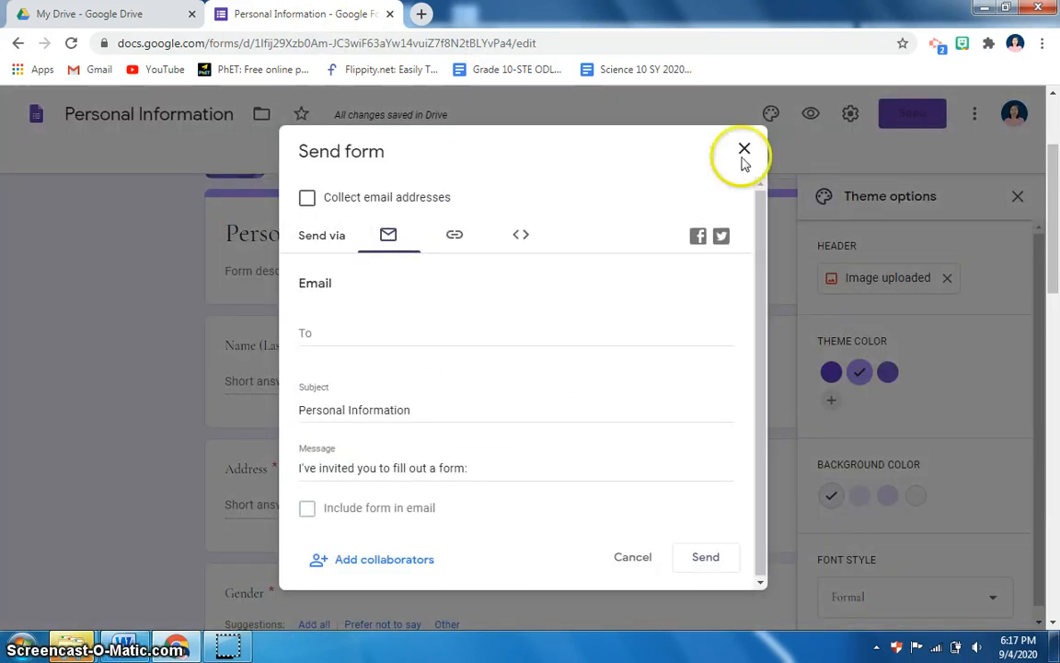
click(454, 237)
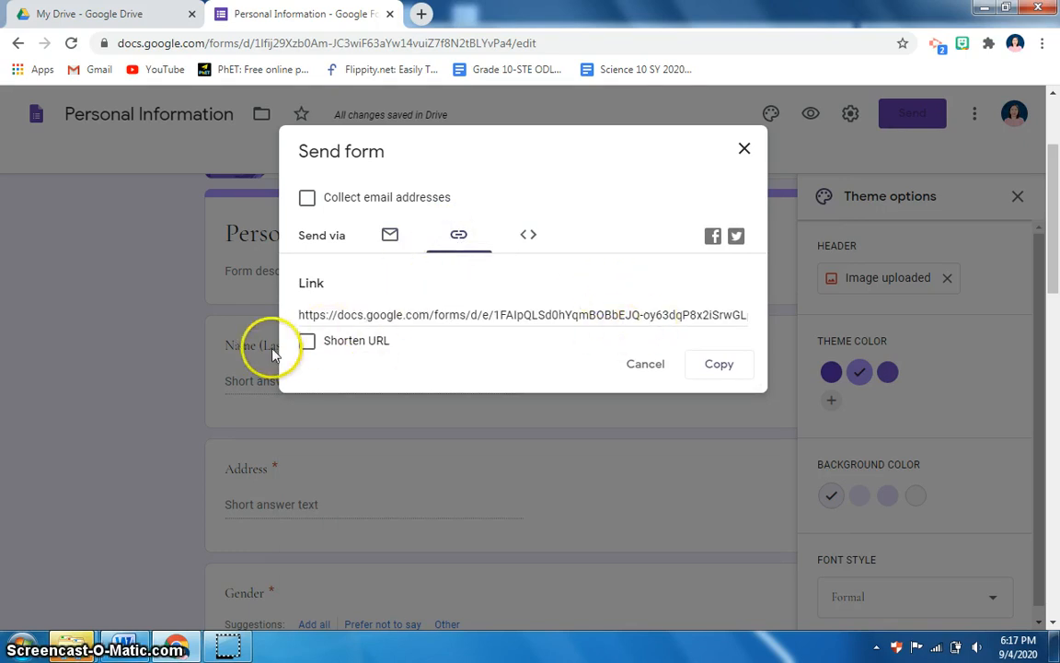
click(309, 343)
click(720, 365)
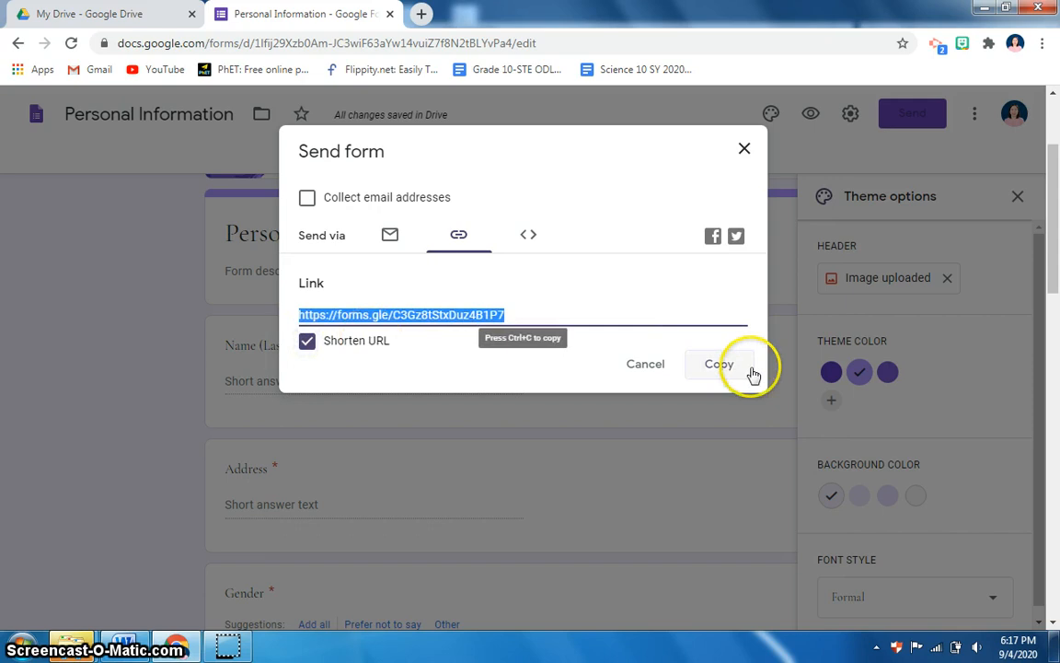
click(723, 369)
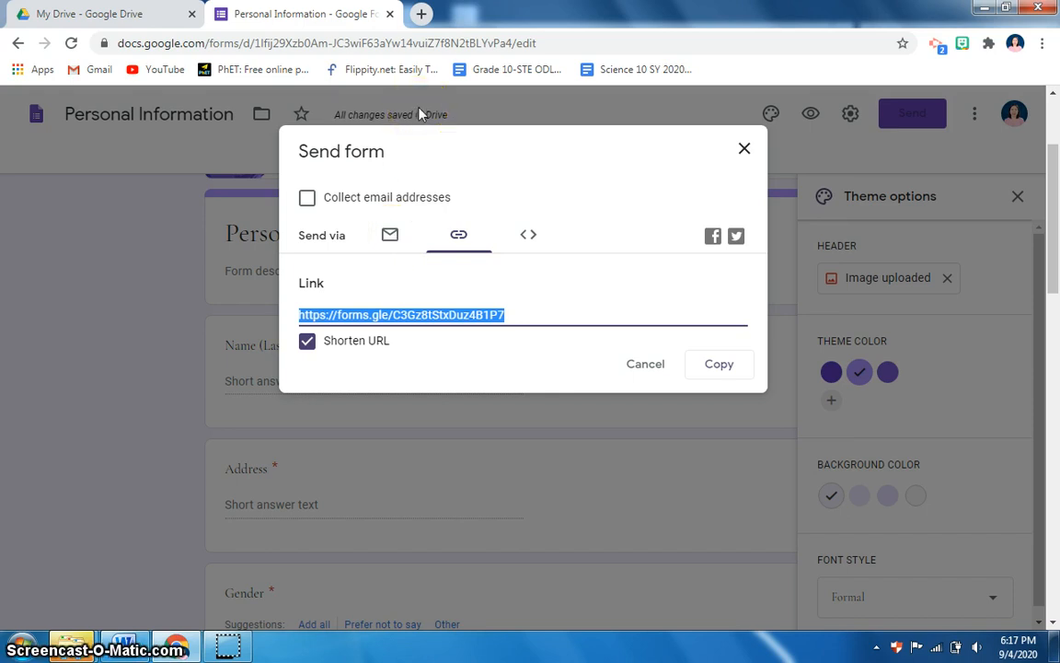
click(745, 151)
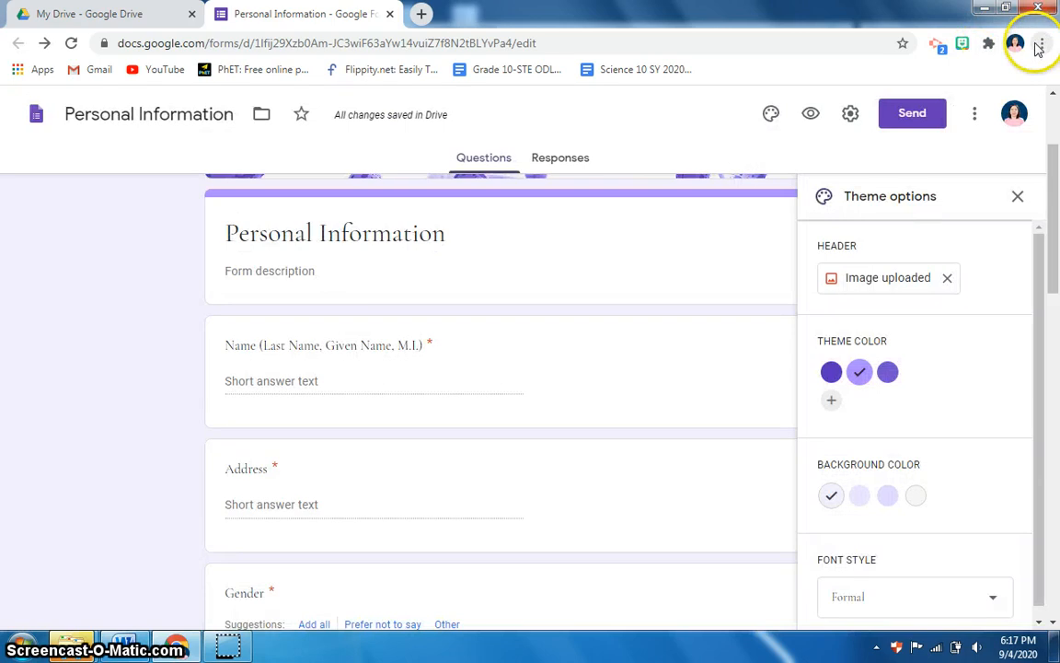
click(1043, 42)
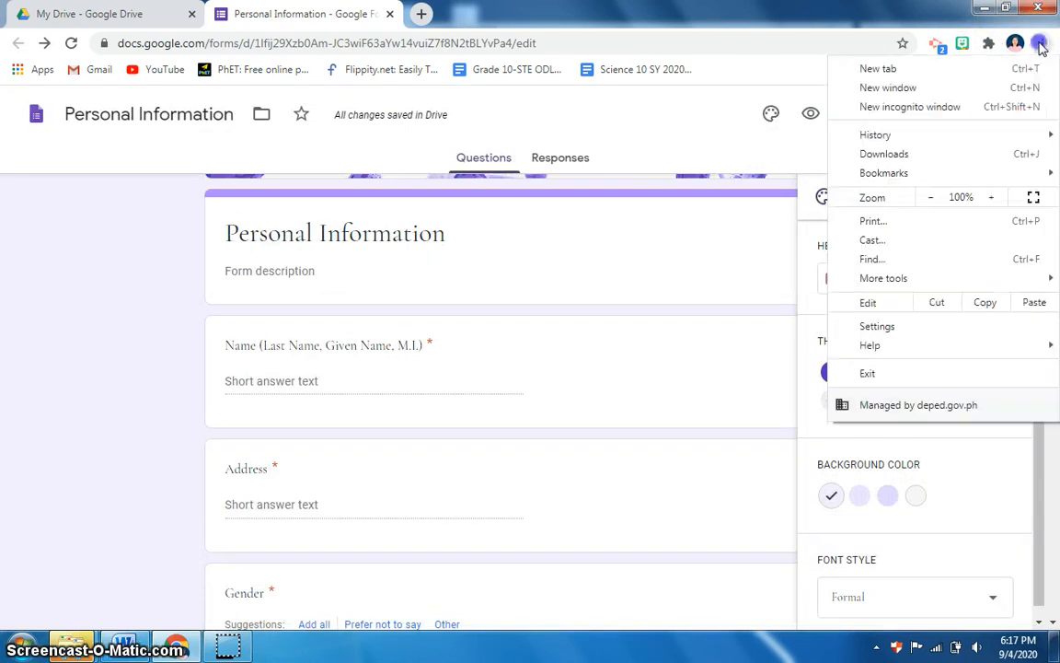
Open the copied form link in a new Chrome incognito window
click(933, 118)
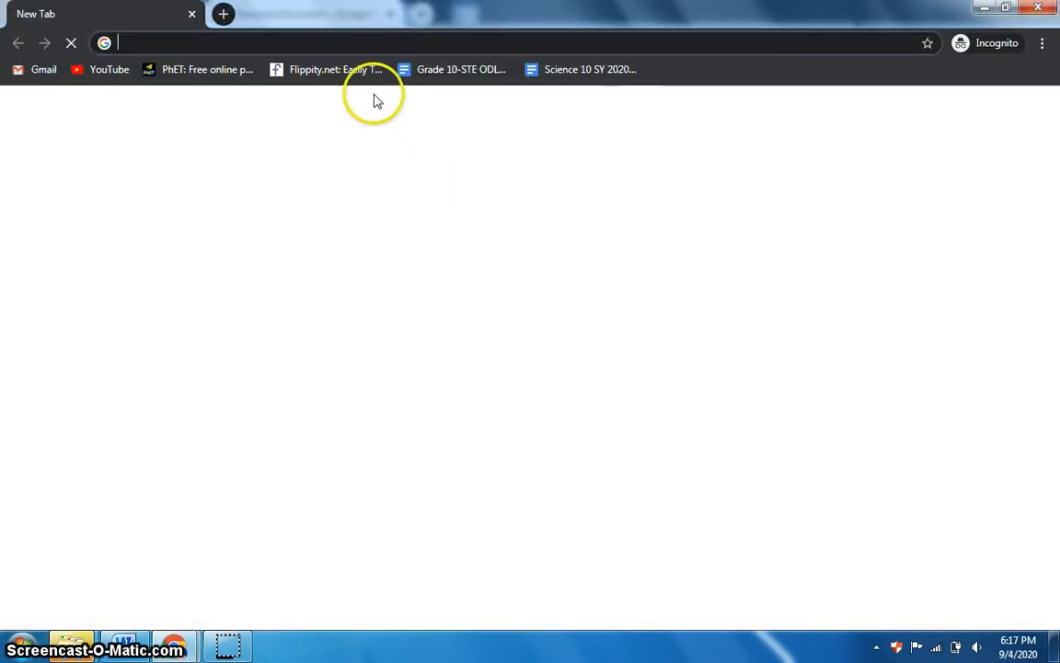
key(ctrl+v)
key(Return)
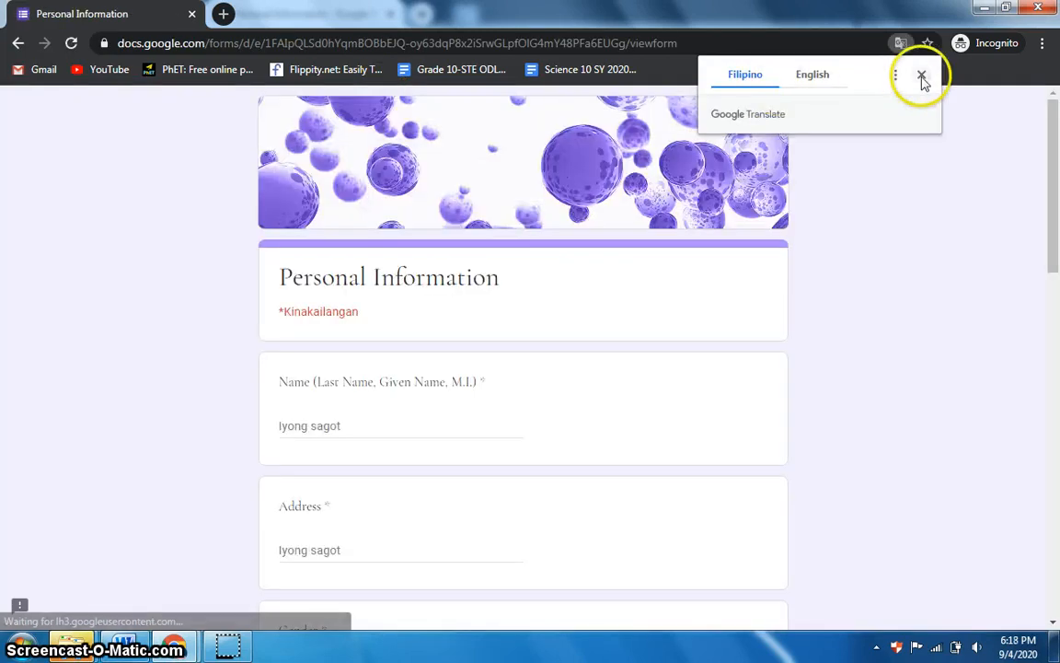
Dismiss the translate offer and fill in the respondent's name and address
click(921, 75)
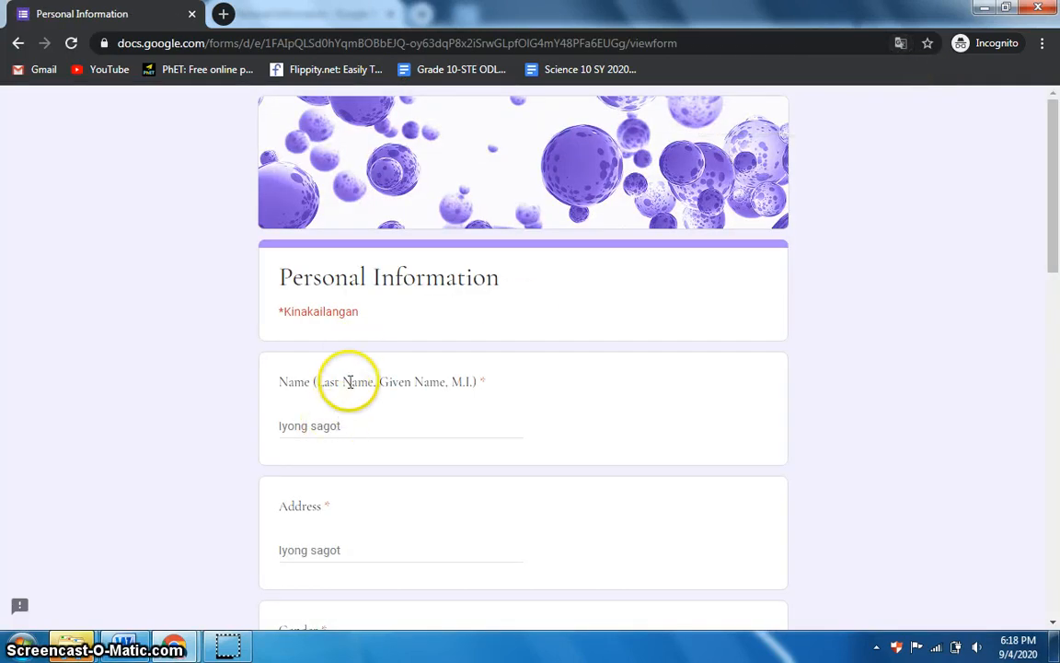
click(335, 426)
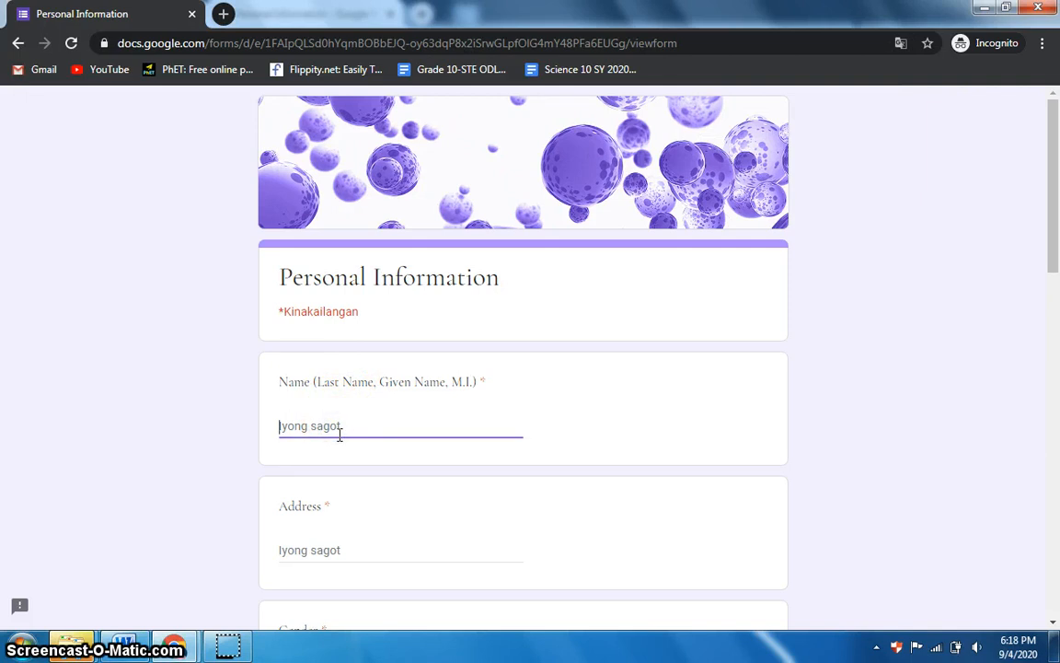
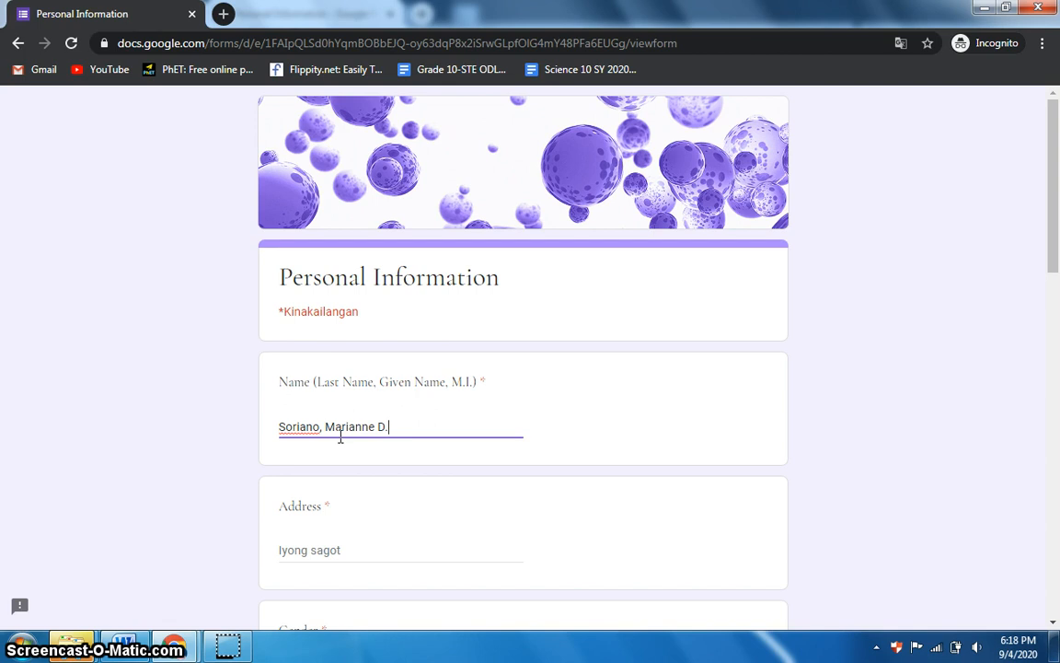
scroll(340, 438, down, 2)
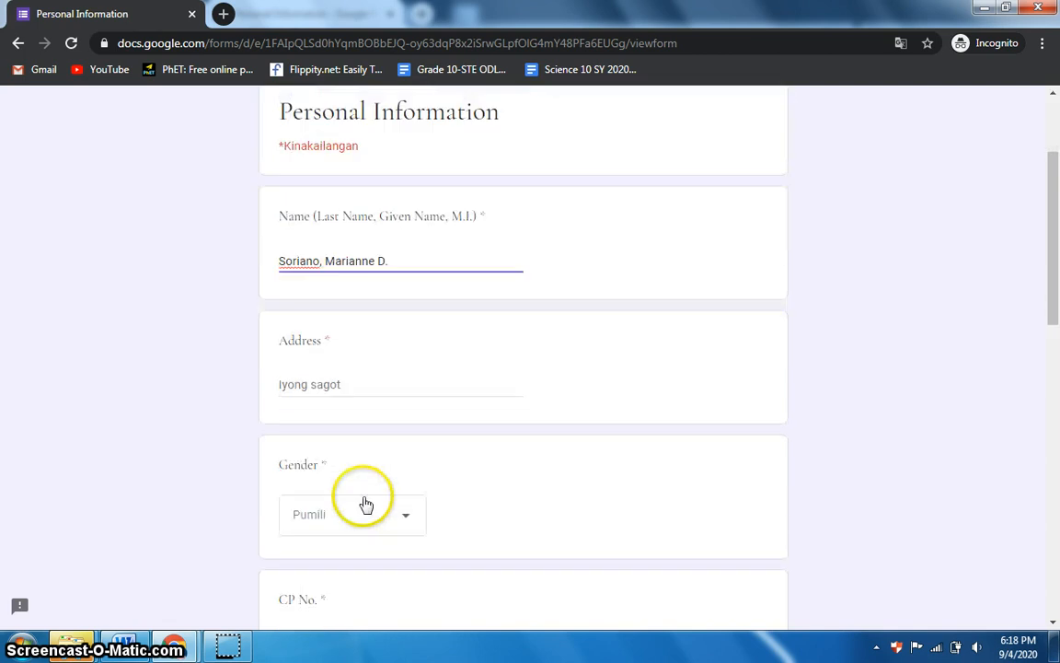
click(306, 379)
text(Lingayen, Pangasinan)
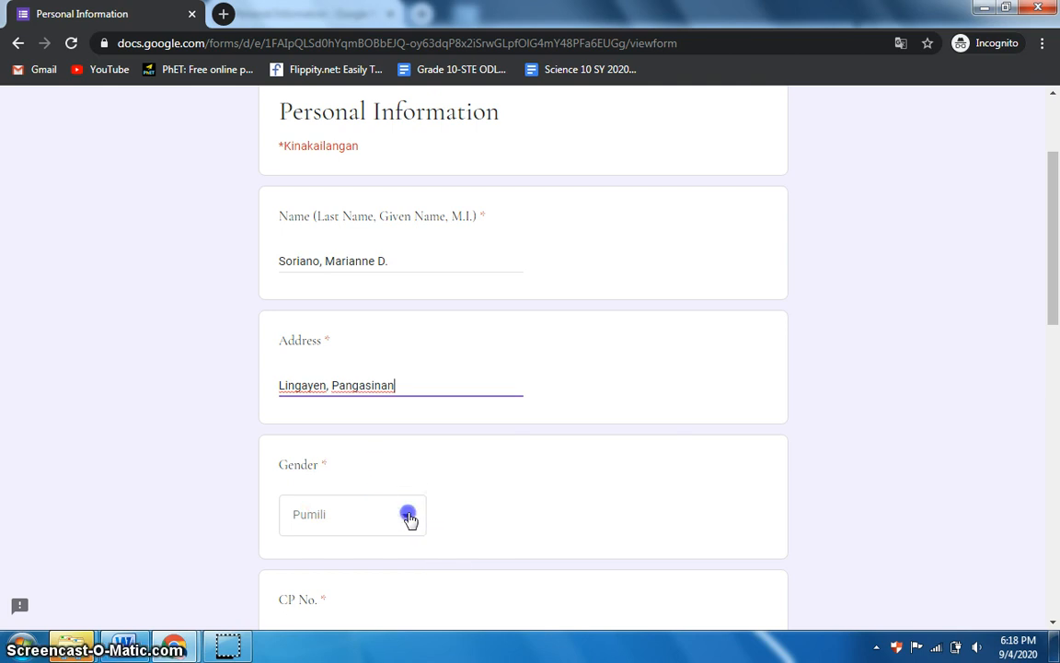
Choose Female, B. Cake and happiness 5, then submit the form
click(408, 515)
click(331, 586)
scroll(345, 552, down, 3)
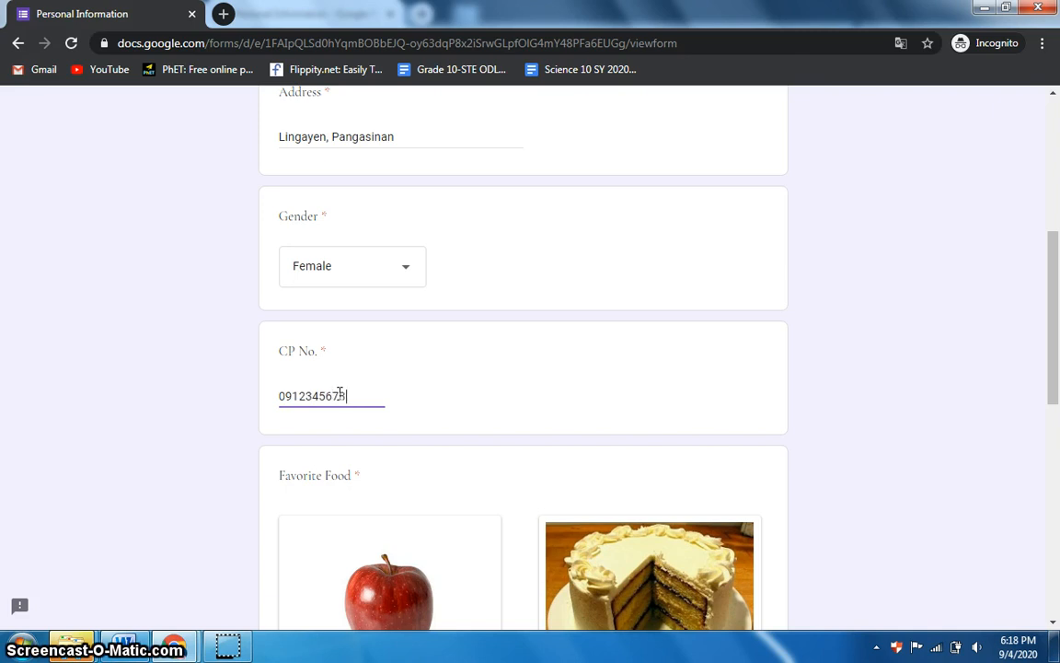
scroll(428, 477, down, 3)
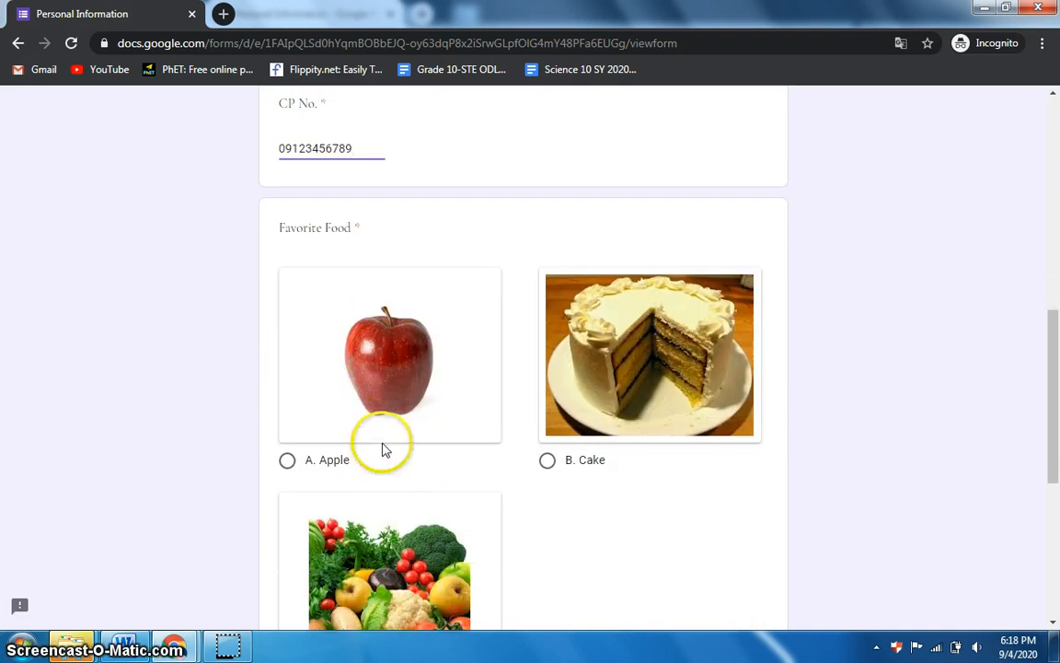
click(550, 460)
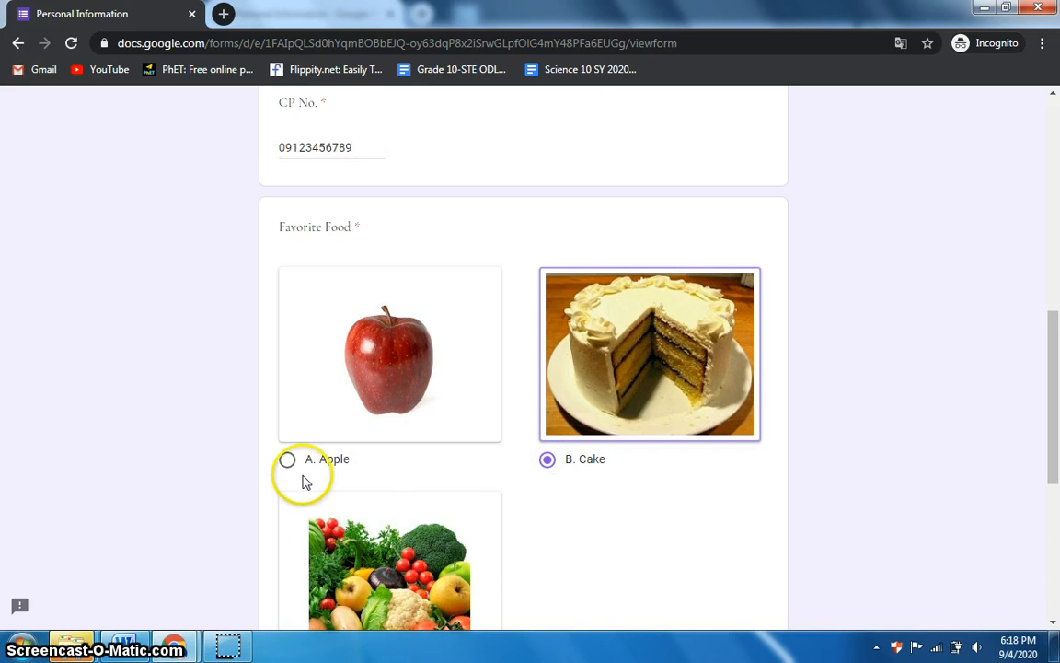
scroll(402, 473, down, 3)
scroll(368, 469, down, 2)
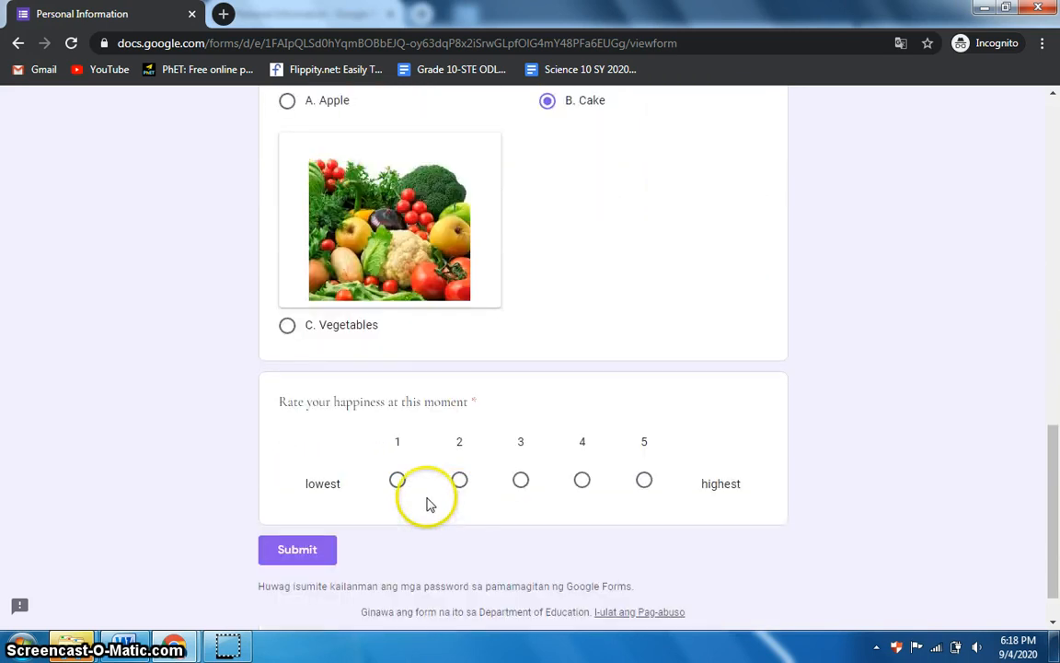
click(643, 428)
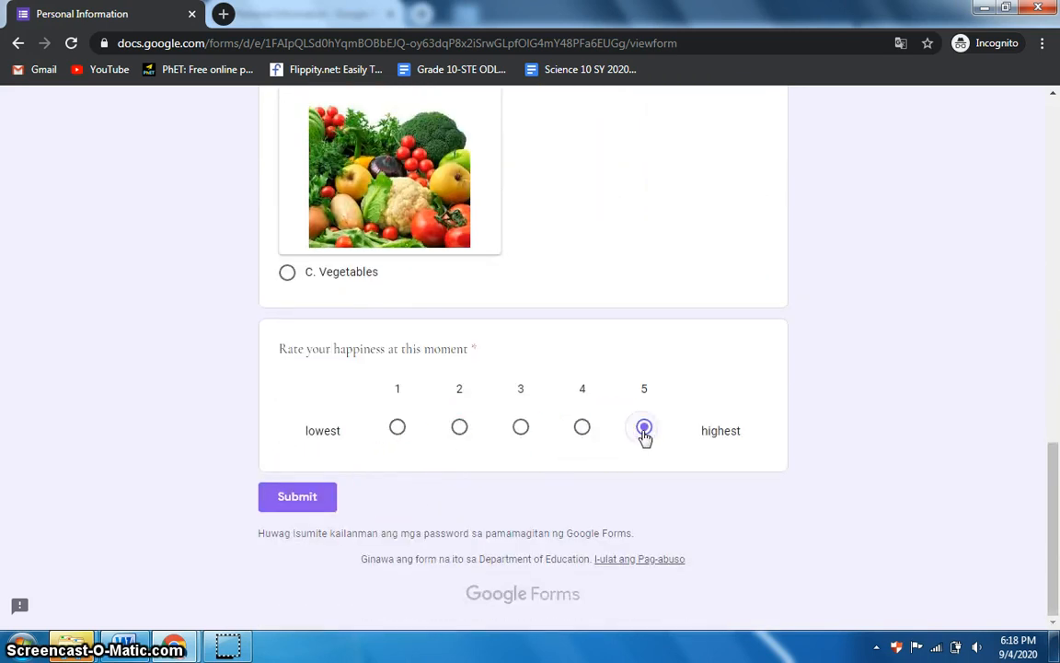
click(324, 502)
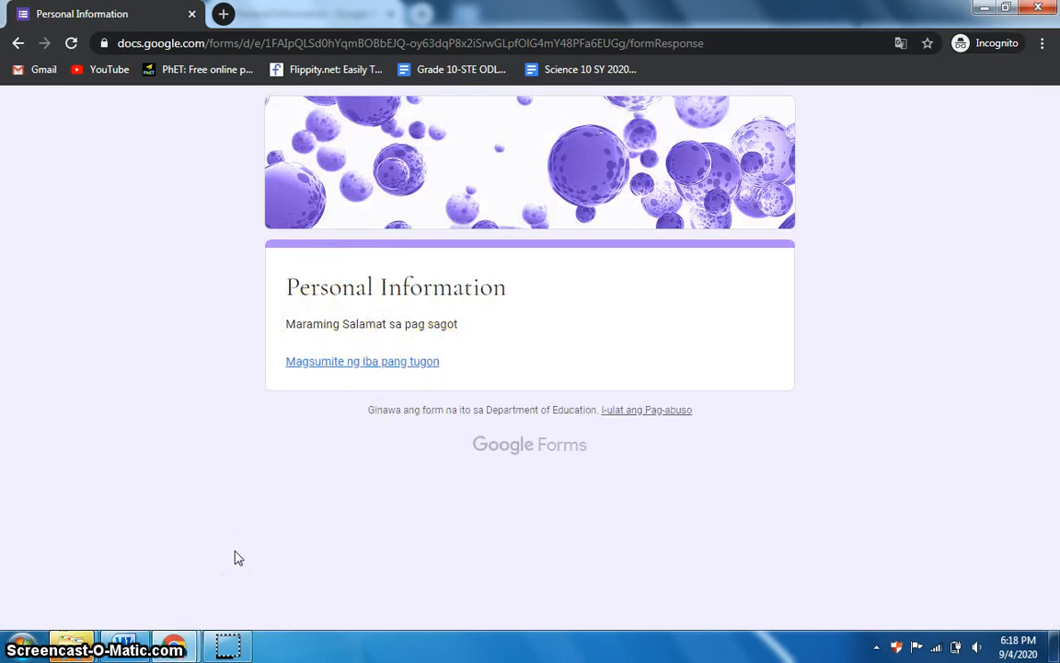
Back in the editor, close theme options and review the one-response summary charts
mouse_move(175, 644)
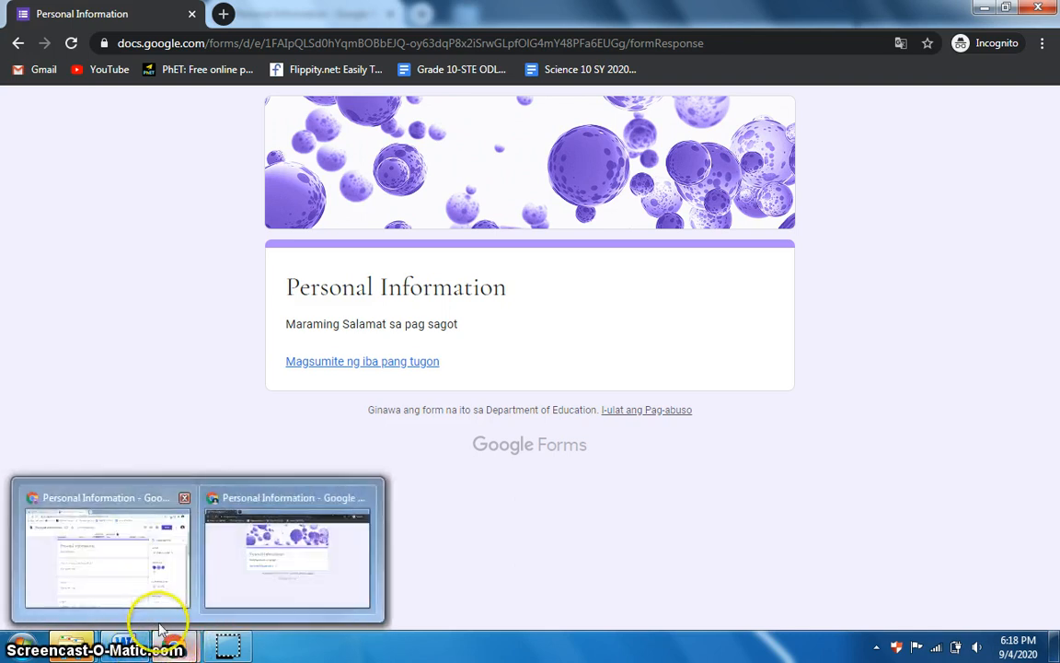
click(132, 579)
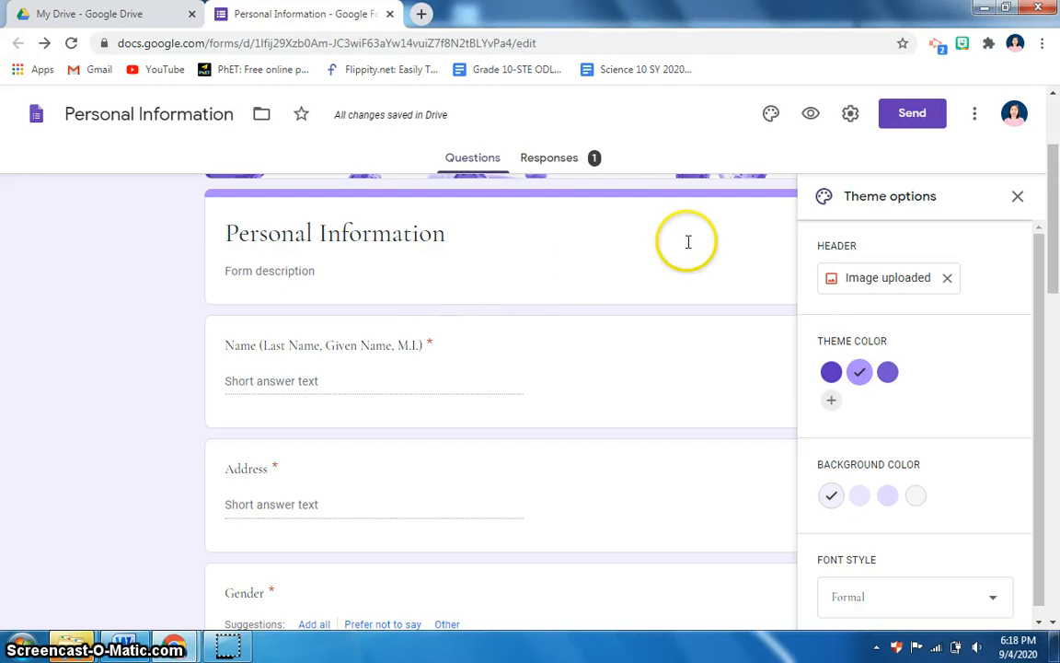
click(1018, 199)
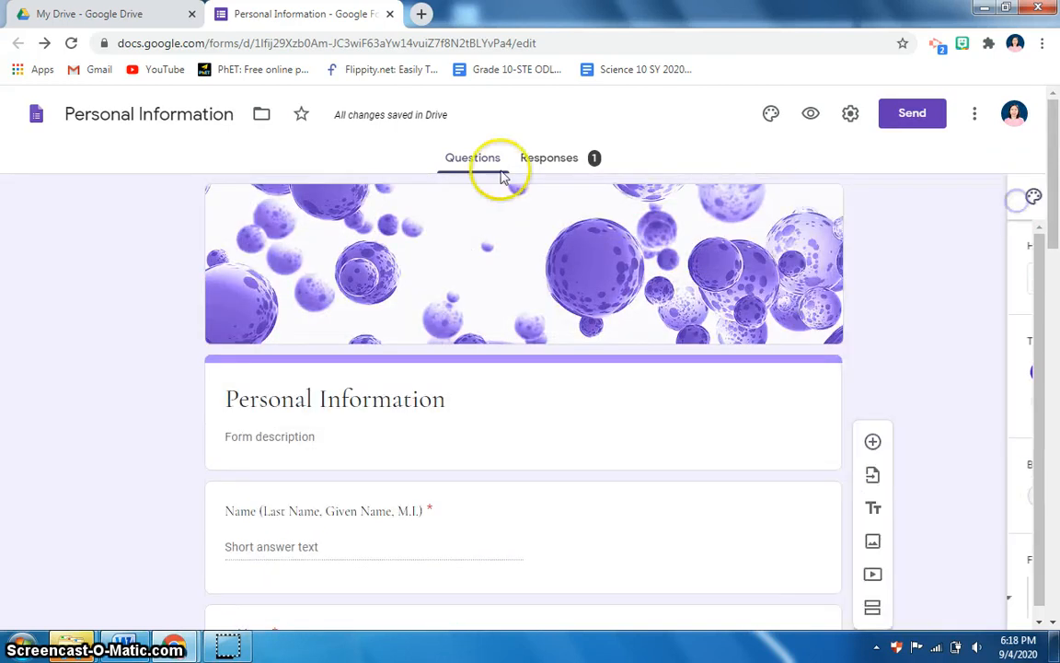
click(540, 164)
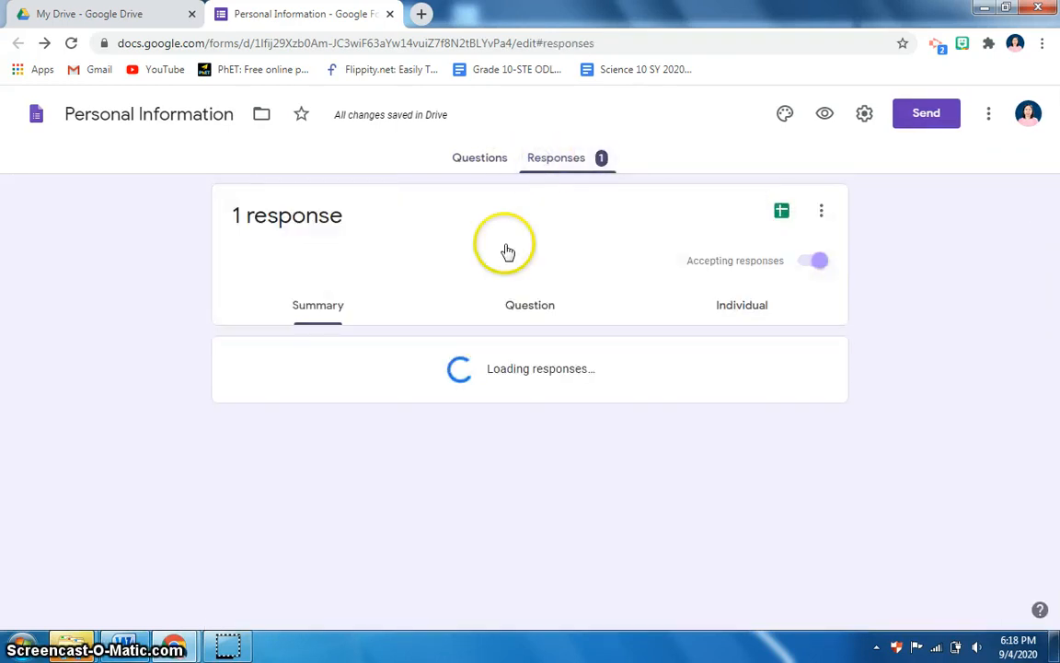
scroll(340, 394, down, 5)
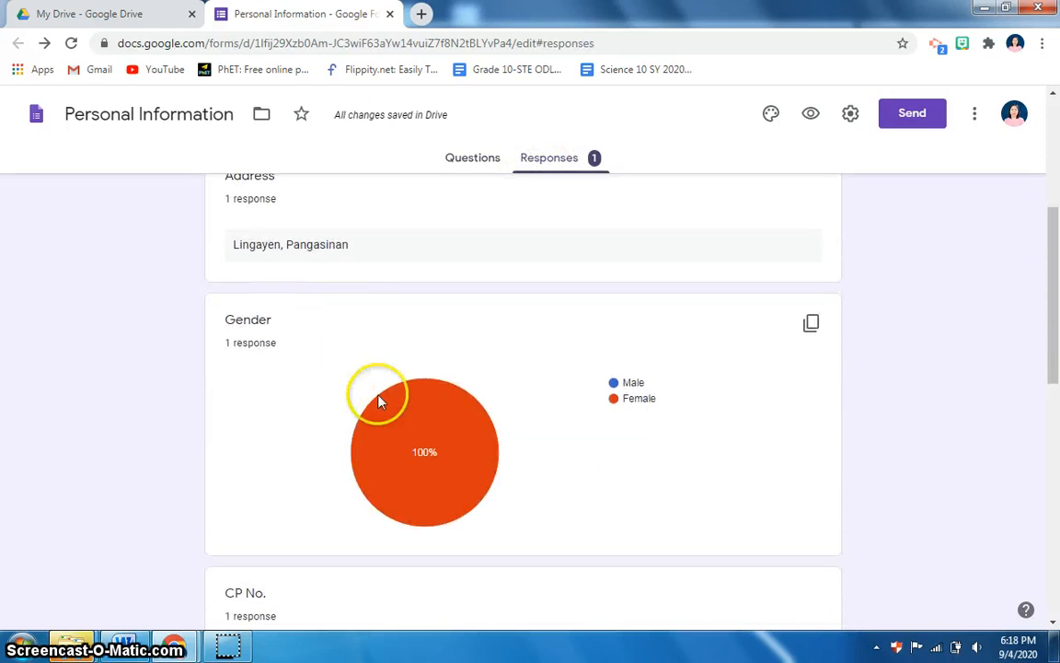
scroll(492, 304, down, 4)
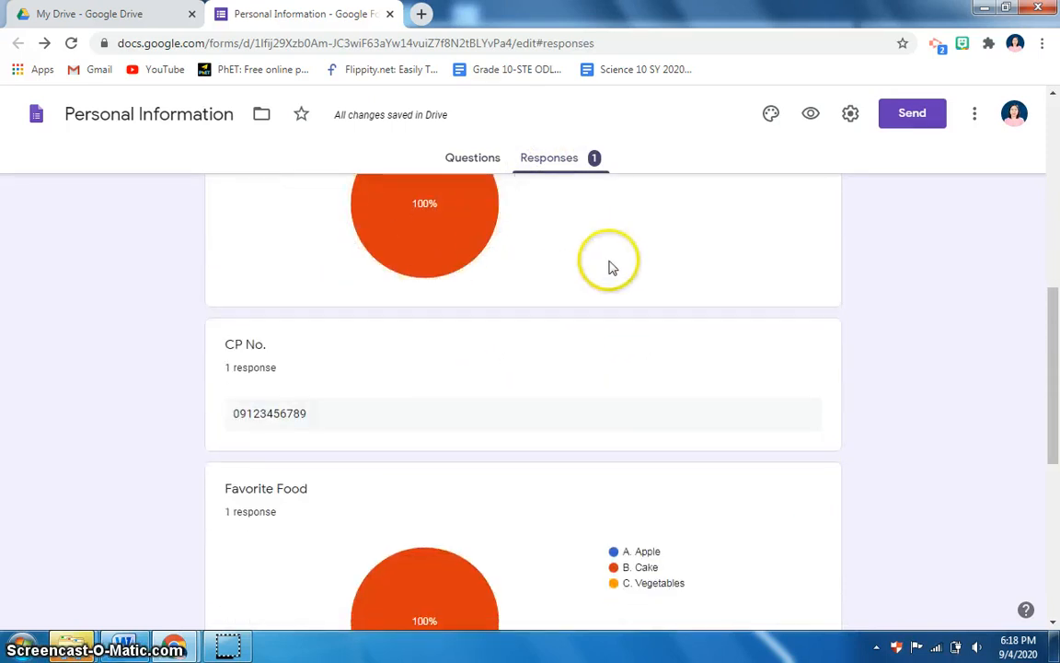
scroll(516, 355, up, 5)
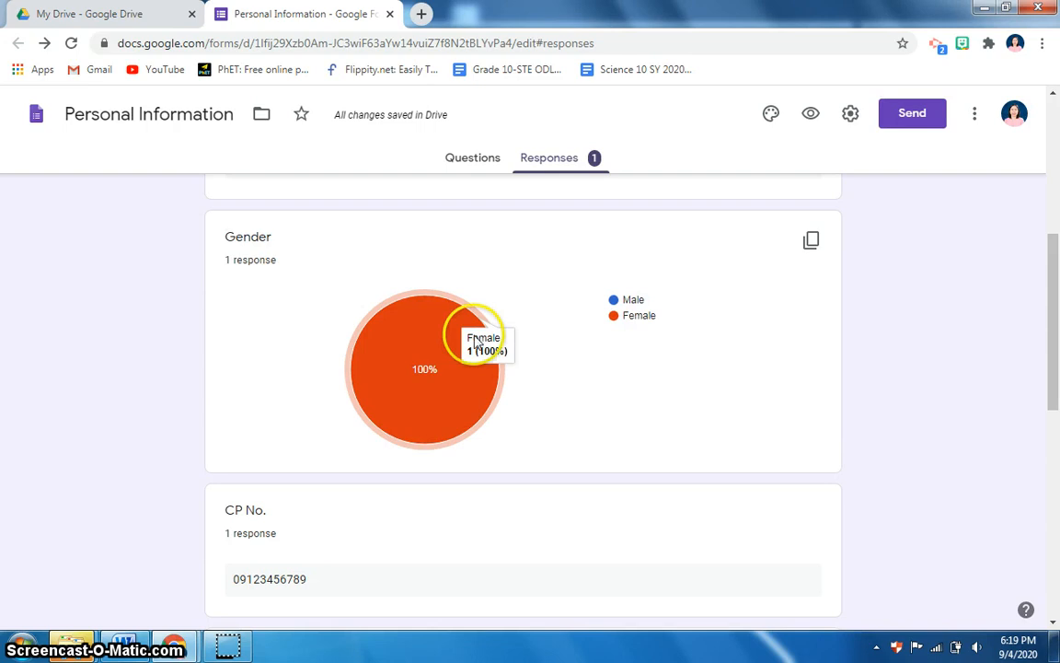
scroll(527, 371, down, 3)
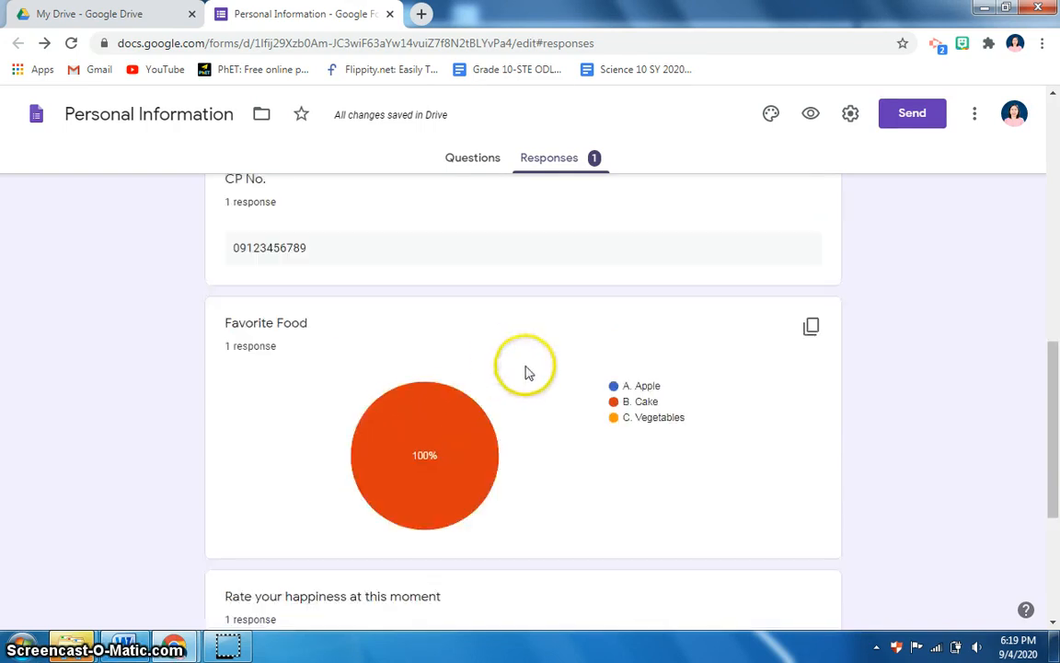
scroll(533, 378, down, 3)
scroll(687, 296, up, 8)
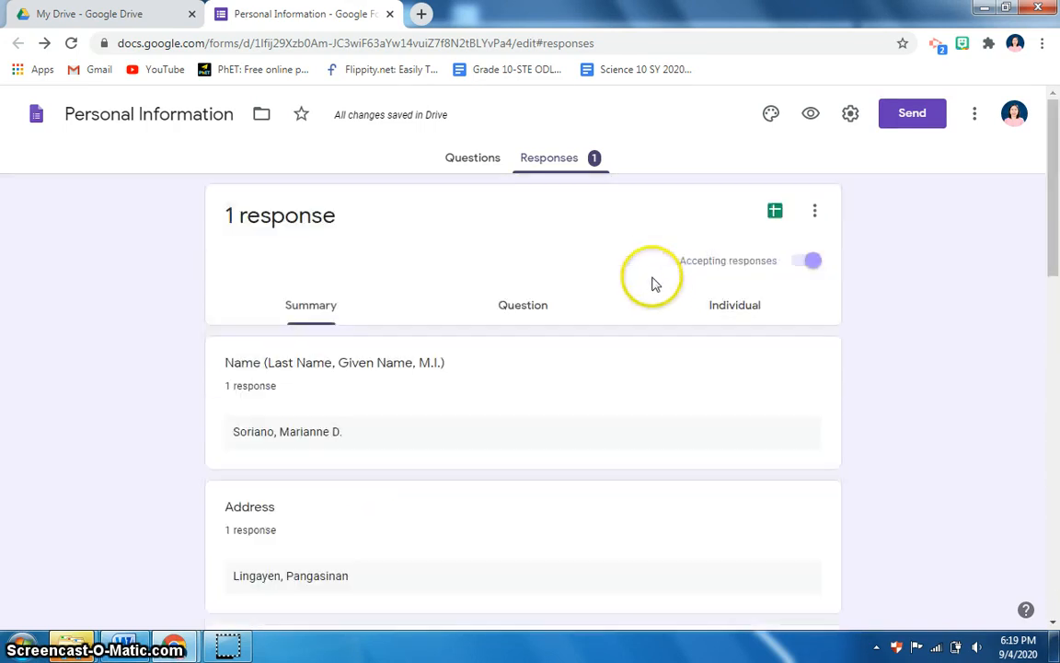
Create the 'Personal Information (Responses)' spreadsheet and download it as Microsoft Excel (.xlsx)
click(775, 215)
click(724, 317)
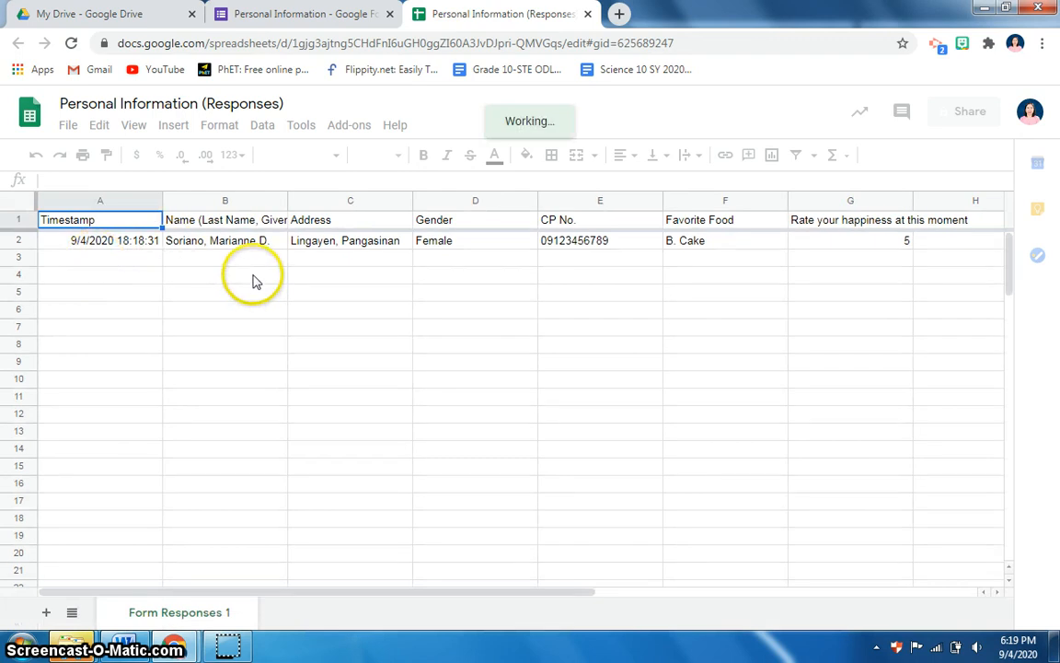
click(67, 129)
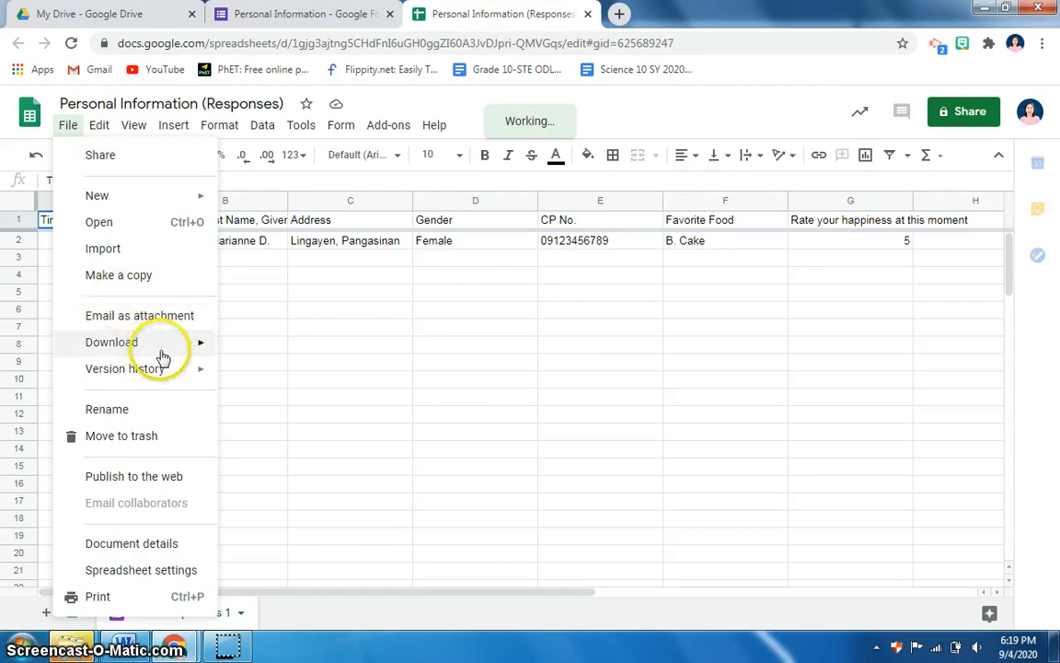
mouse_move(159, 344)
click(276, 354)
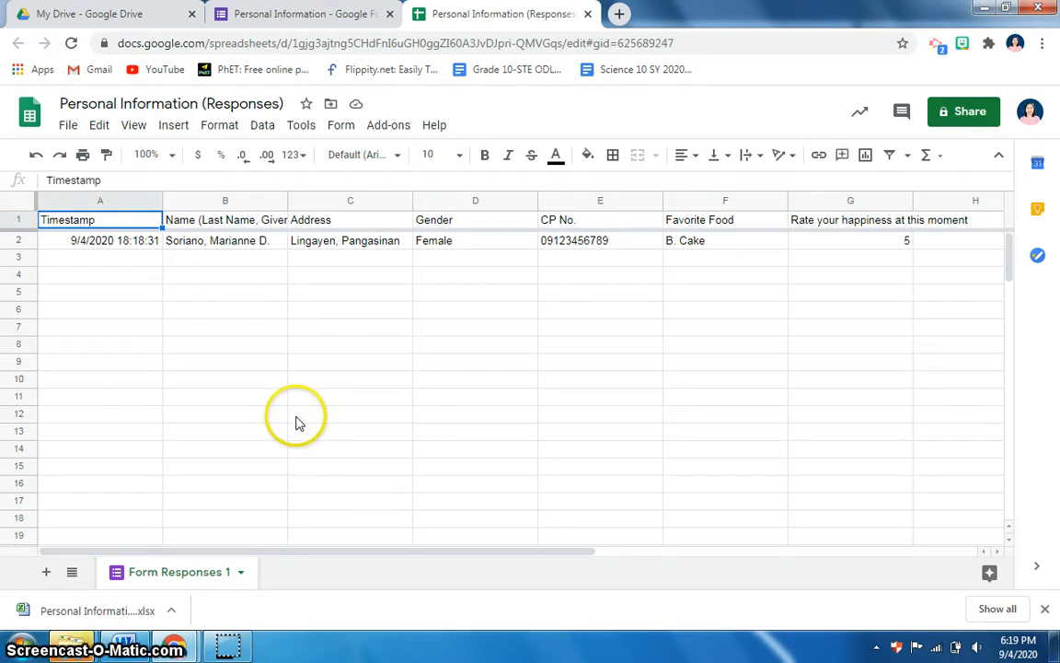
click(324, 11)
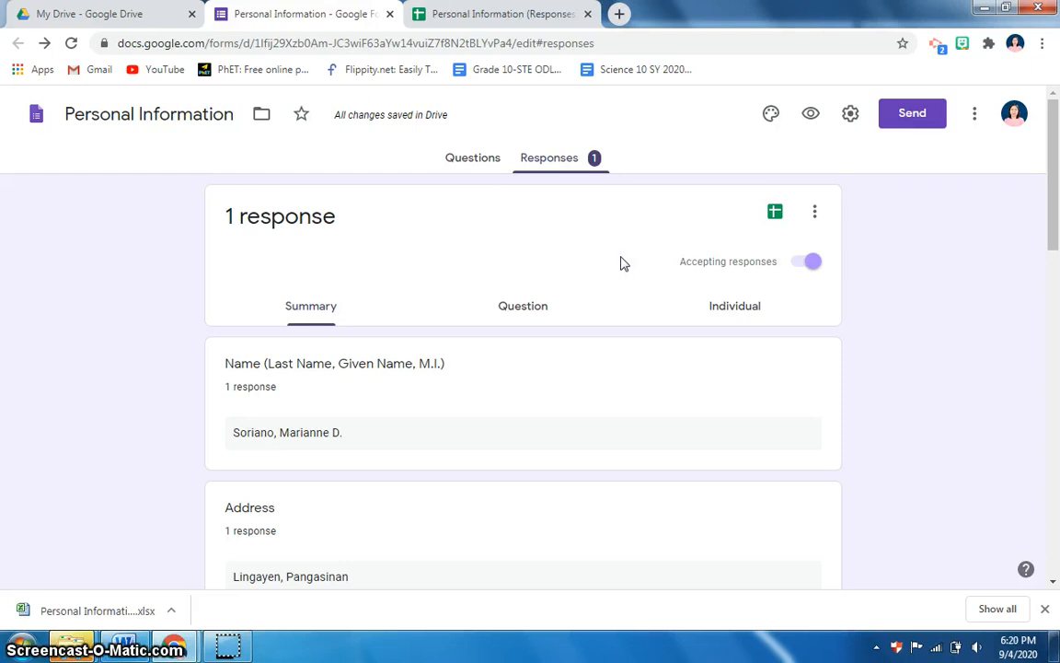
Close the Google Forms tab, then the Personal Information (Responses) spreadsheet tab
click(390, 15)
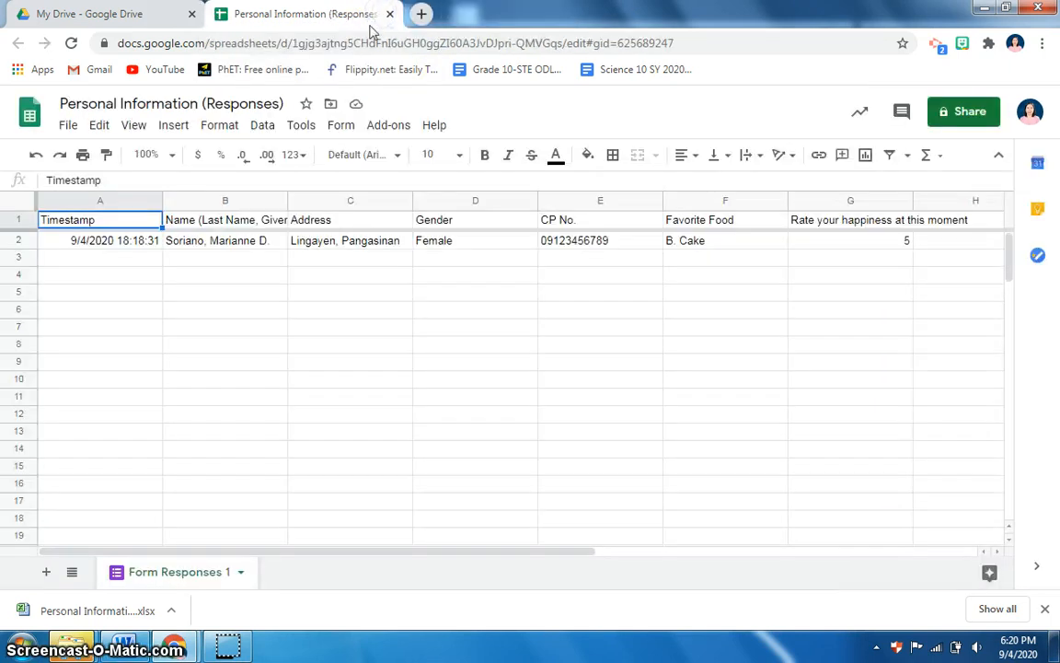
click(390, 15)
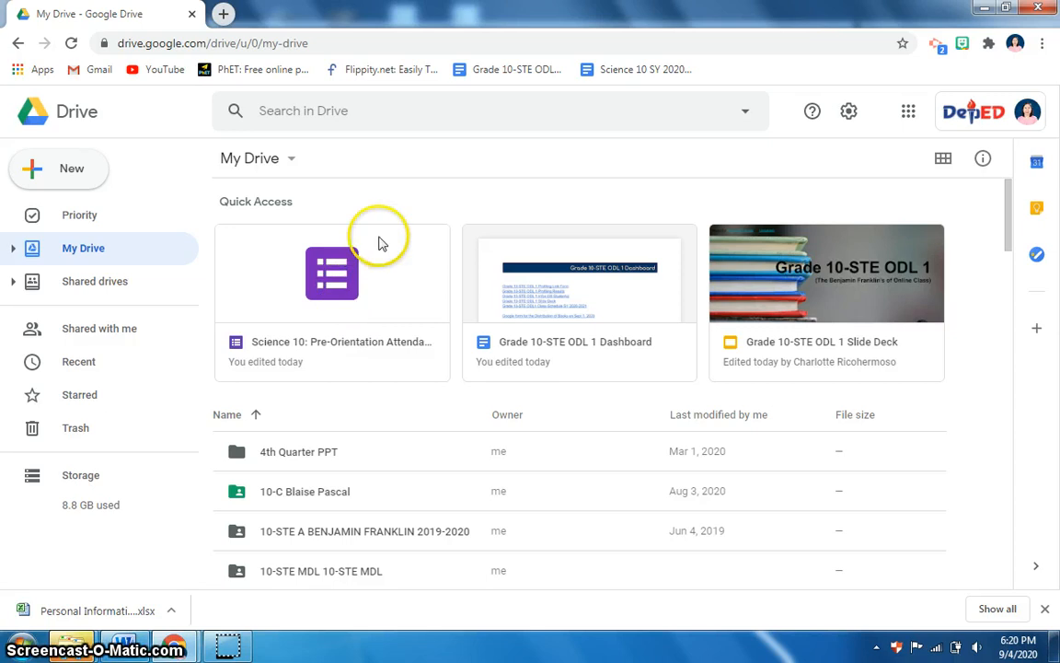
In Drive's advanced search options, set Type to Spreadsheets and leave owner unrestricted
click(745, 112)
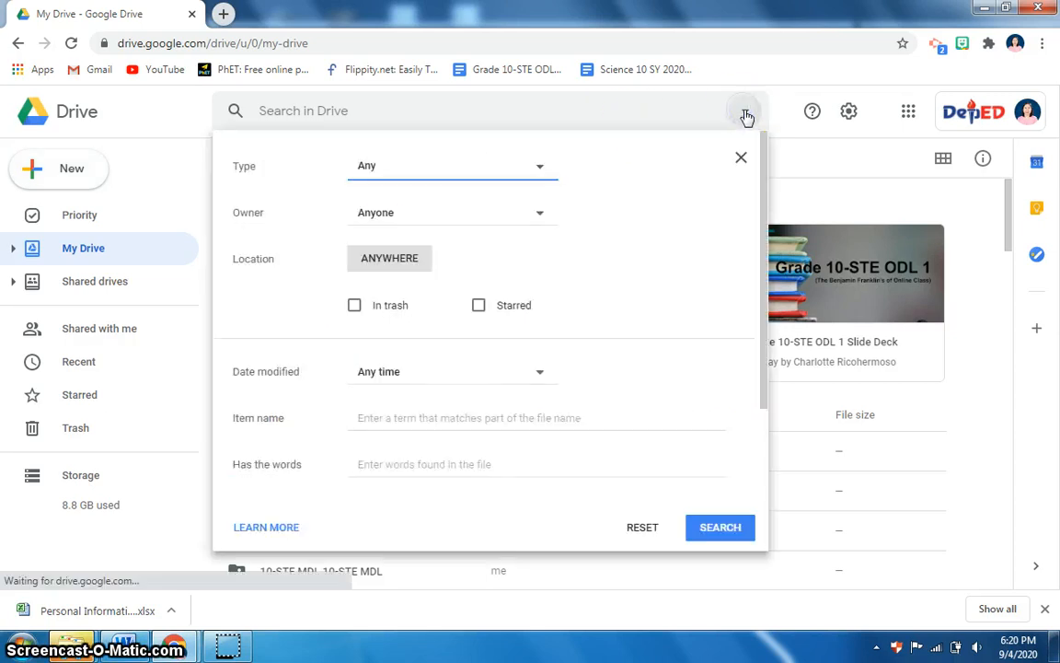
click(535, 169)
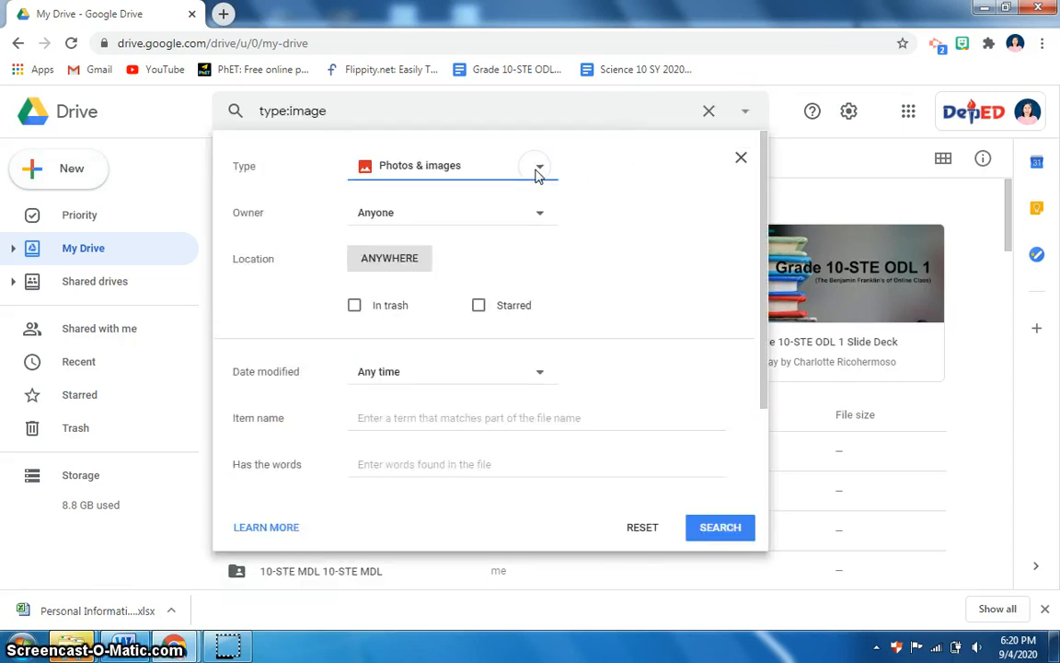
click(538, 175)
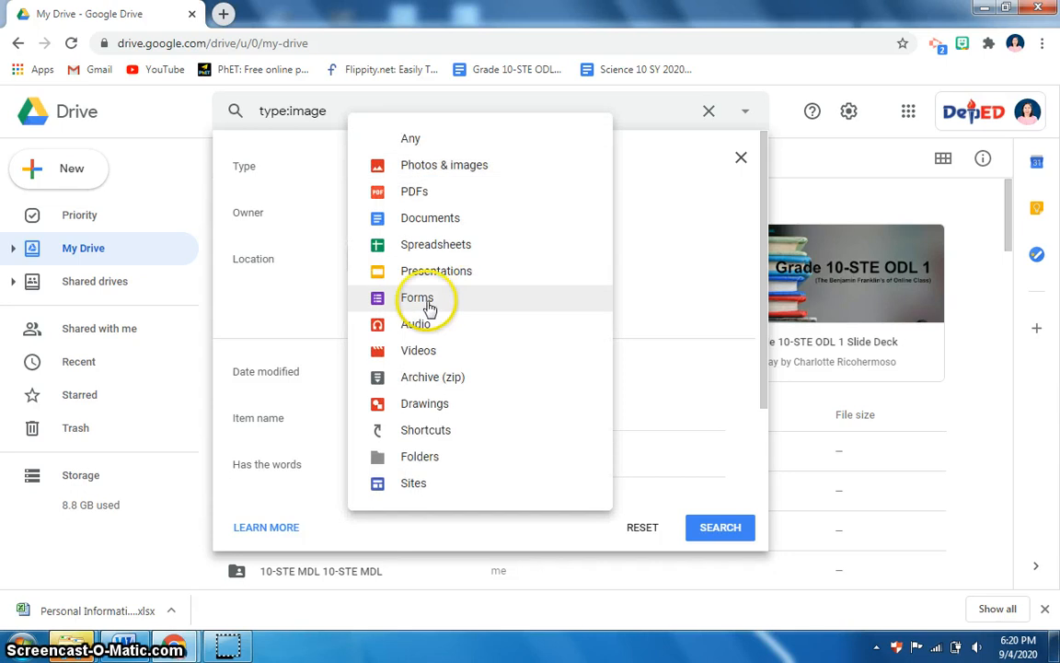
click(432, 254)
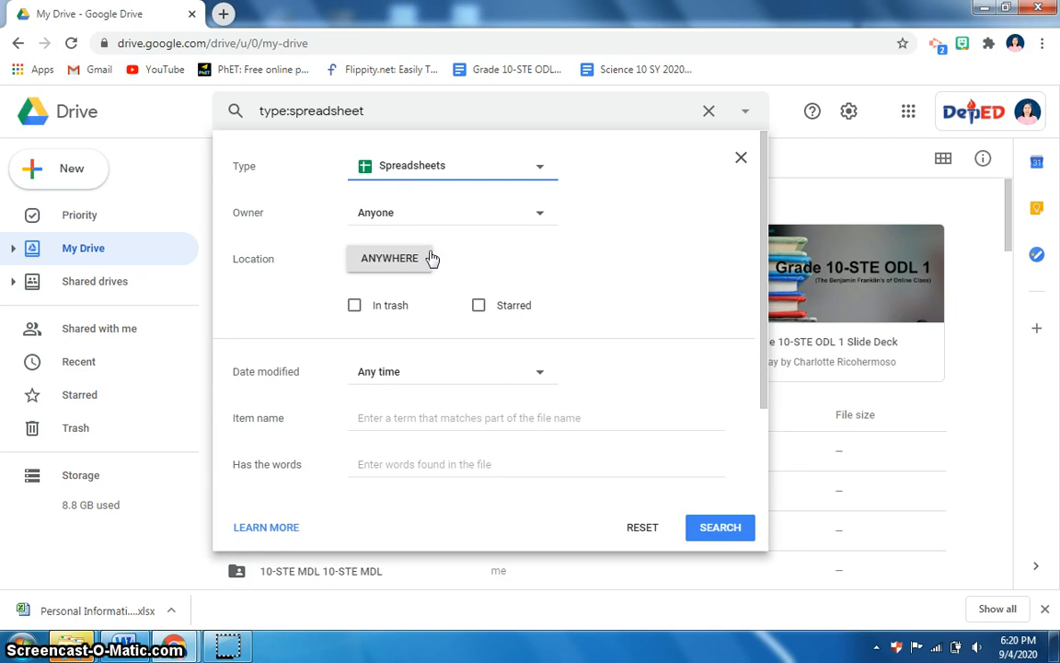
click(536, 215)
click(536, 217)
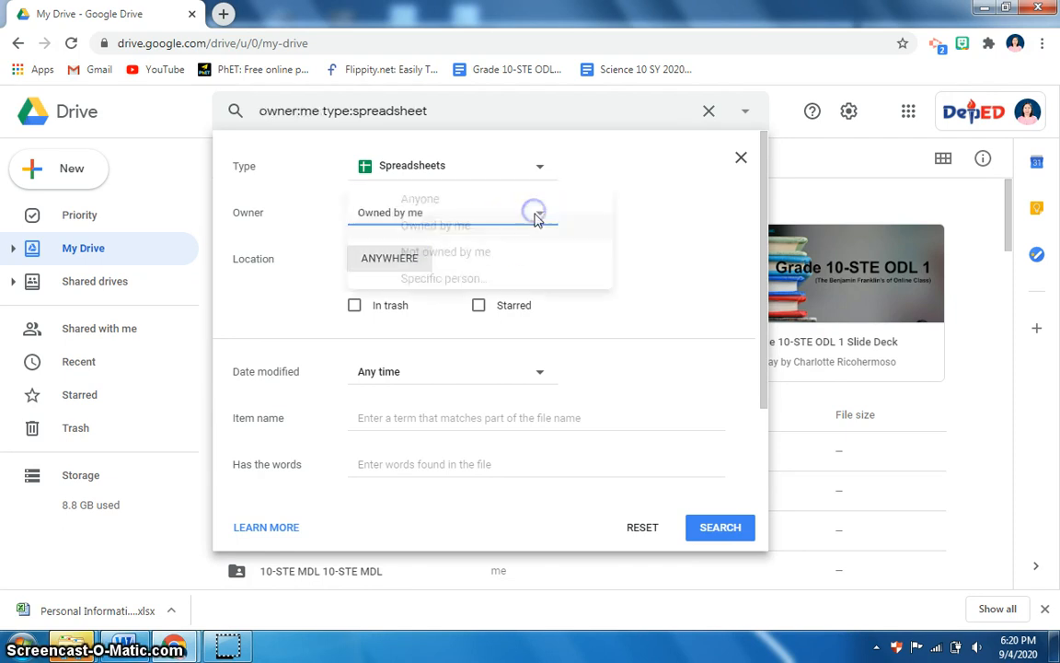
click(436, 221)
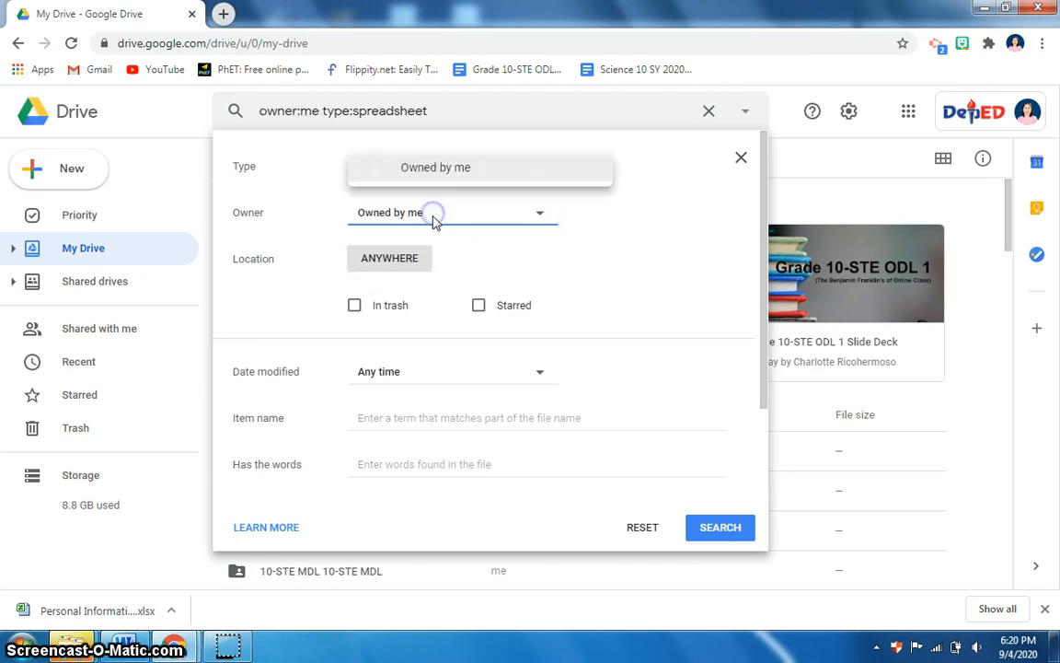
click(437, 216)
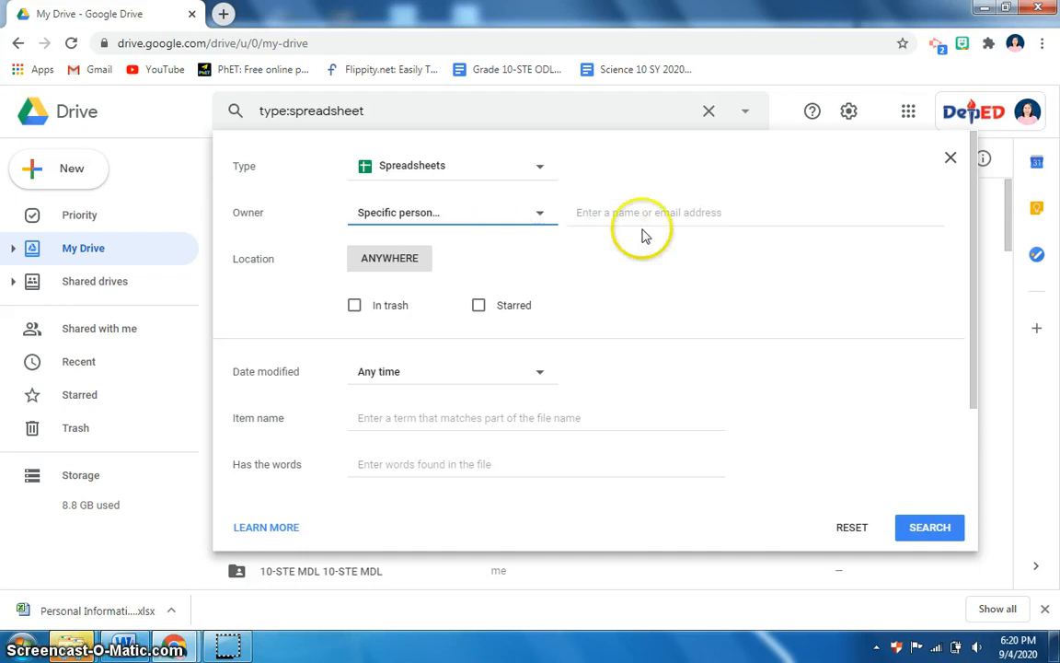
Limit Date modified to Today, run the search, and open Personal Information (Responses)
click(532, 372)
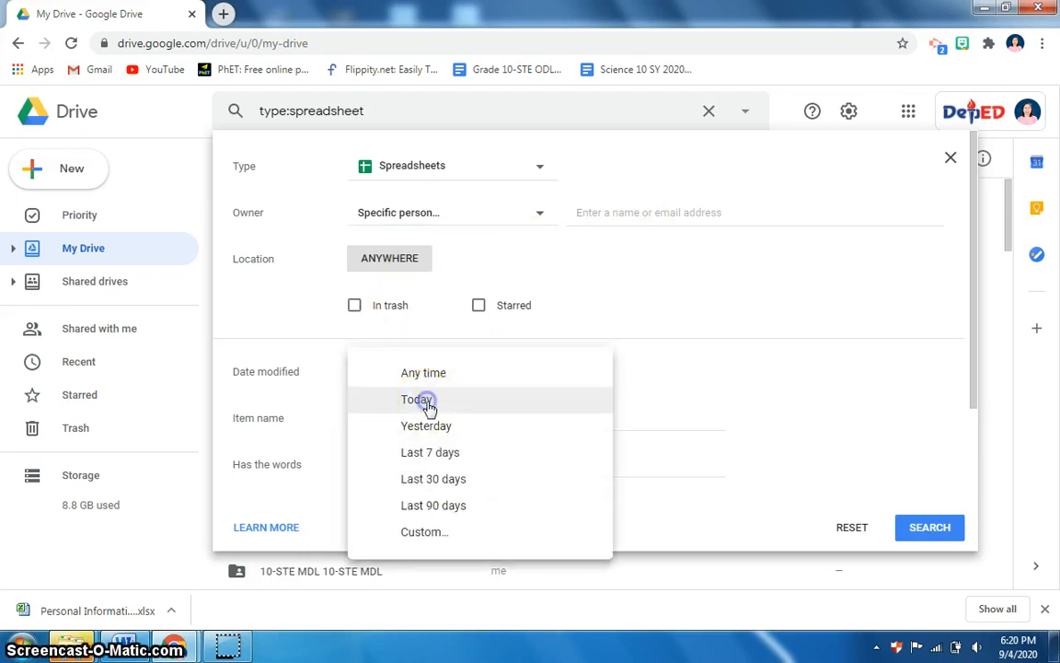
click(419, 400)
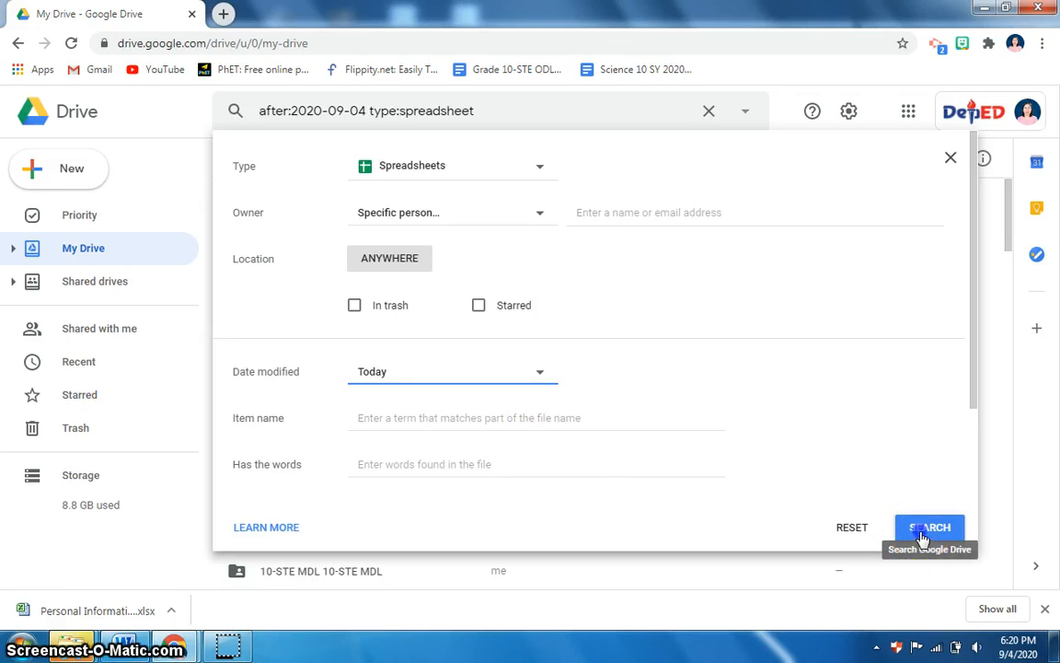
click(923, 534)
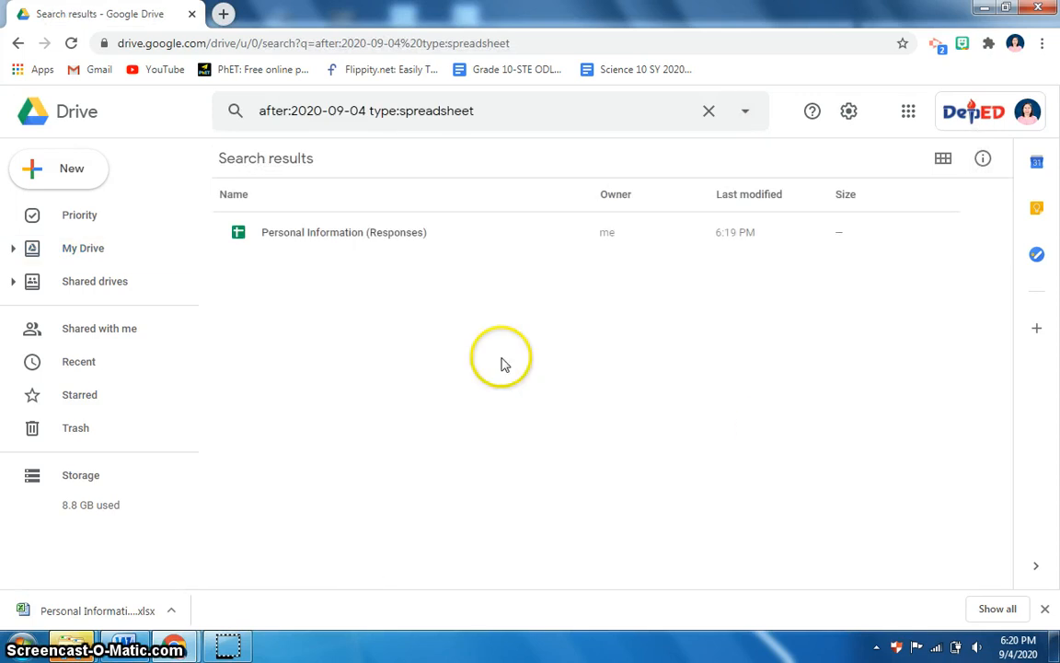
double_click(316, 234)
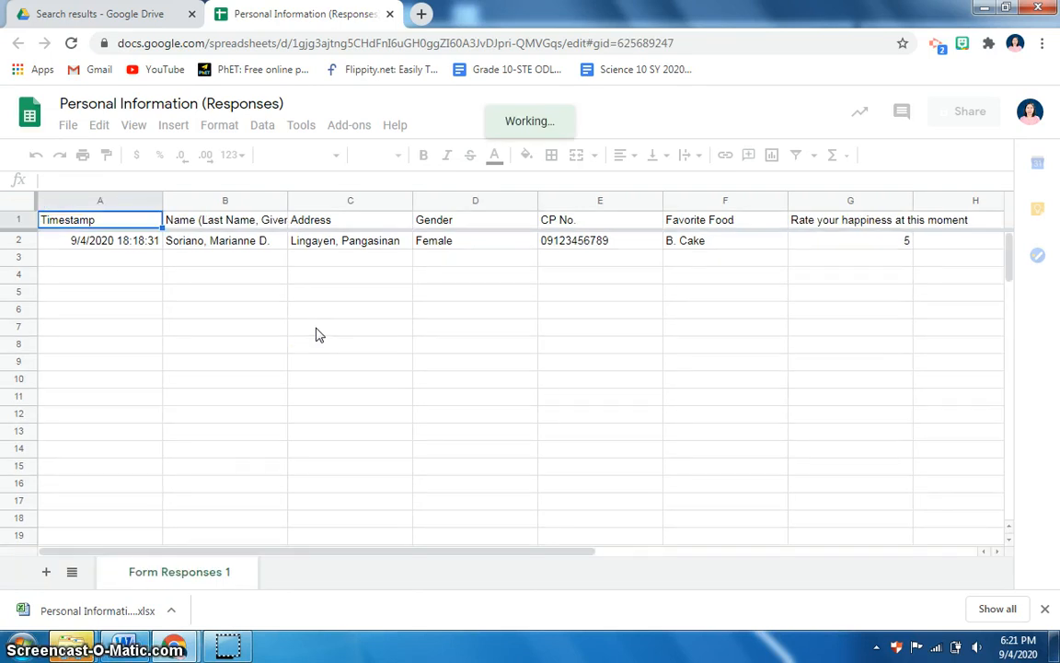
Let Personal Information (Responses) finish loading, with Form Responses 1 showing the test response
click(226, 649)
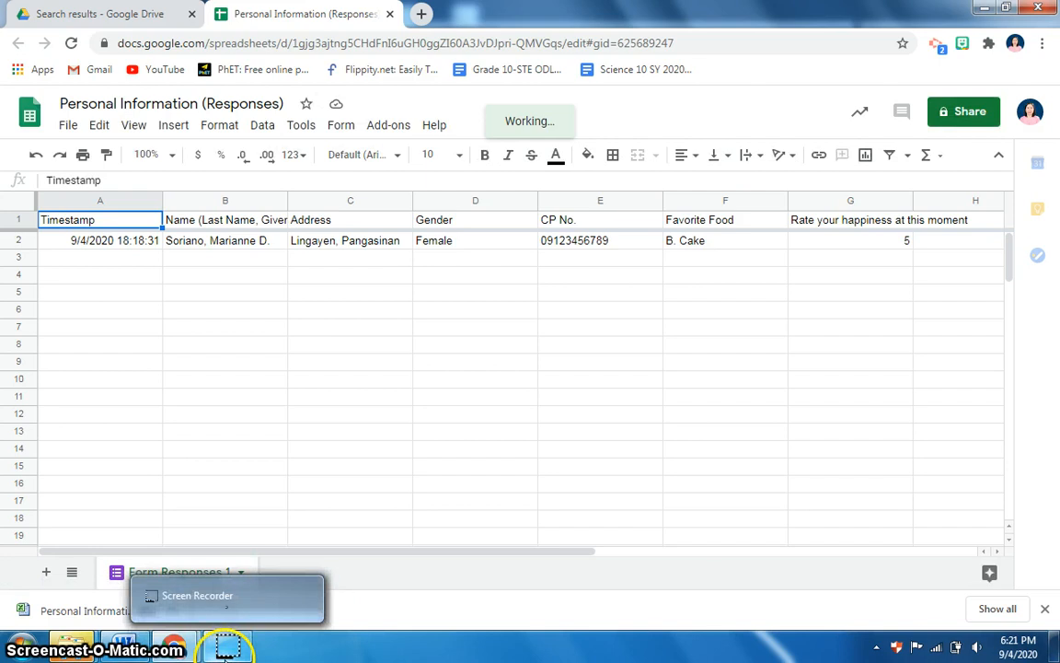
mouse_move(184, 647)
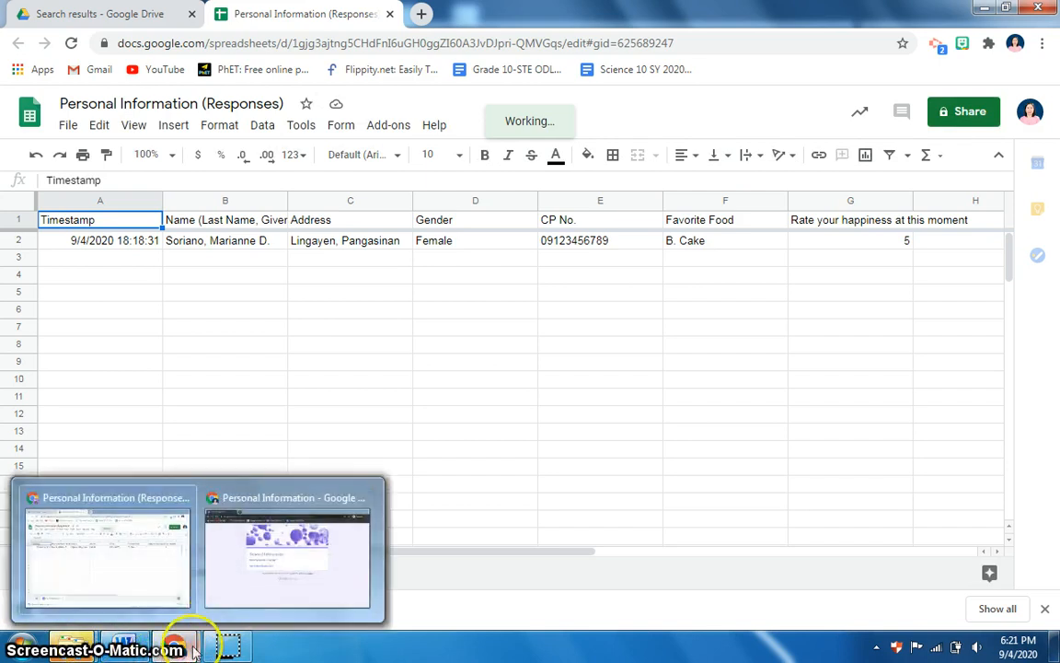